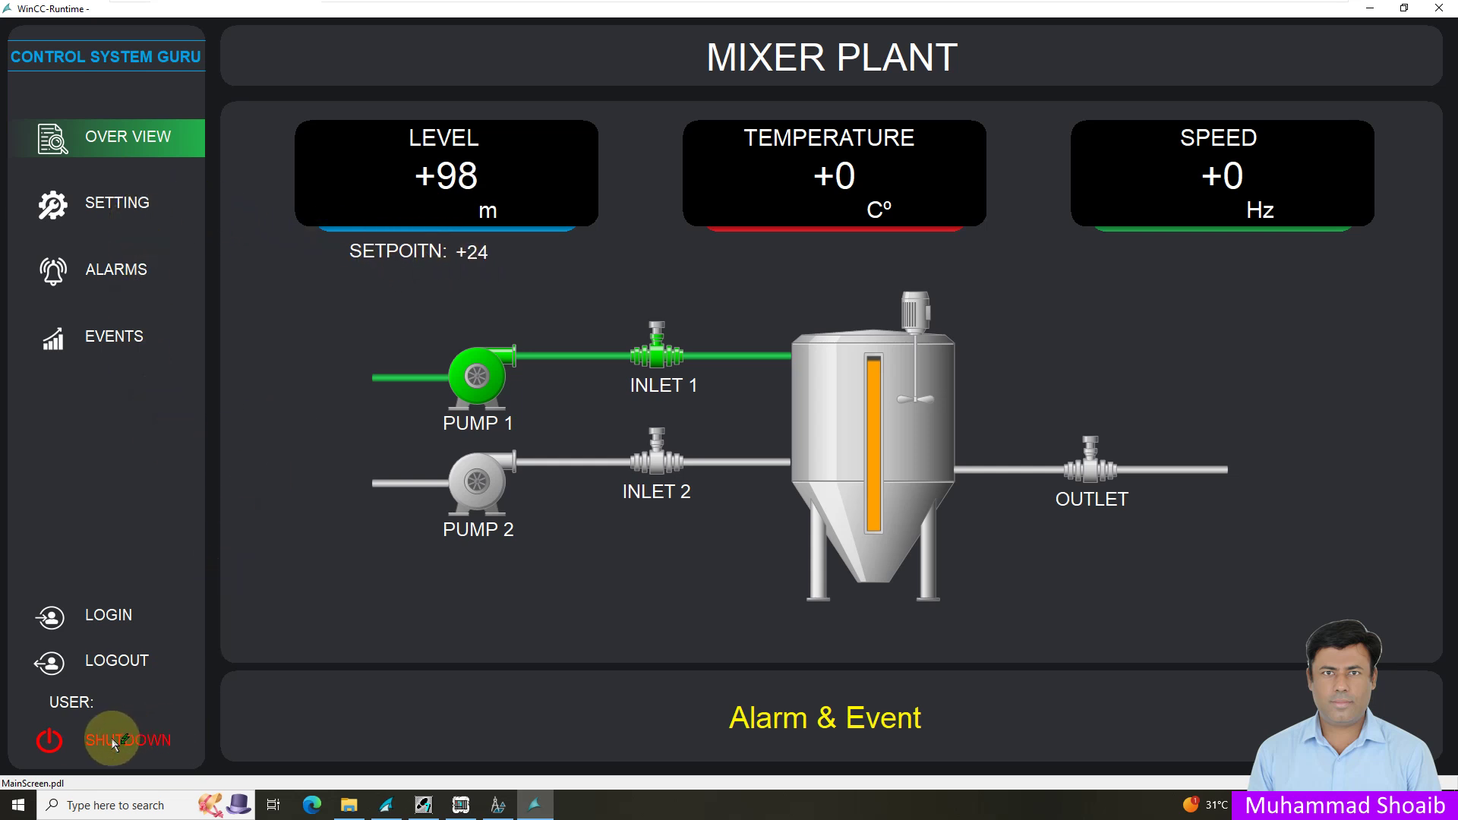
Step: With no user logged in, try opening SETTING and get the operator authorization warning
click(122, 204)
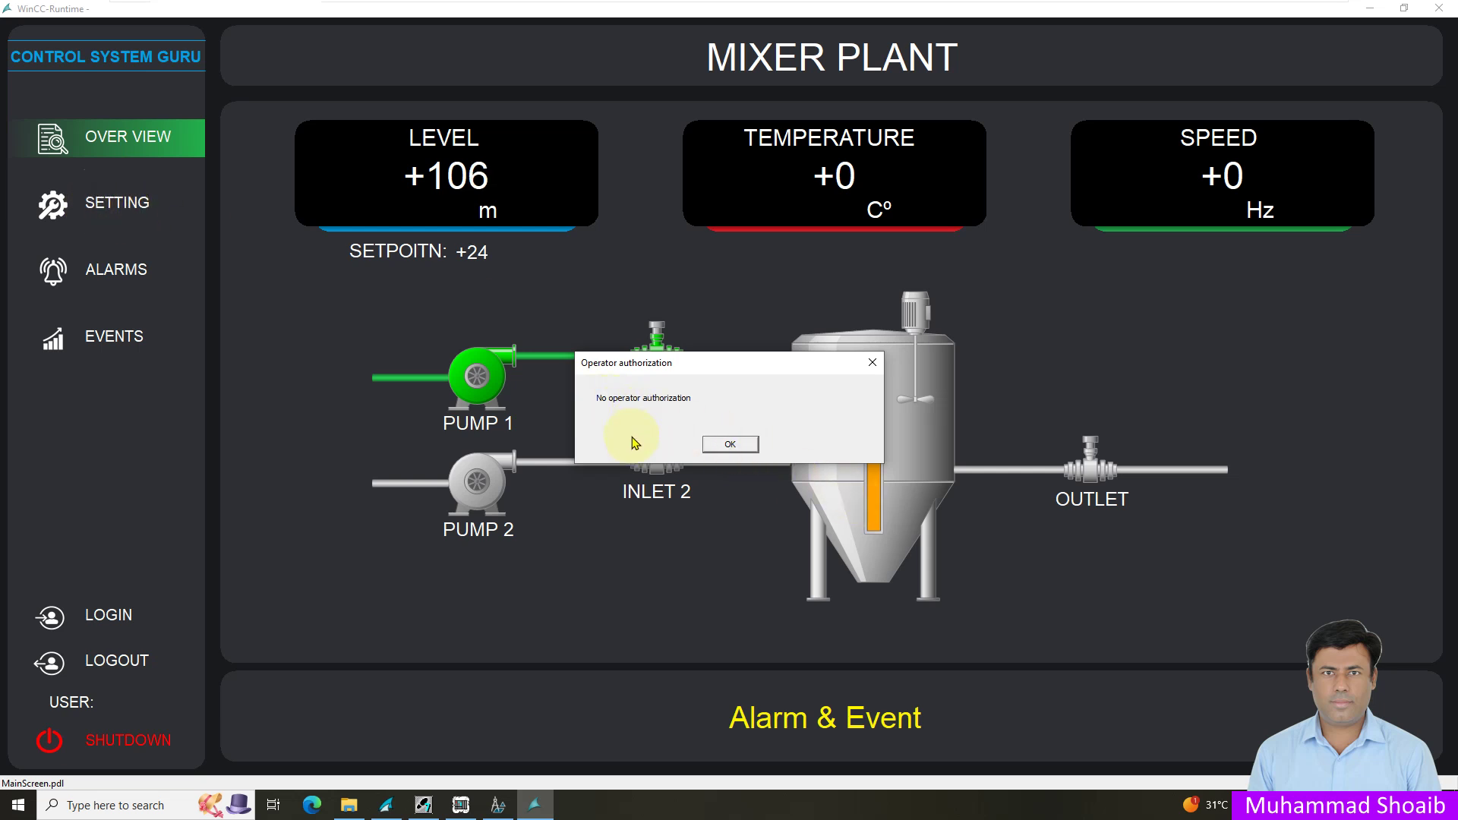
click(730, 444)
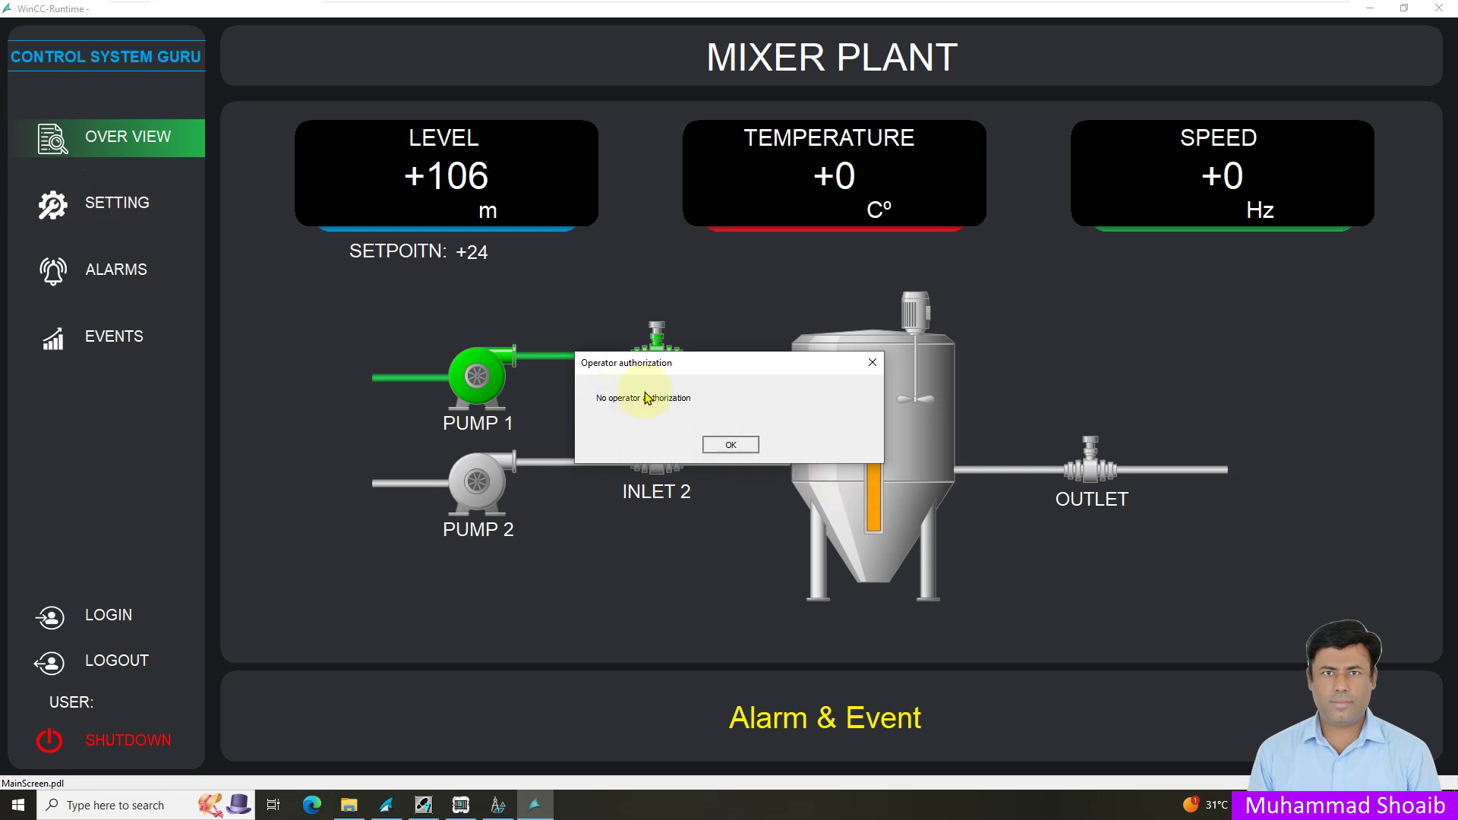
click(474, 254)
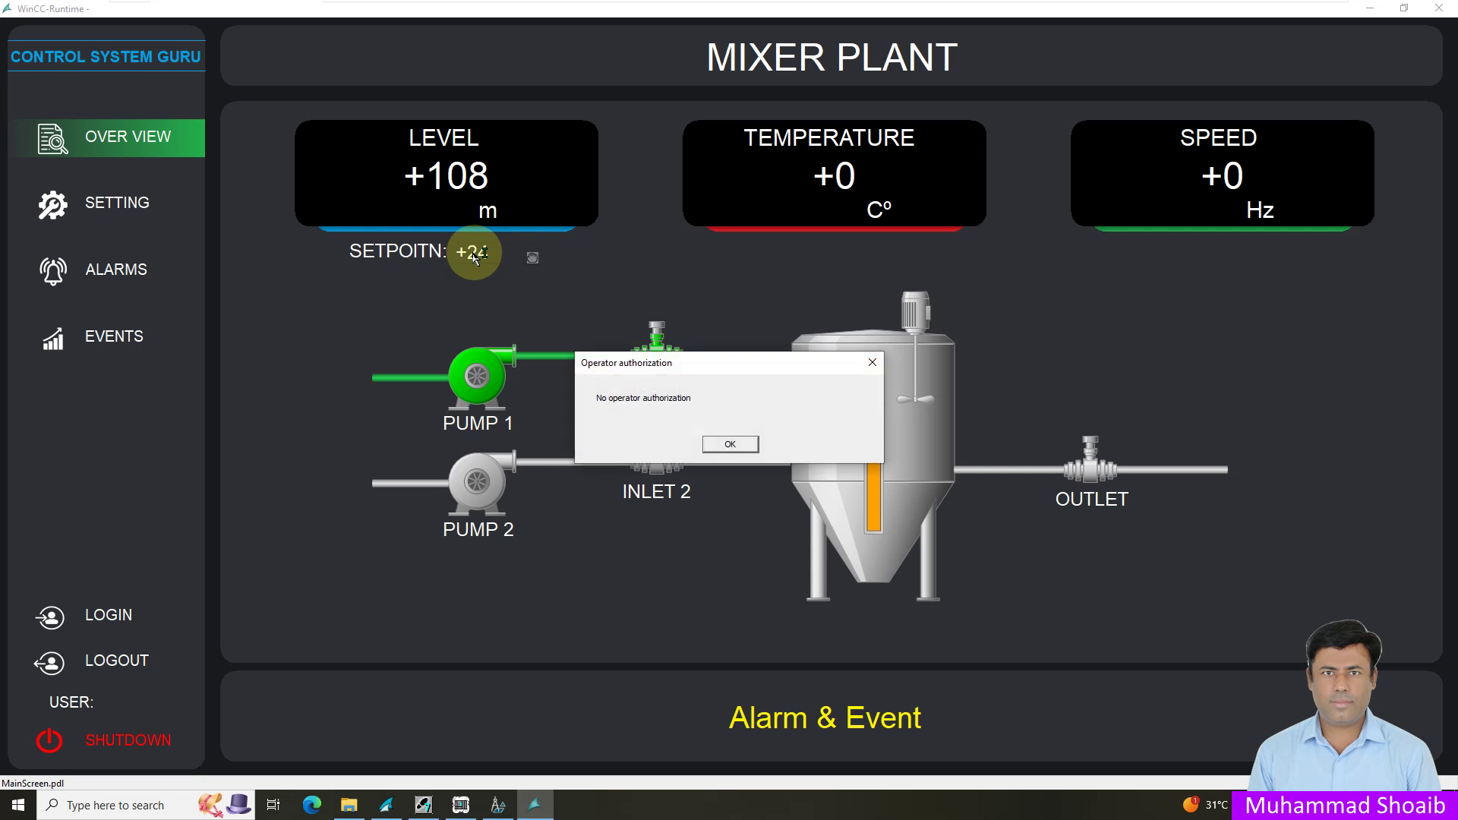
click(731, 445)
click(142, 742)
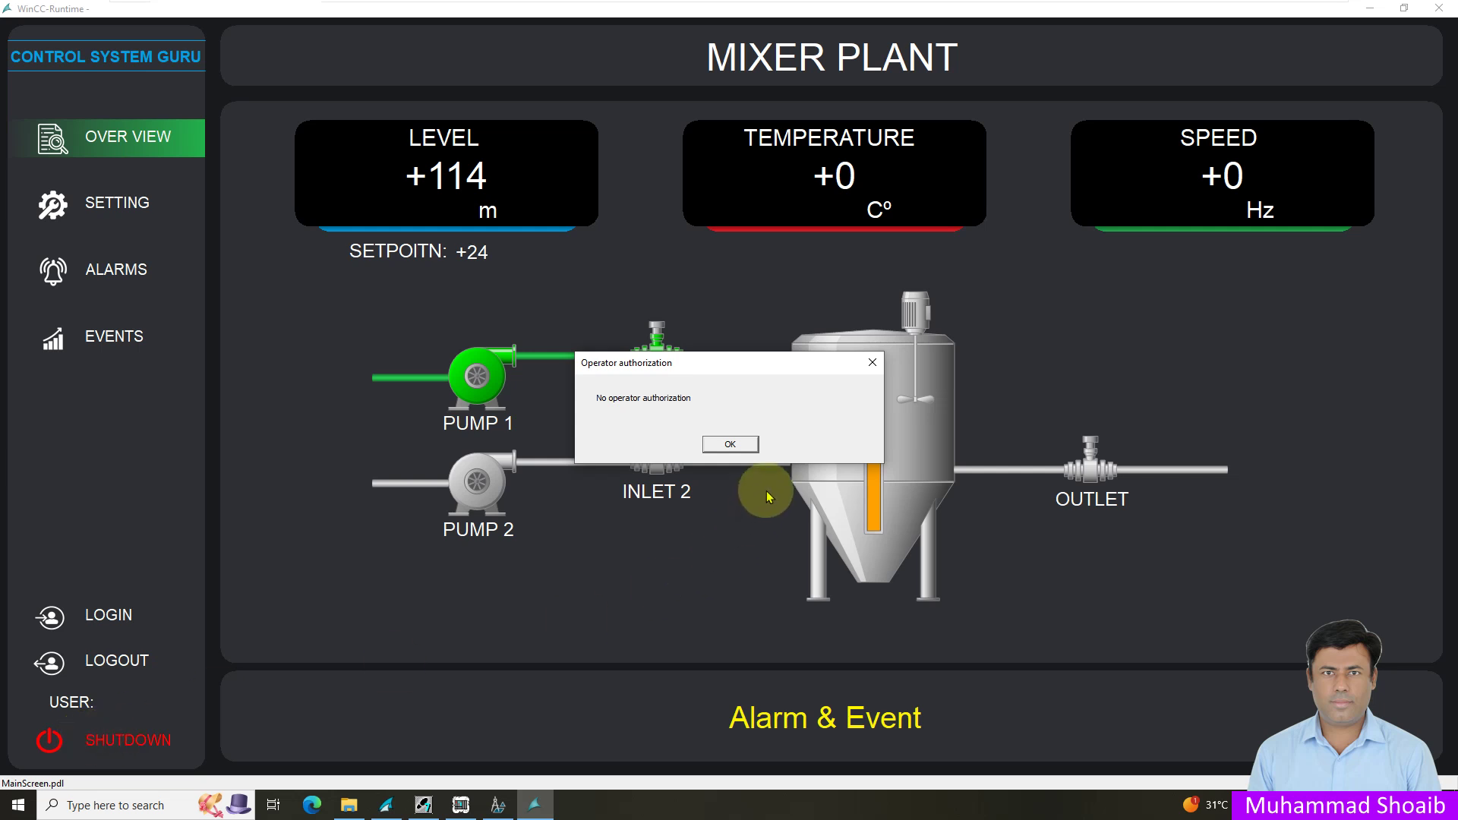
click(730, 445)
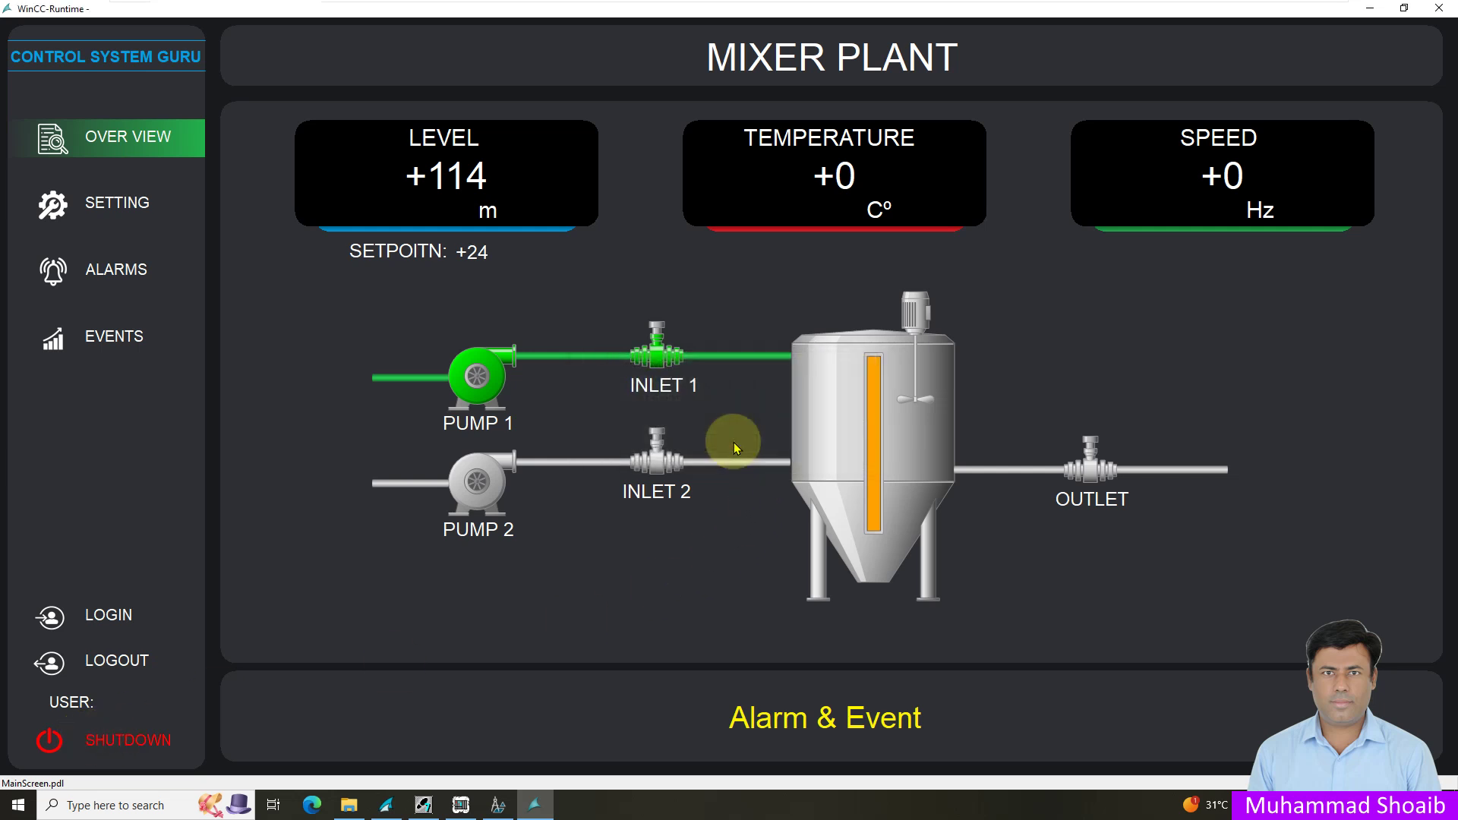
Step: Log into the runtime as the operator user with its password
click(110, 612)
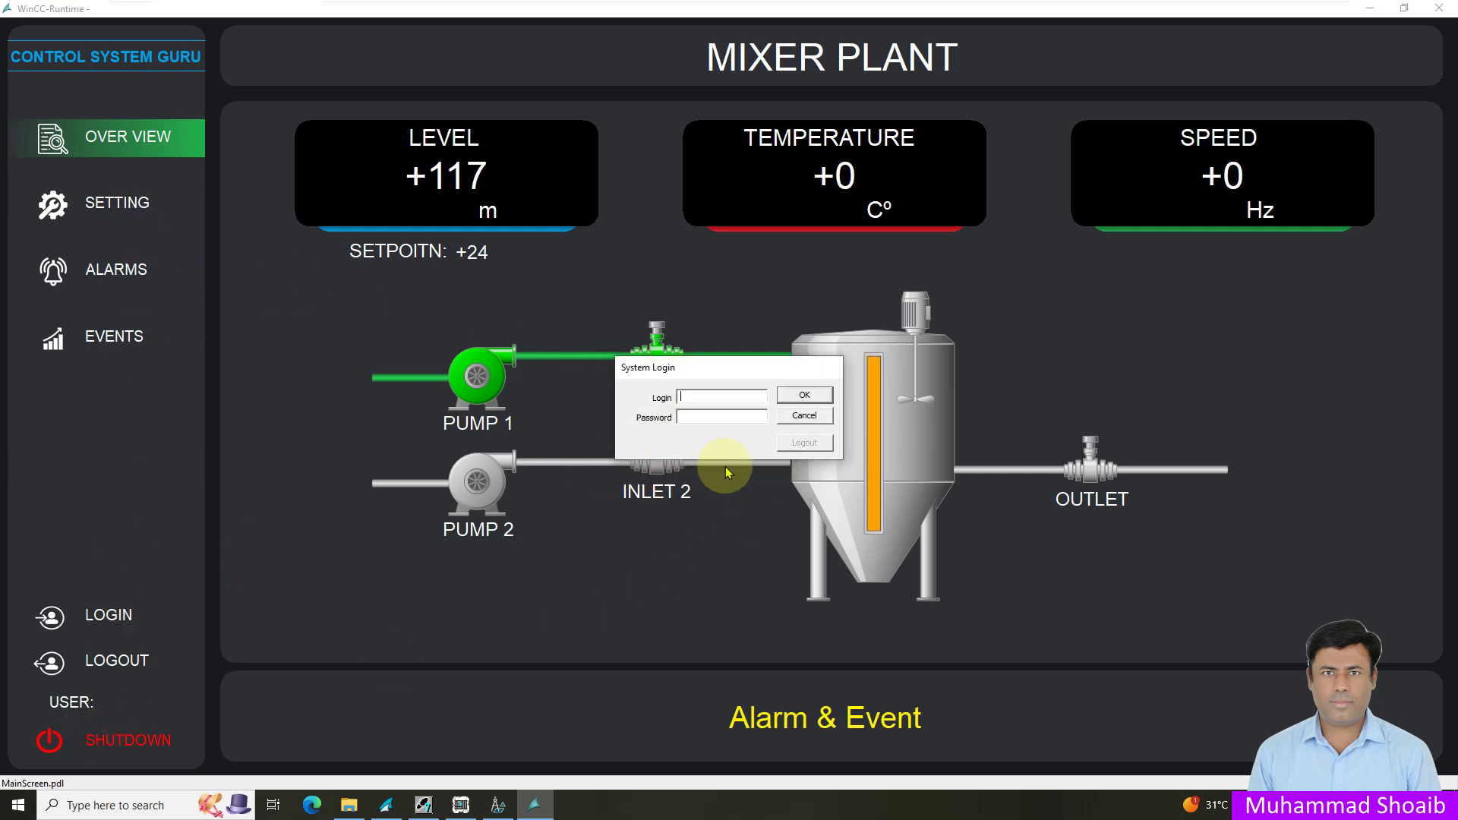
text(operator)
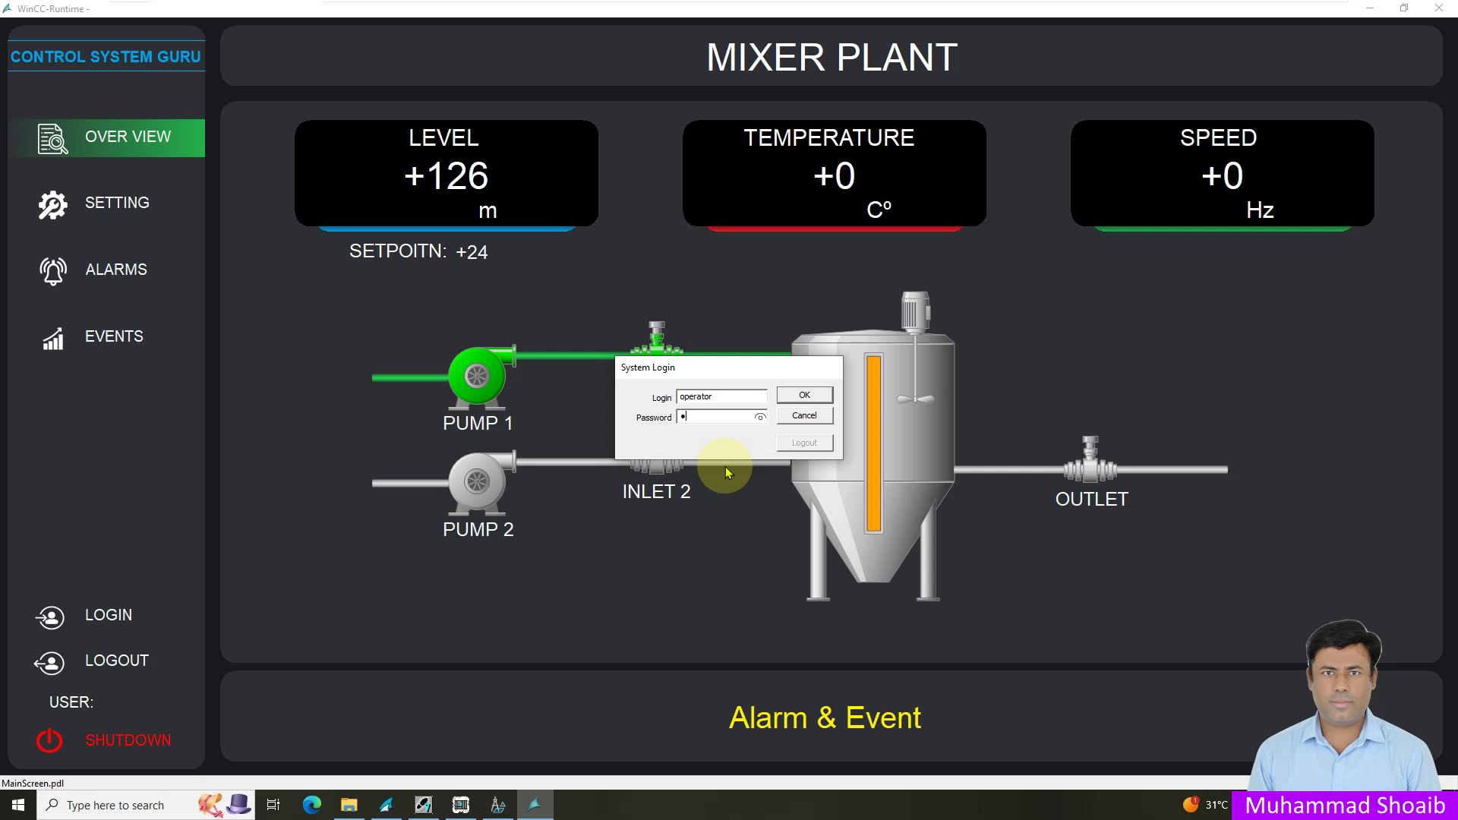
text(1)
key(Return)
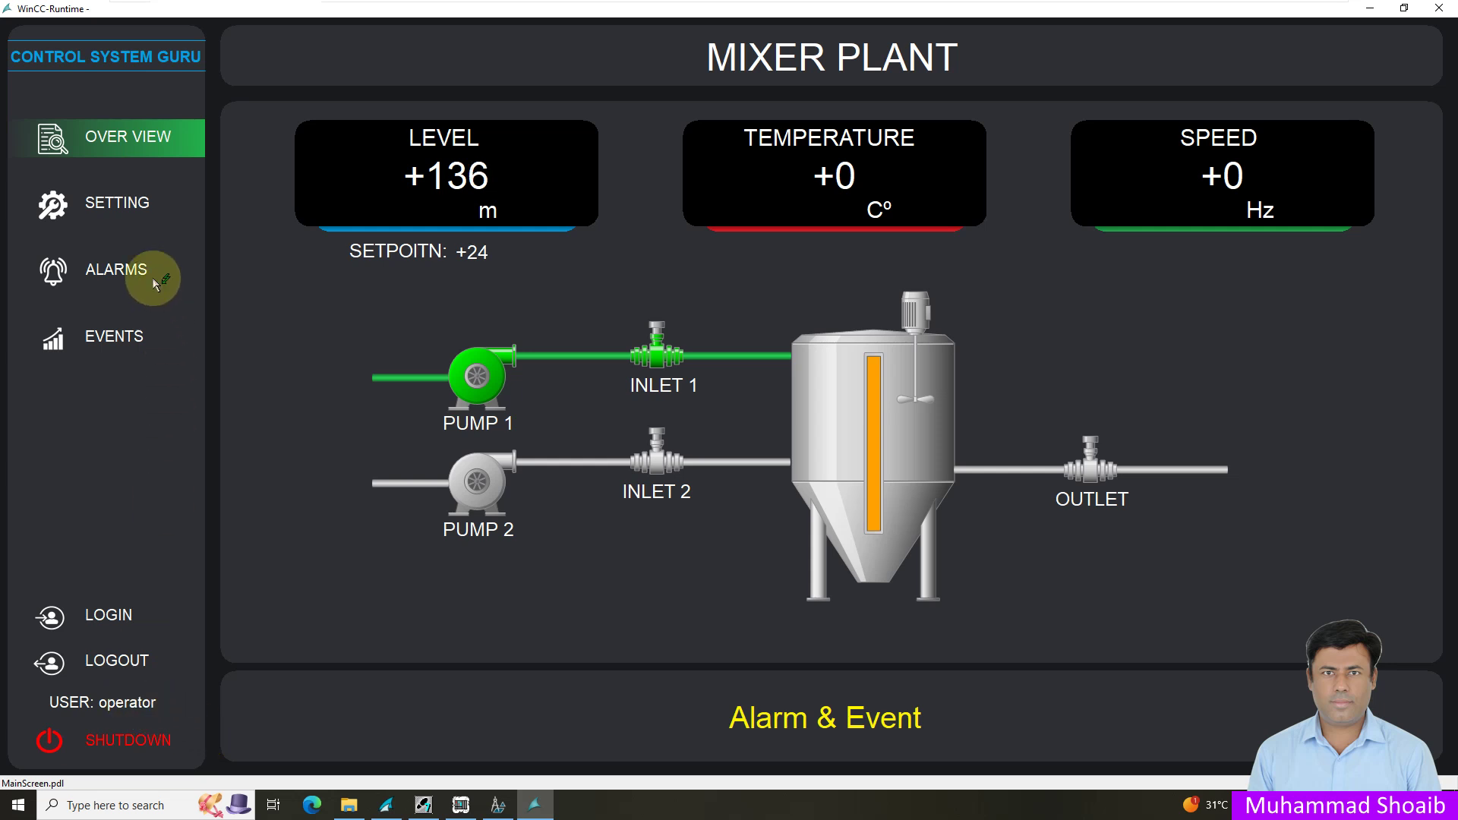
Step: Open the Setting screen, return to the overview, and confirm operator cannot change the setpoint
click(122, 206)
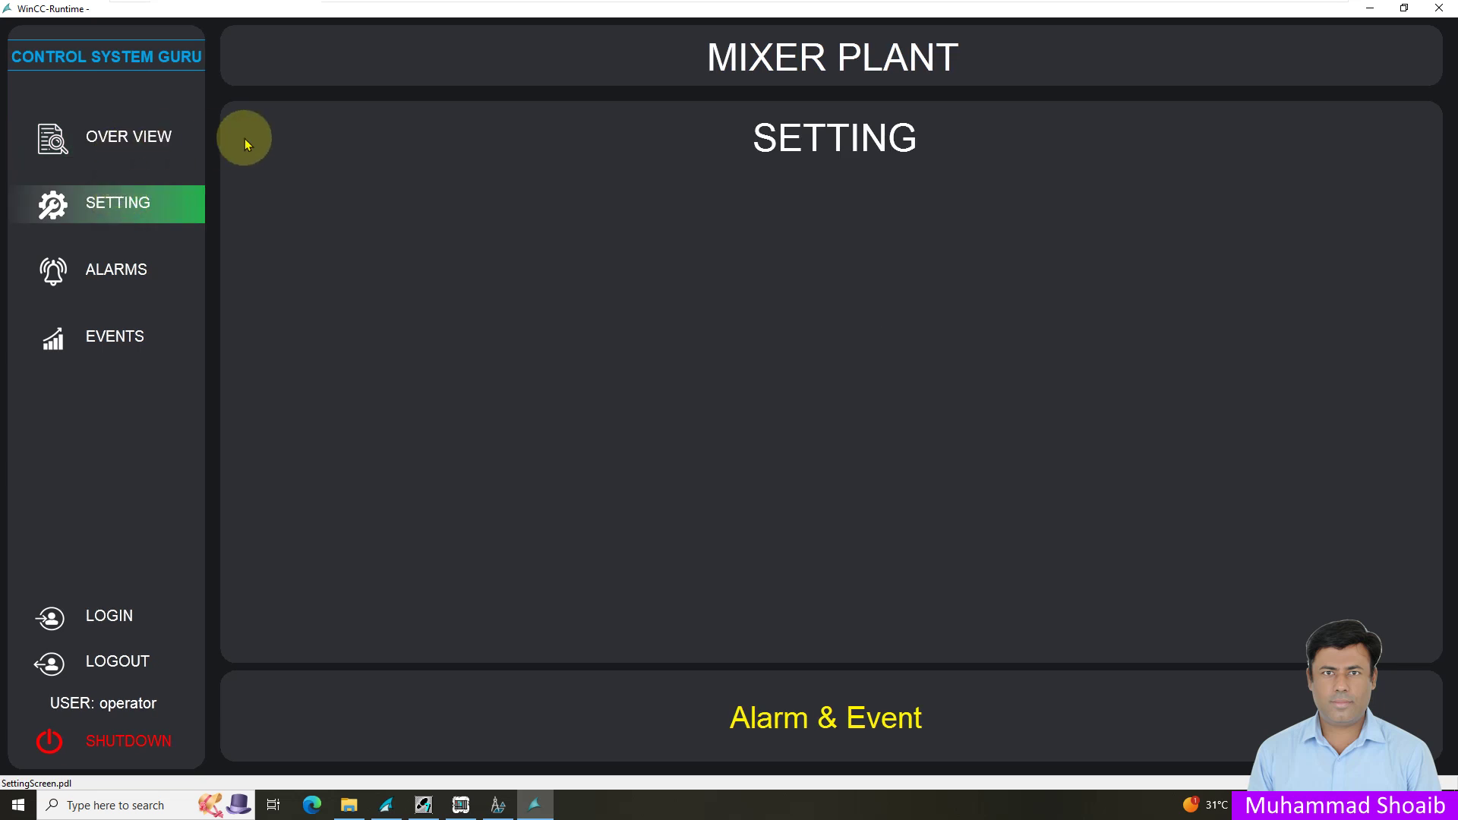
click(115, 145)
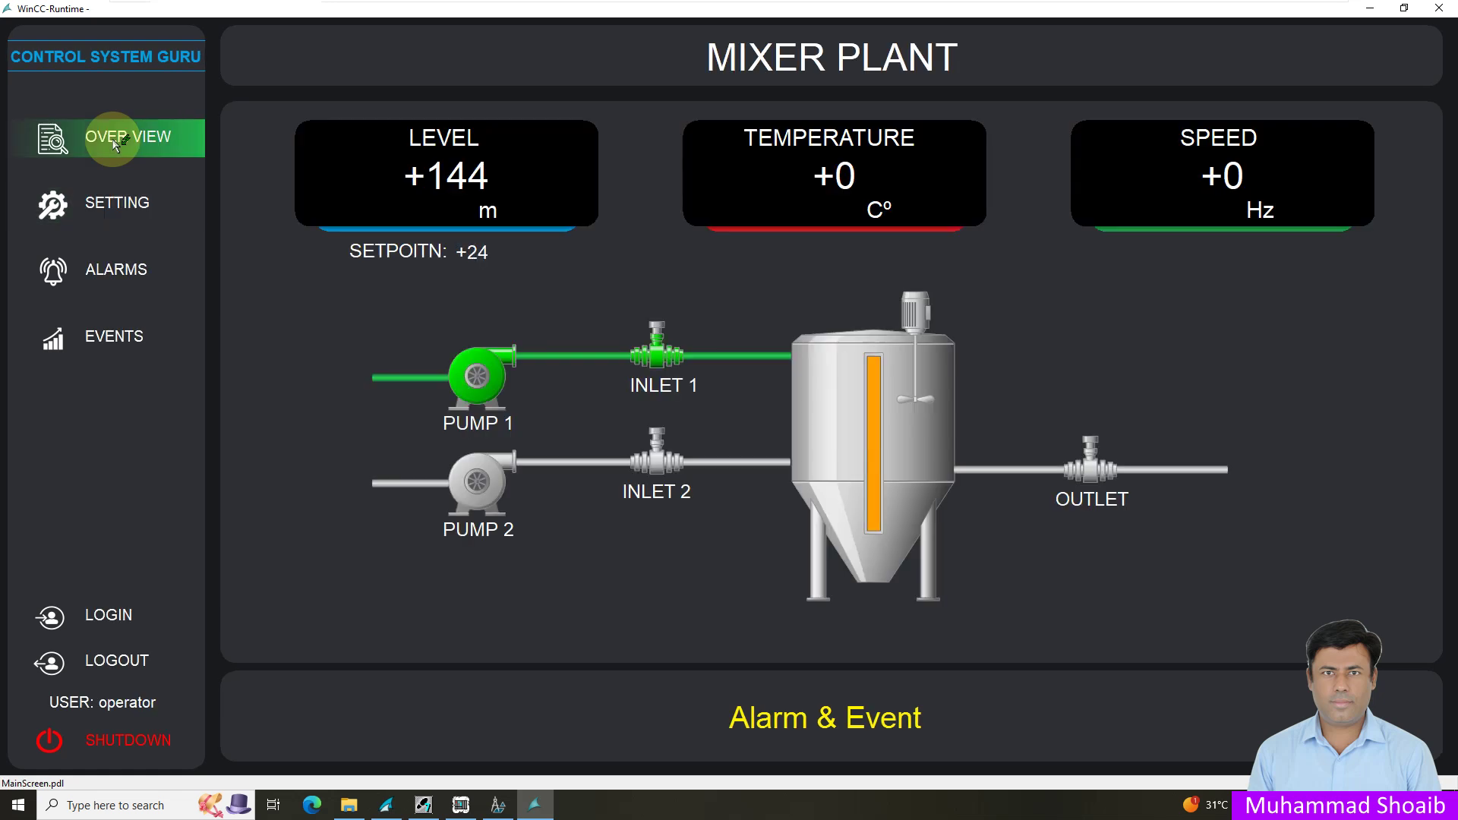
click(472, 251)
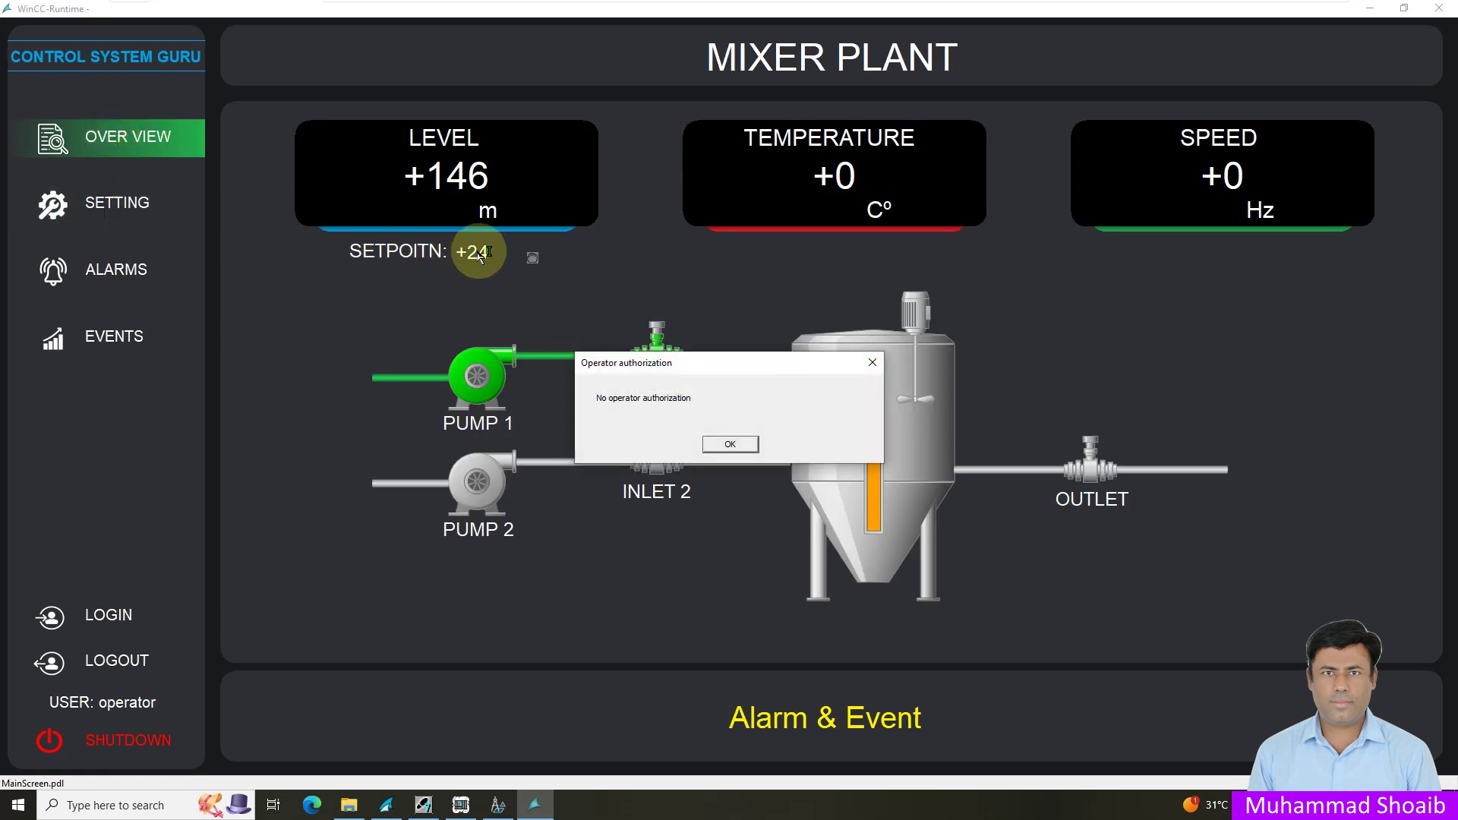
click(730, 445)
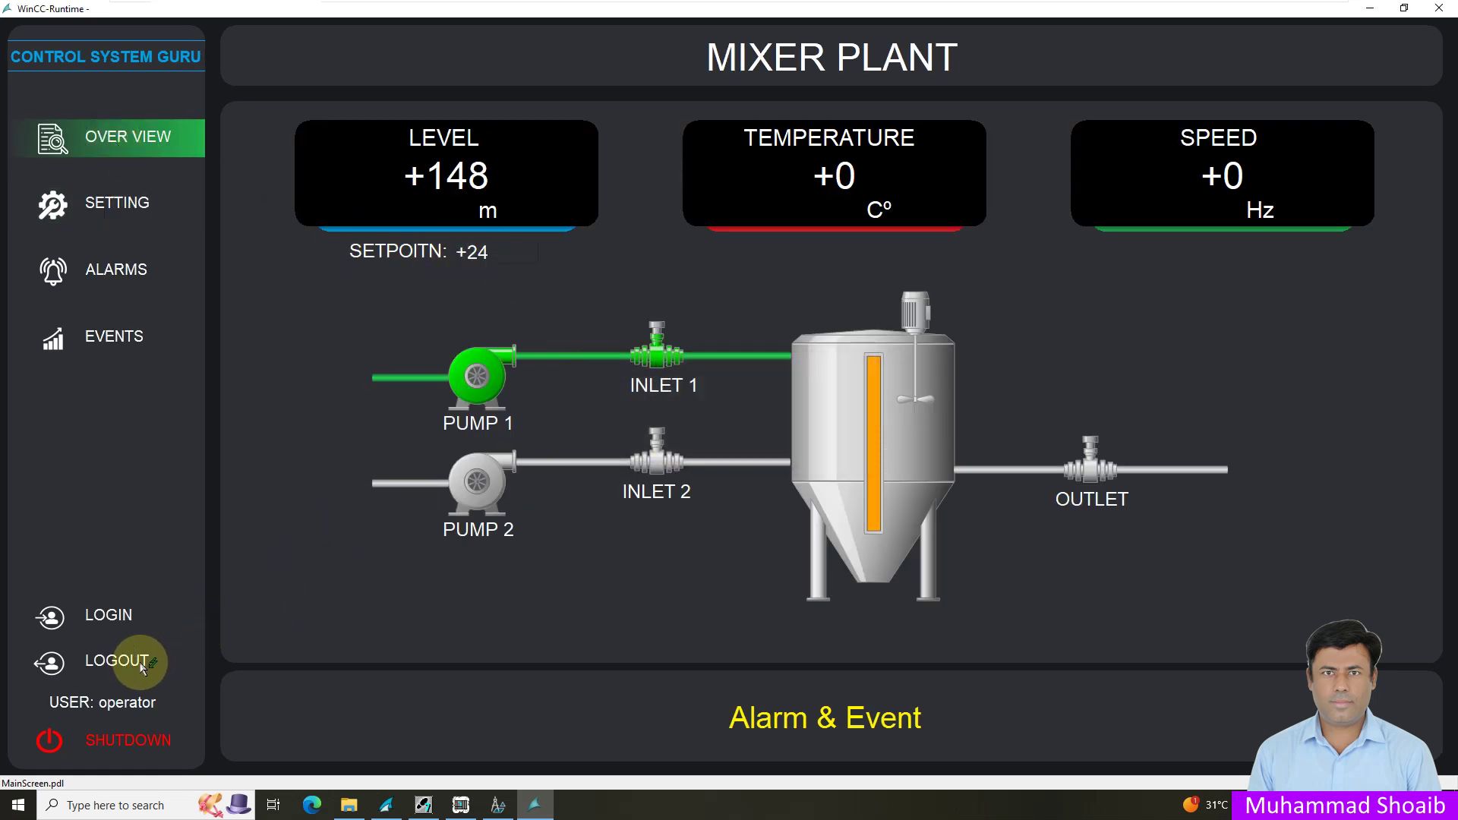
Step: Switch users by logging in as supervisor with its password
click(128, 621)
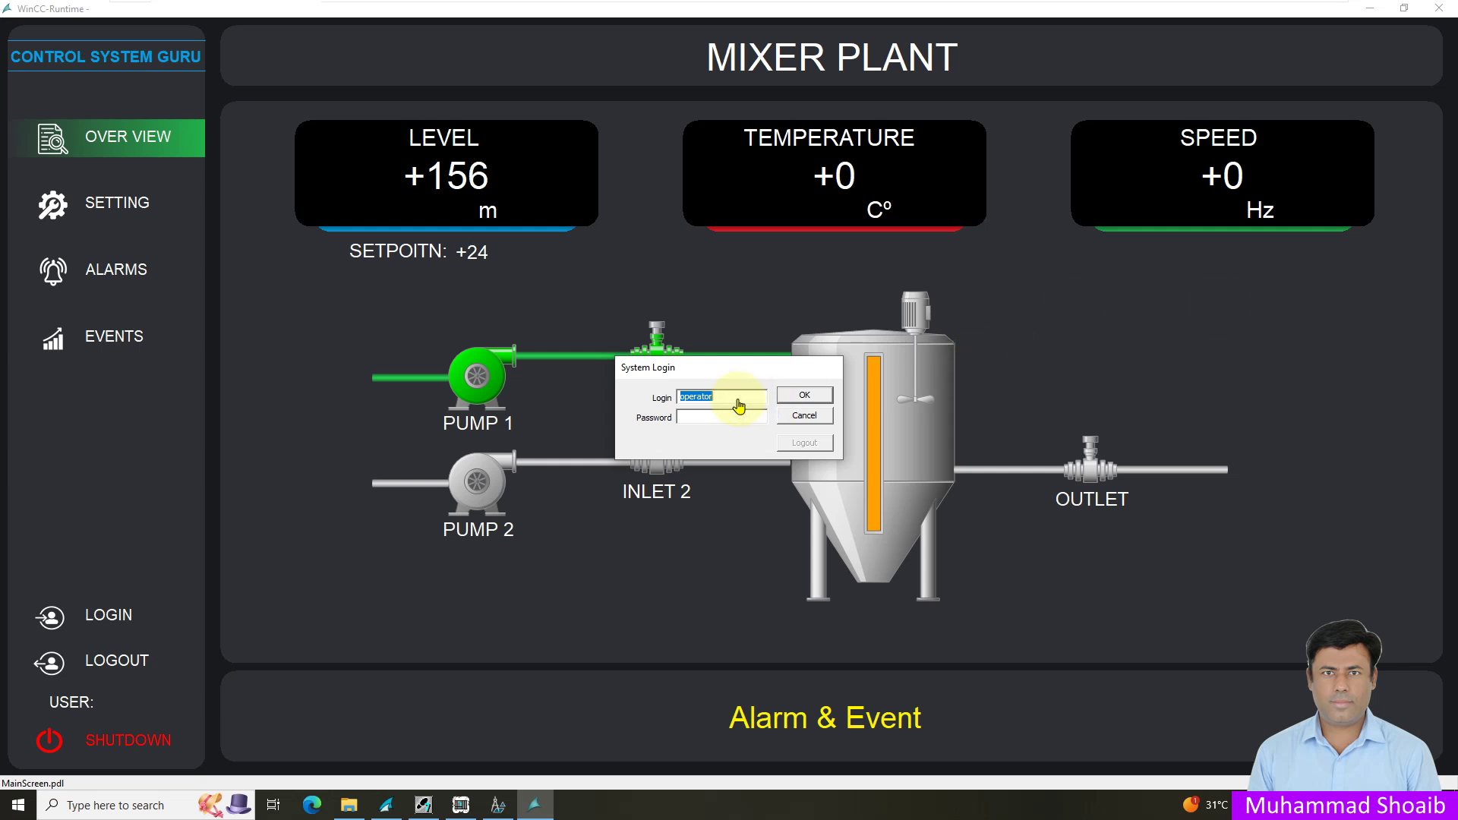
text(s)
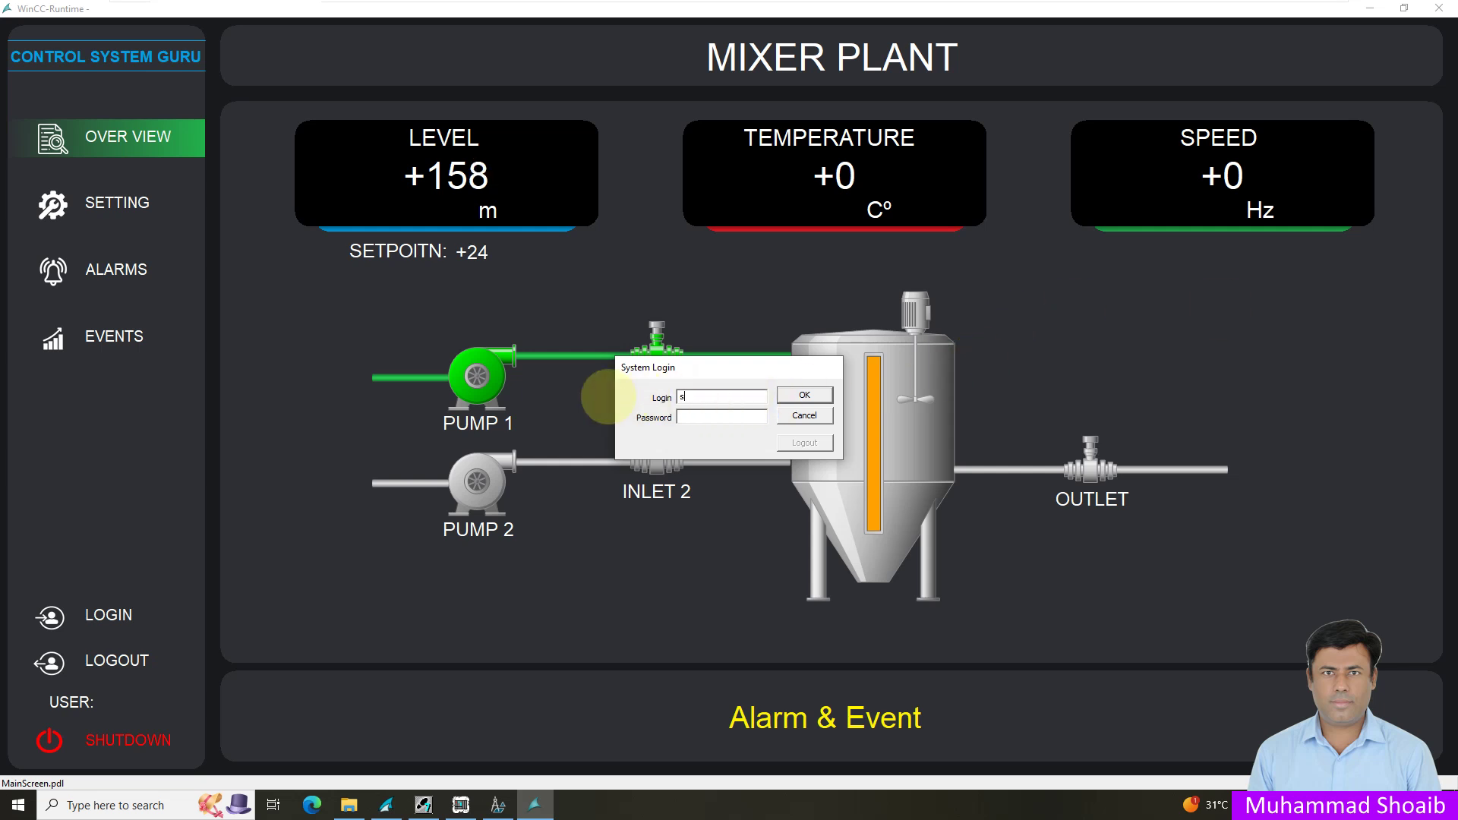
text(upervisor)
key(Tab)
text(•••••)
click(799, 396)
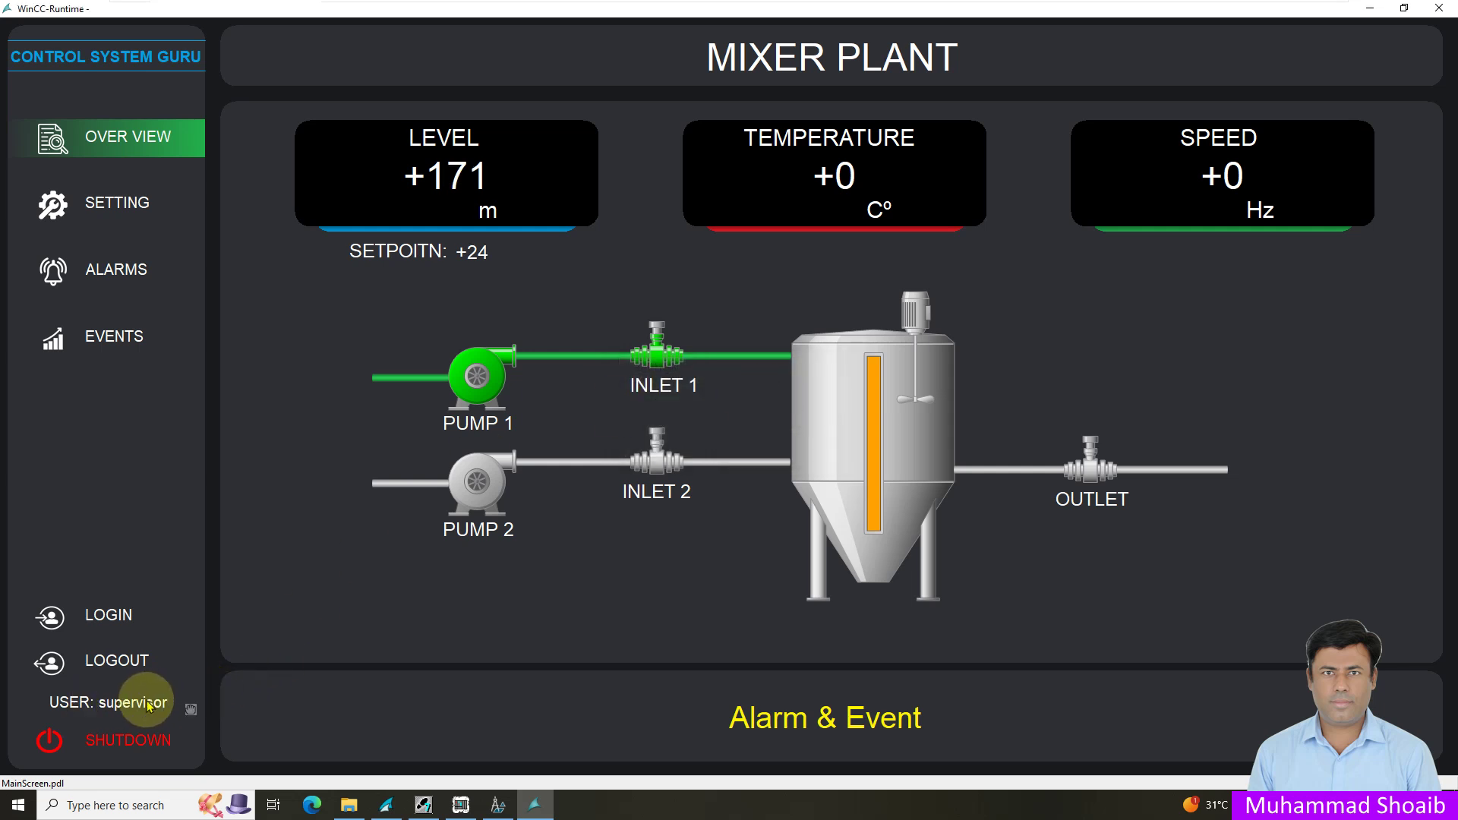
Step: Change the level setpoint to +27, then attempt a runtime shutdown, which is refused
click(472, 254)
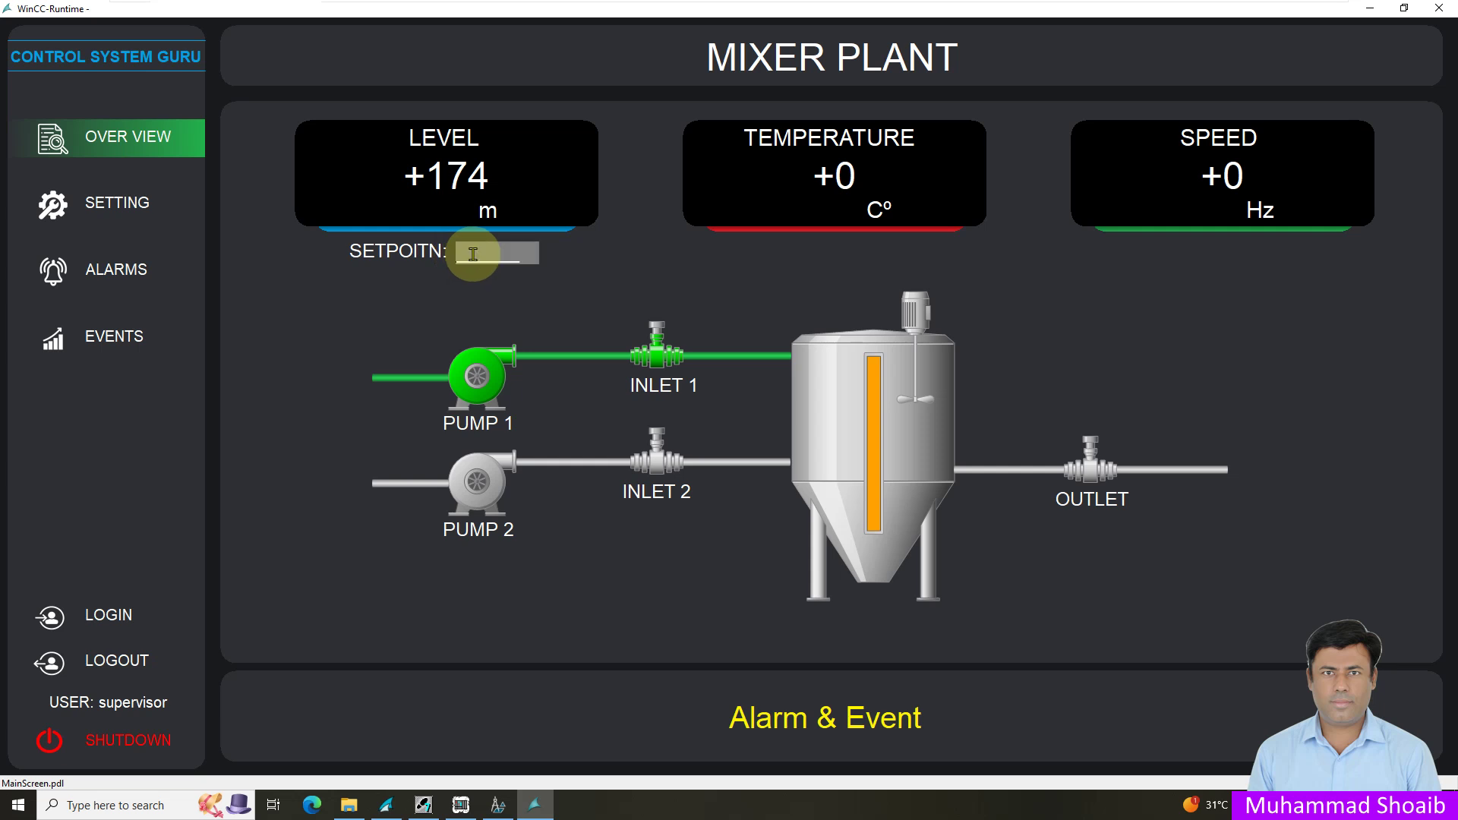
text(+27)
key(Return)
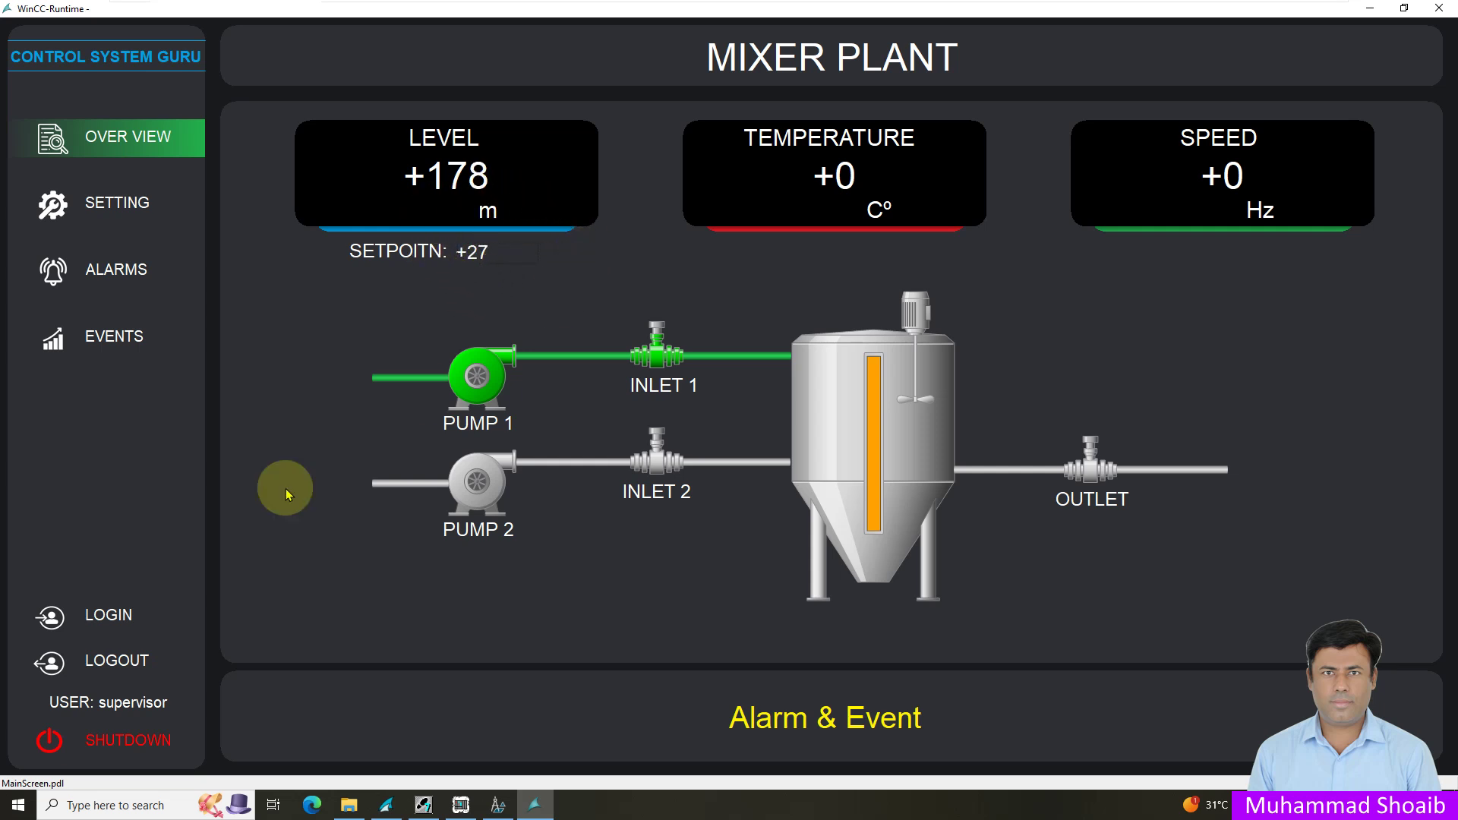
click(141, 739)
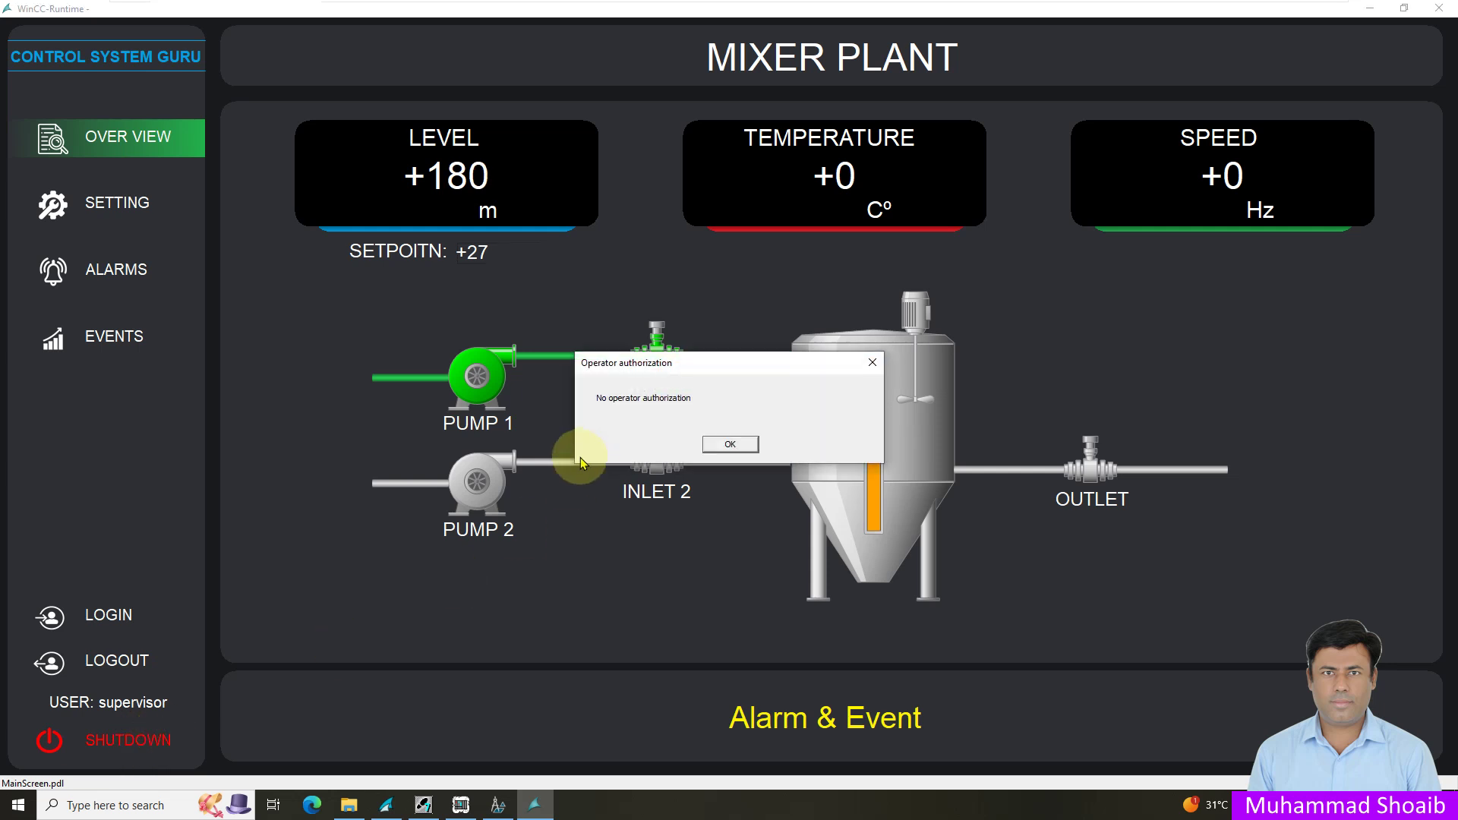
Step: Dismiss the warning, log out supervisor, attempt an engineer login, then shut down the runtime
click(742, 444)
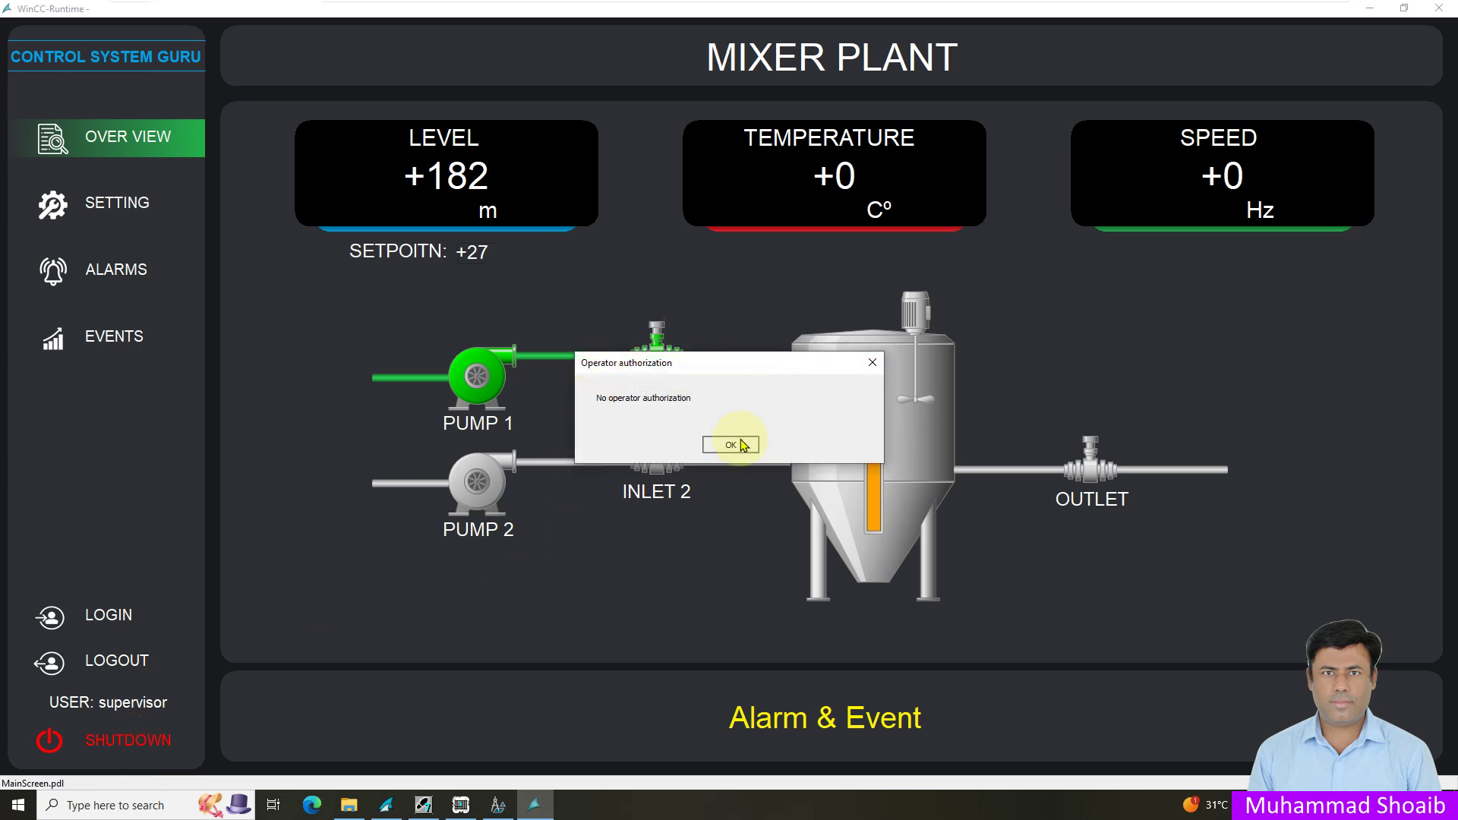
click(129, 653)
click(118, 612)
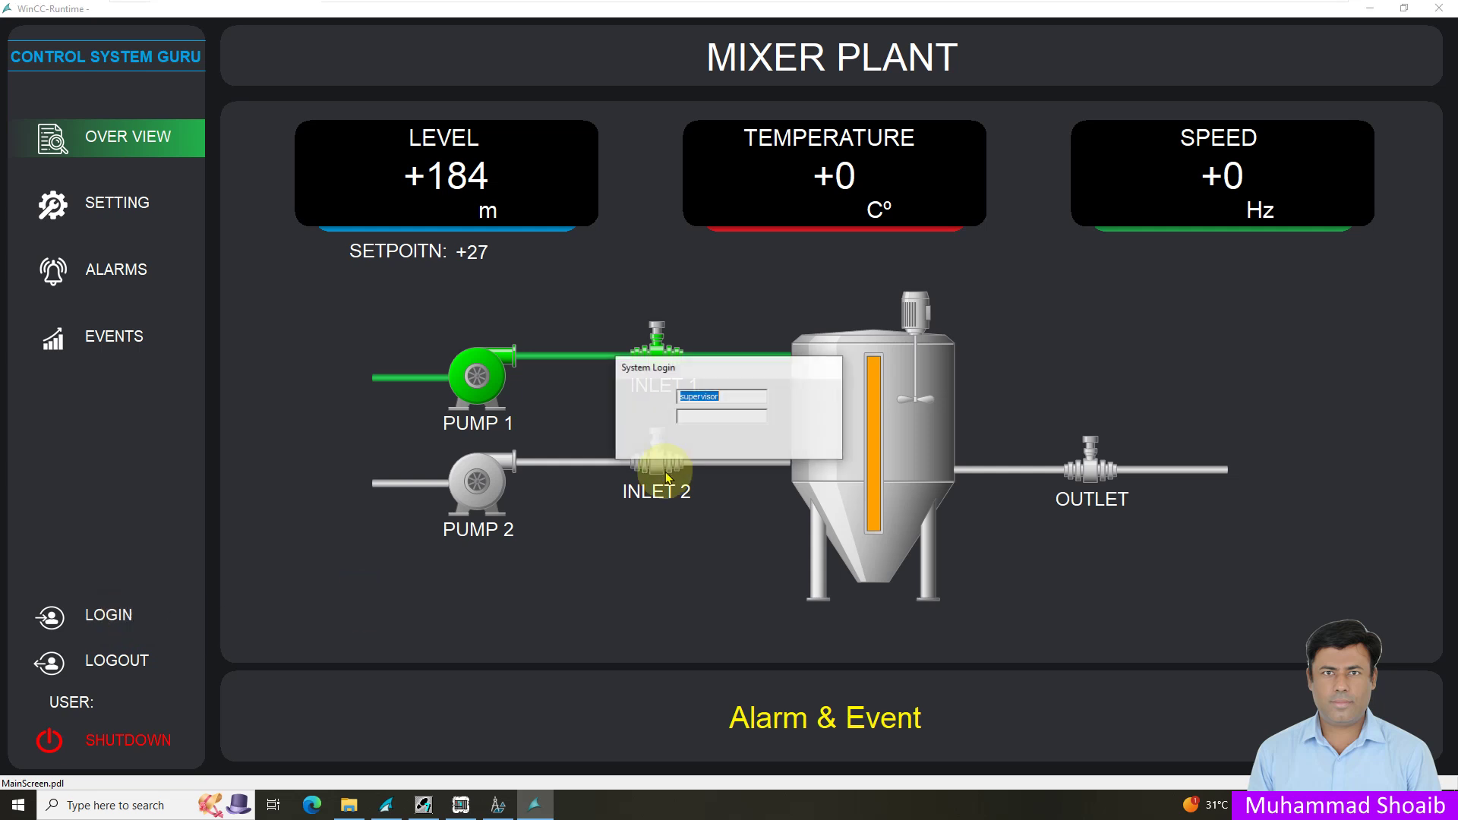
text(e)
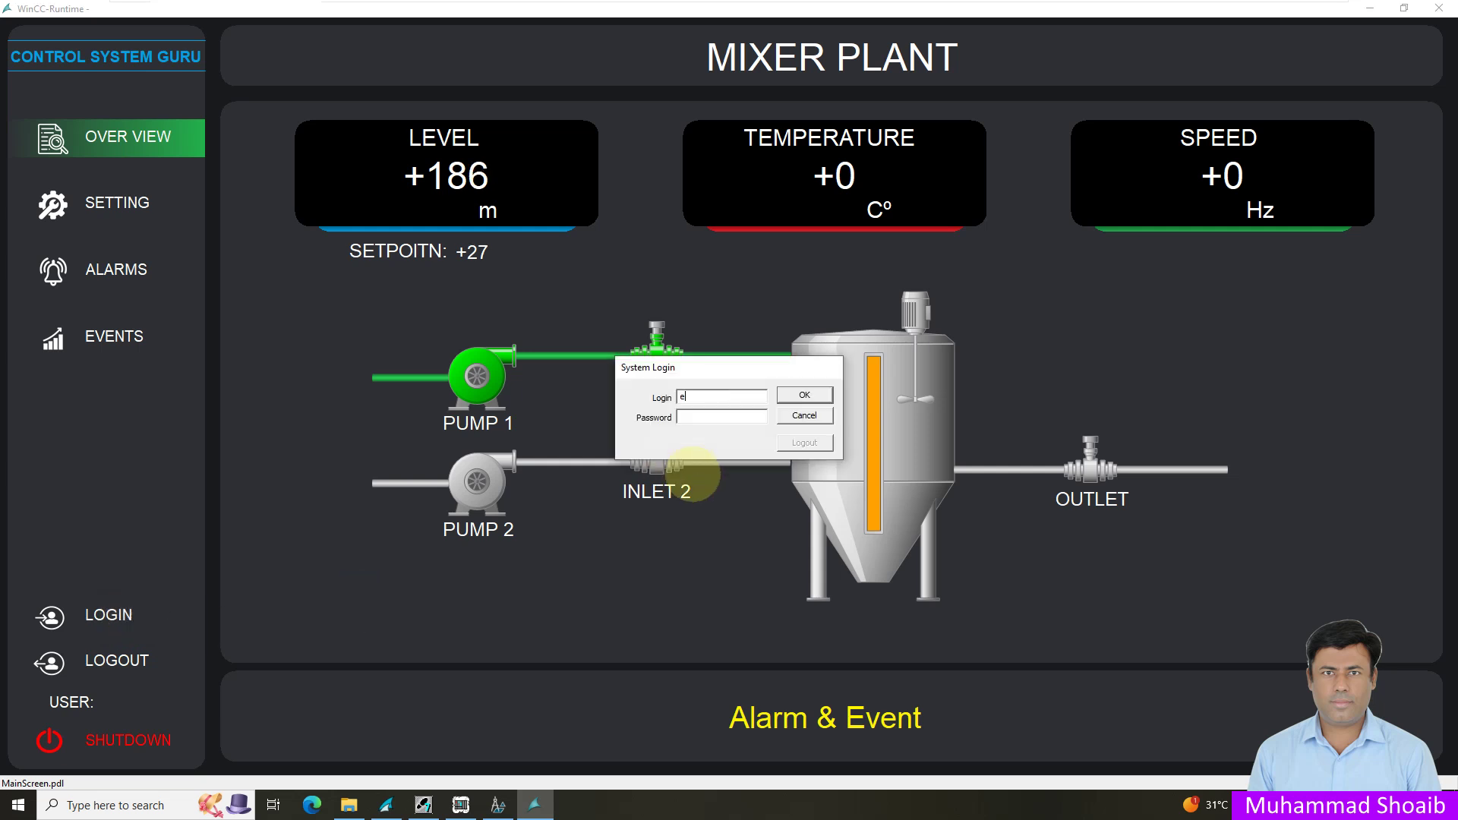
text(ng**)
key(Return)
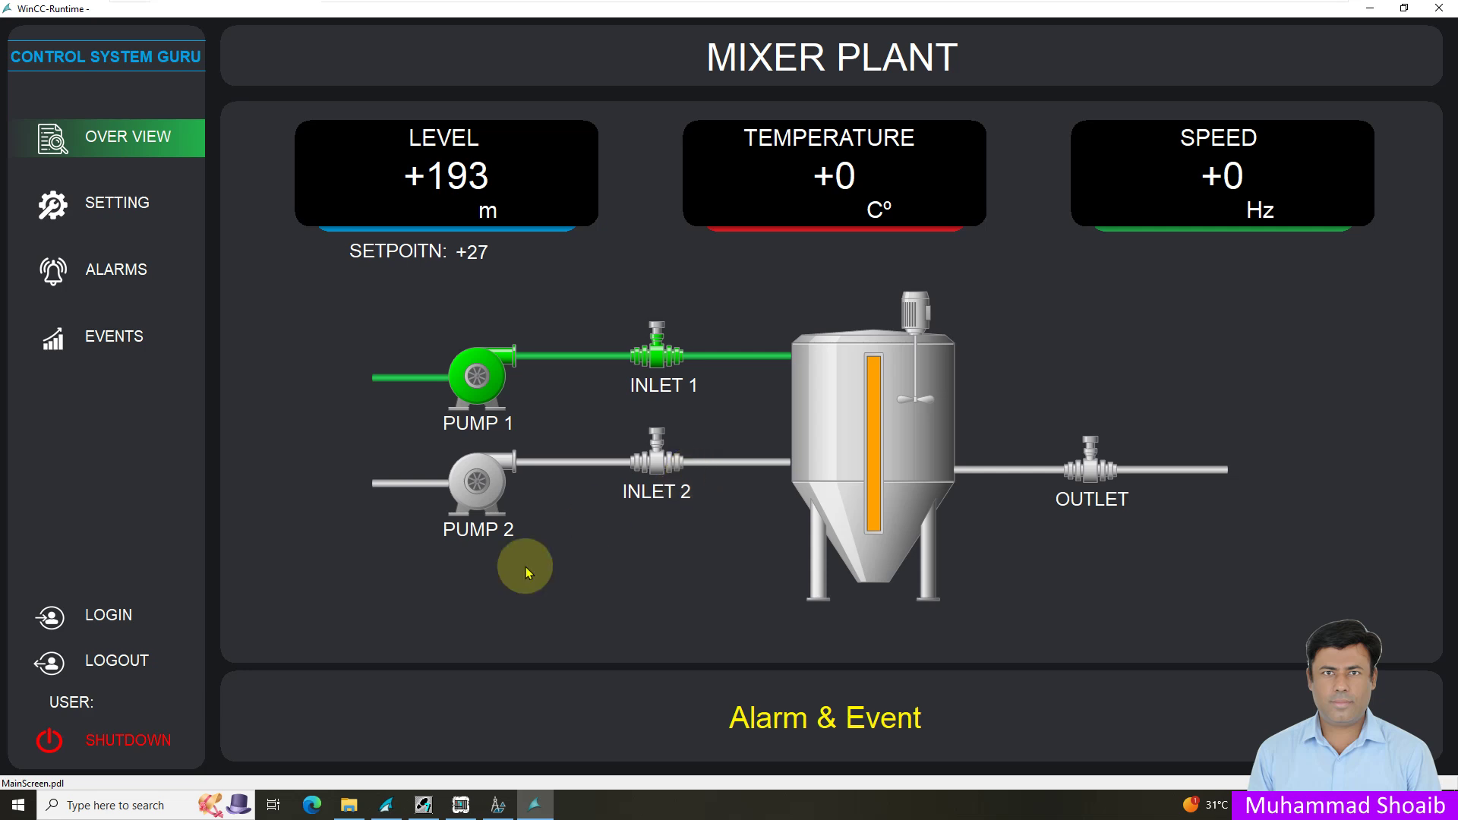
click(161, 745)
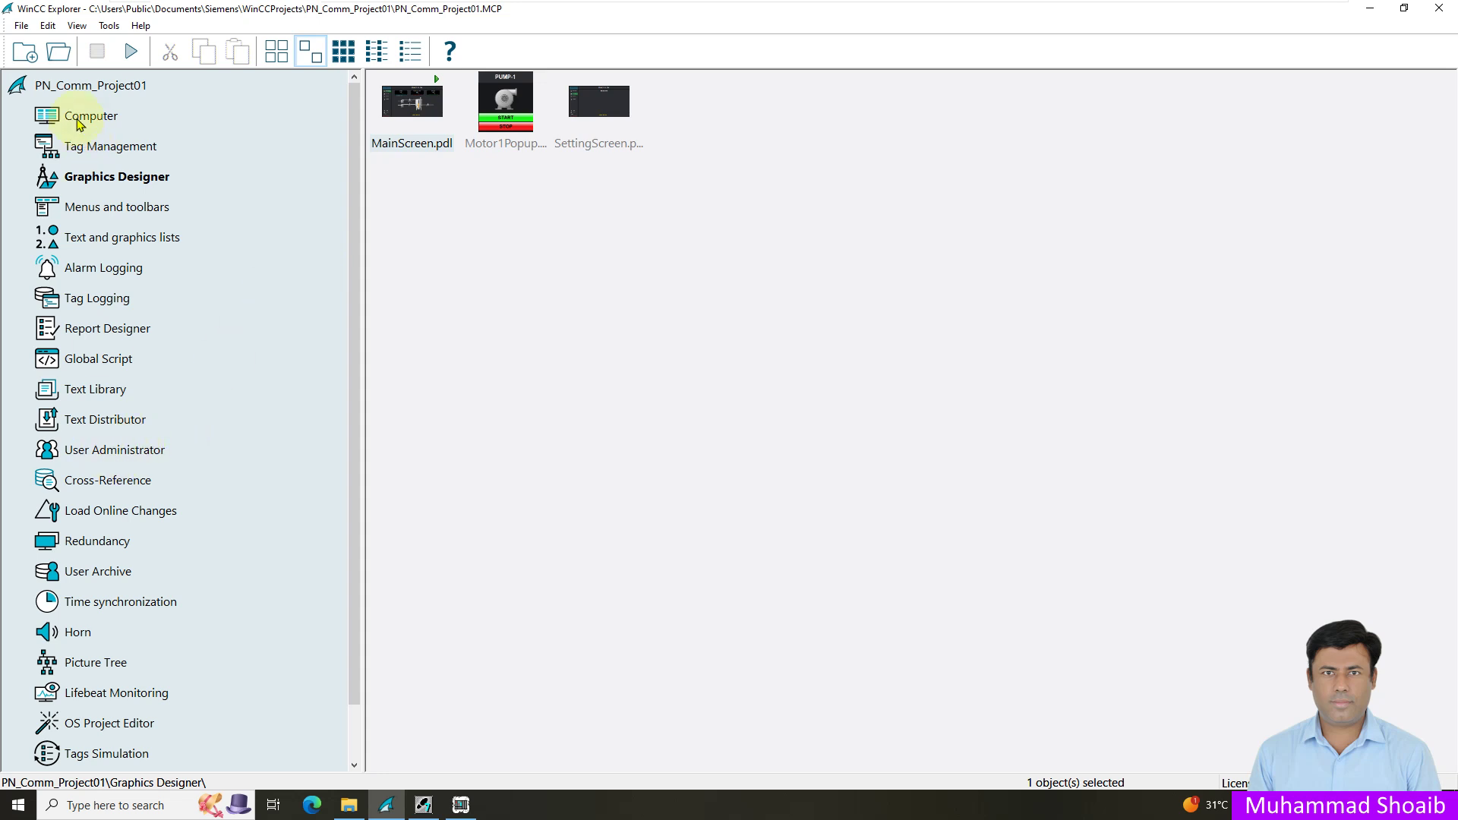
Step: Select User Administrator in the WinCC Explorer project tree
click(123, 458)
Step: Open User Administrator full-screen and add a user named operator to Administrator-Group
right_click(123, 455)
click(150, 465)
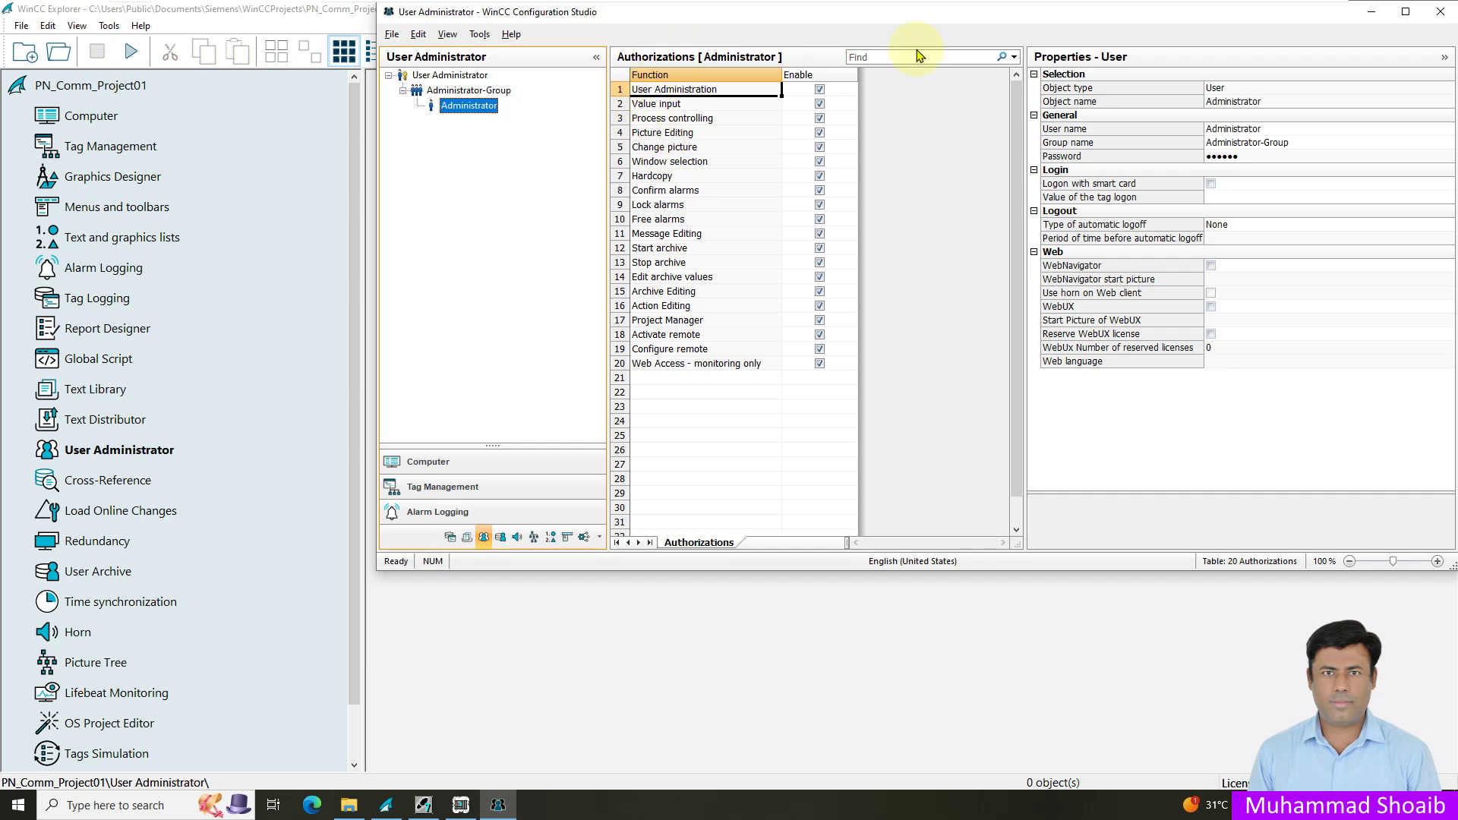
click(1406, 12)
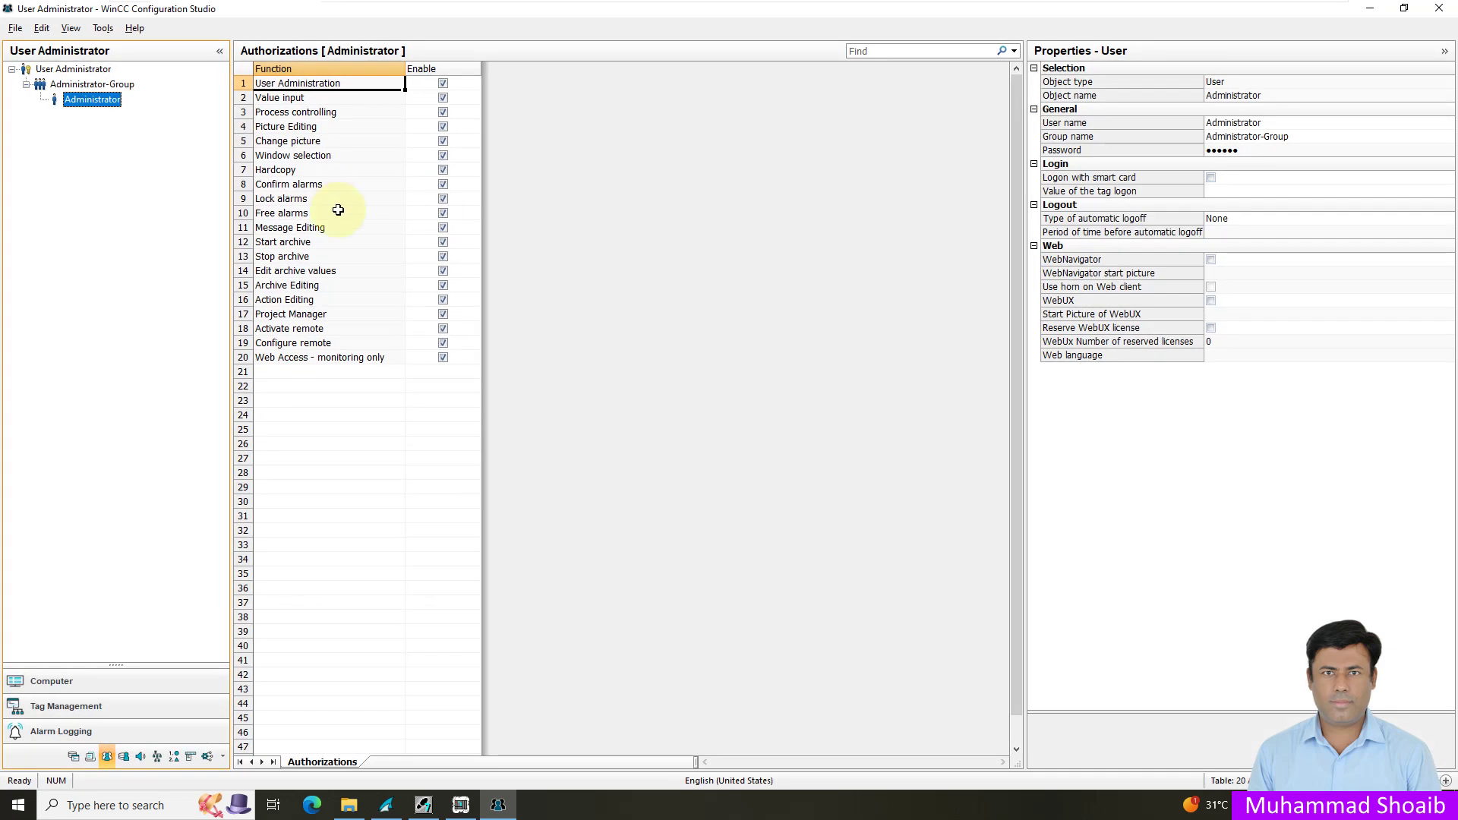
right_click(96, 85)
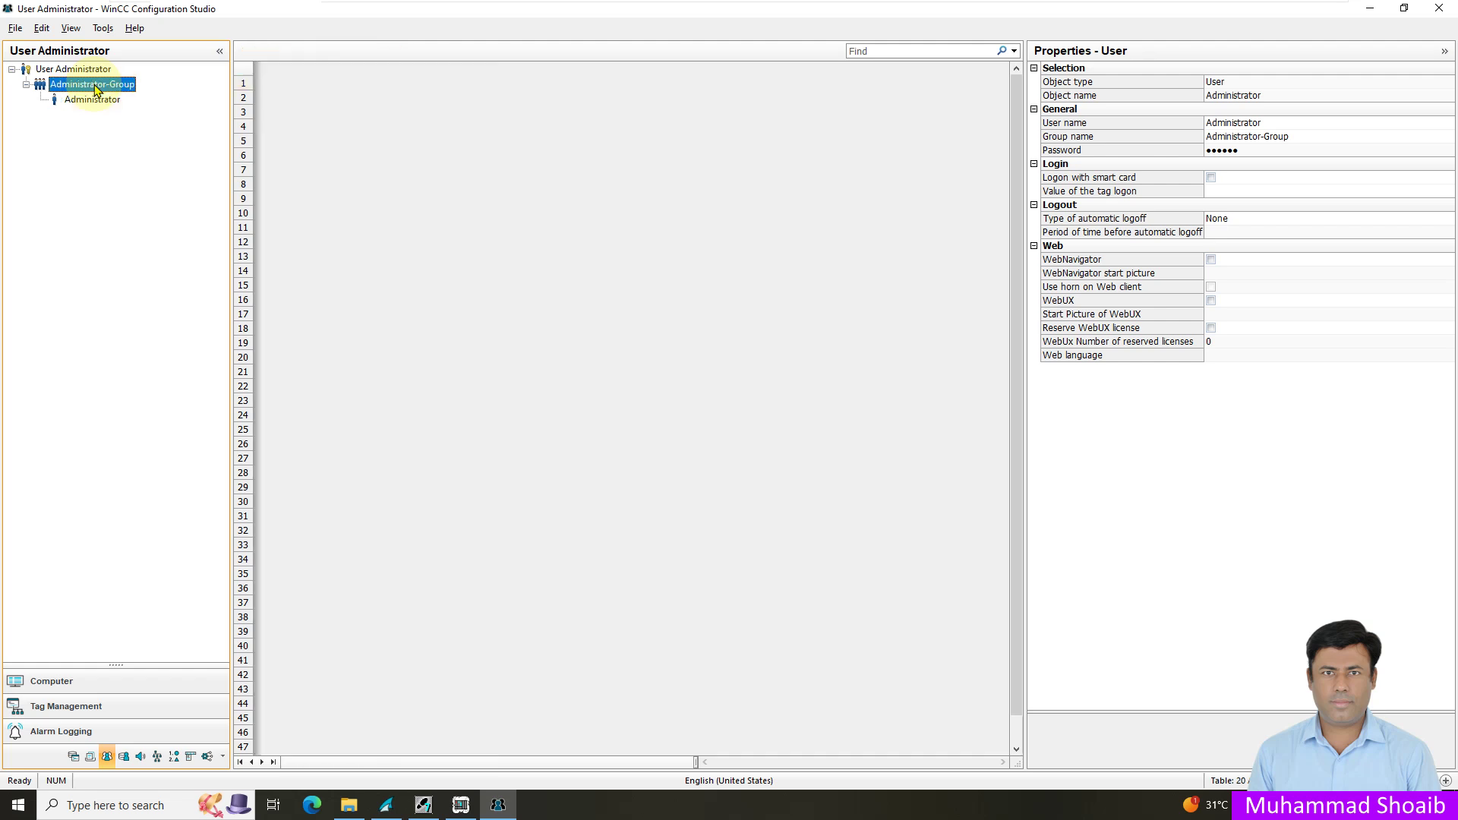
click(91, 124)
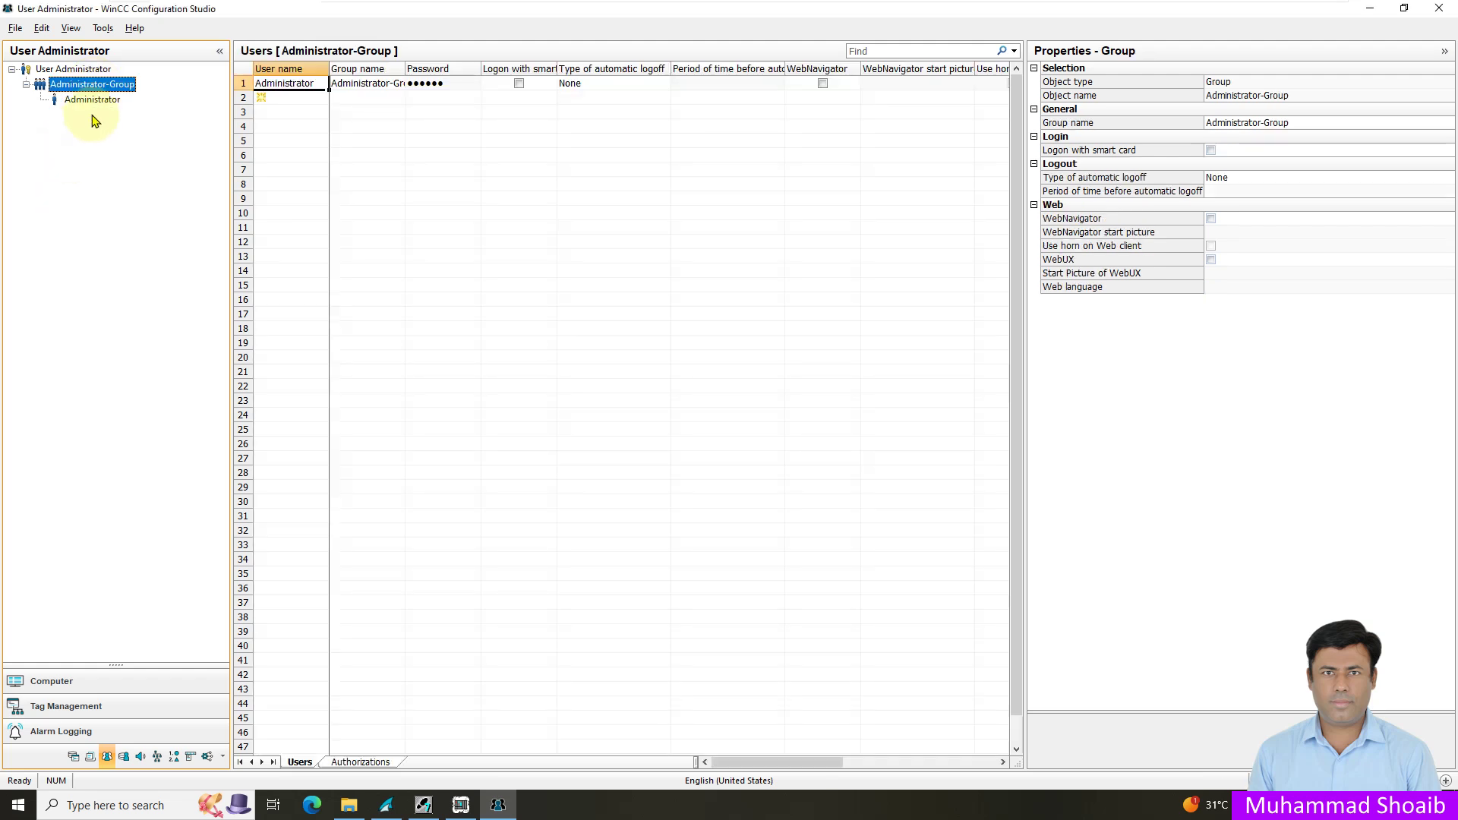
right_click(96, 89)
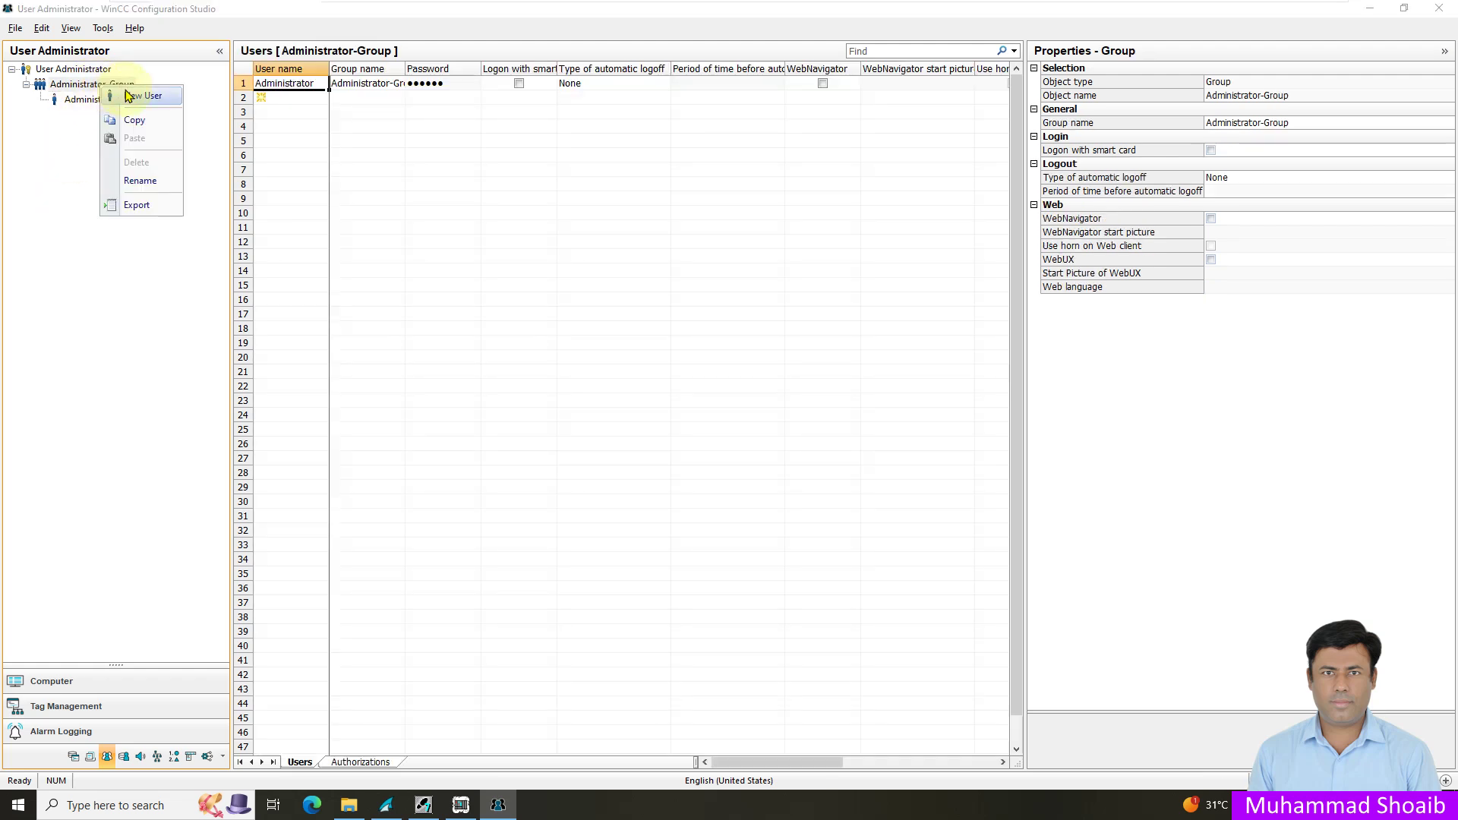
click(131, 94)
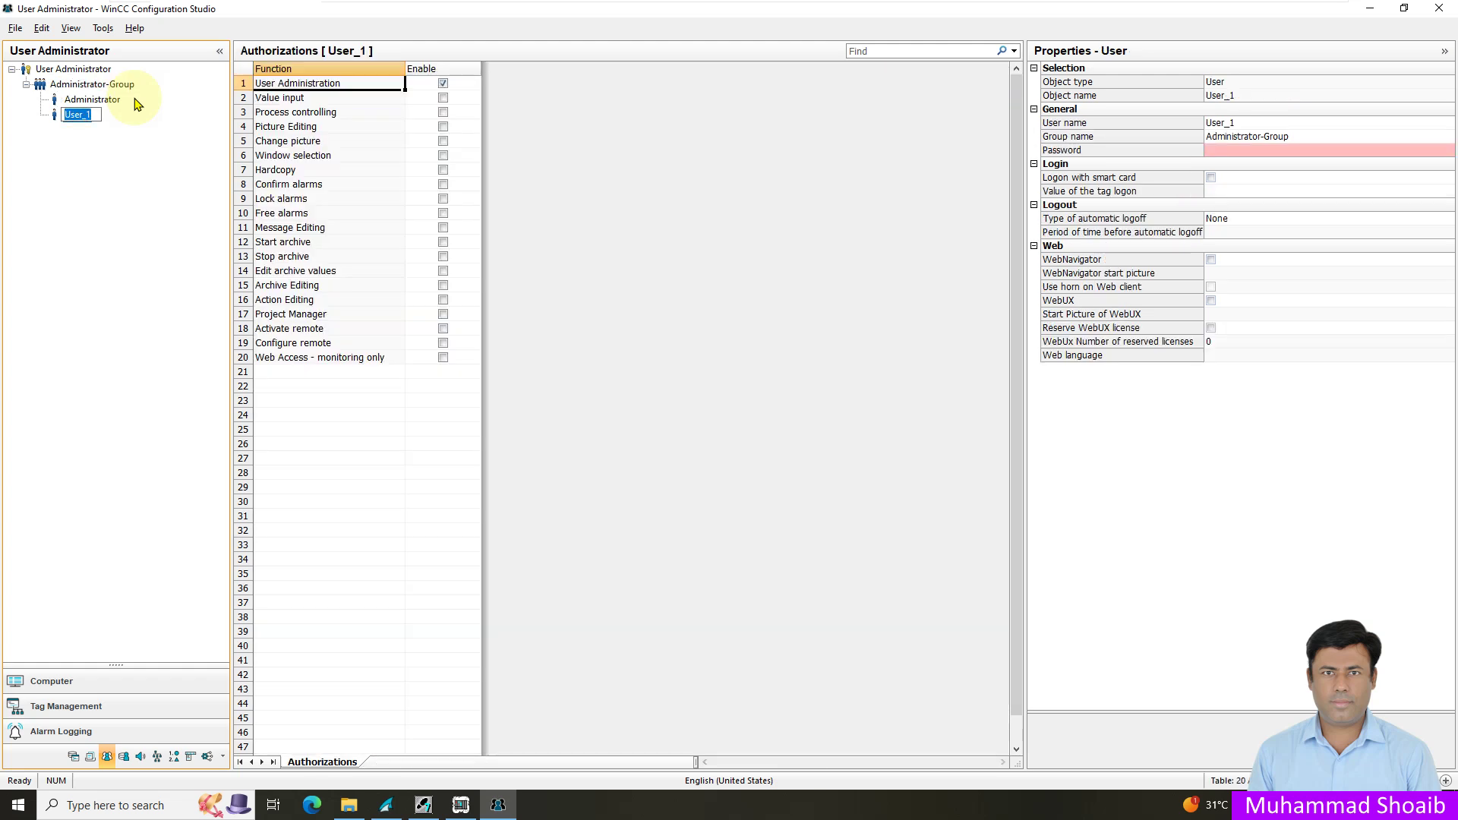
text(operator)
key(Return)
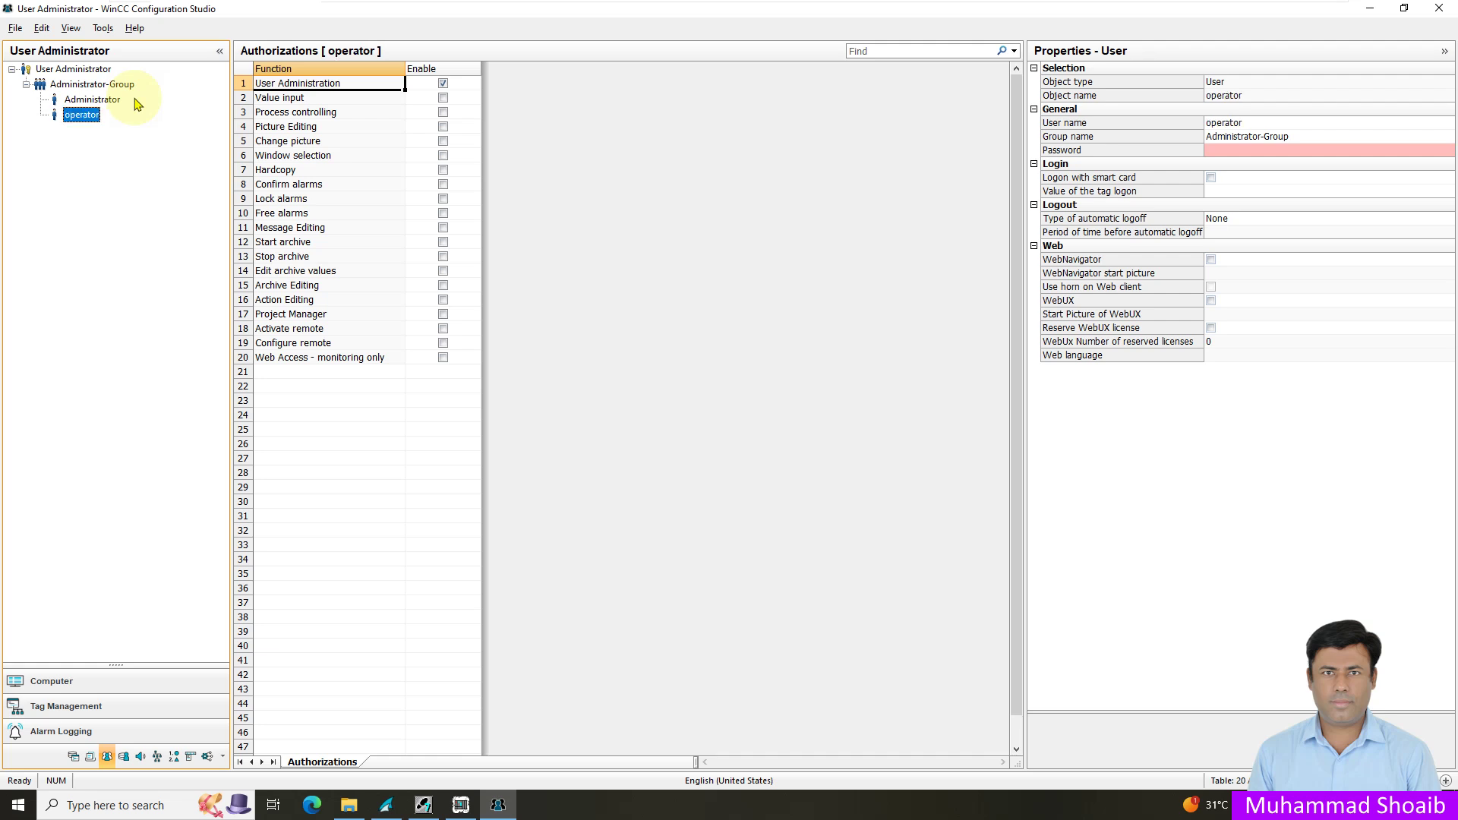
Step: Add users named supervisor and engineer to Administrator-Group
right_click(122, 85)
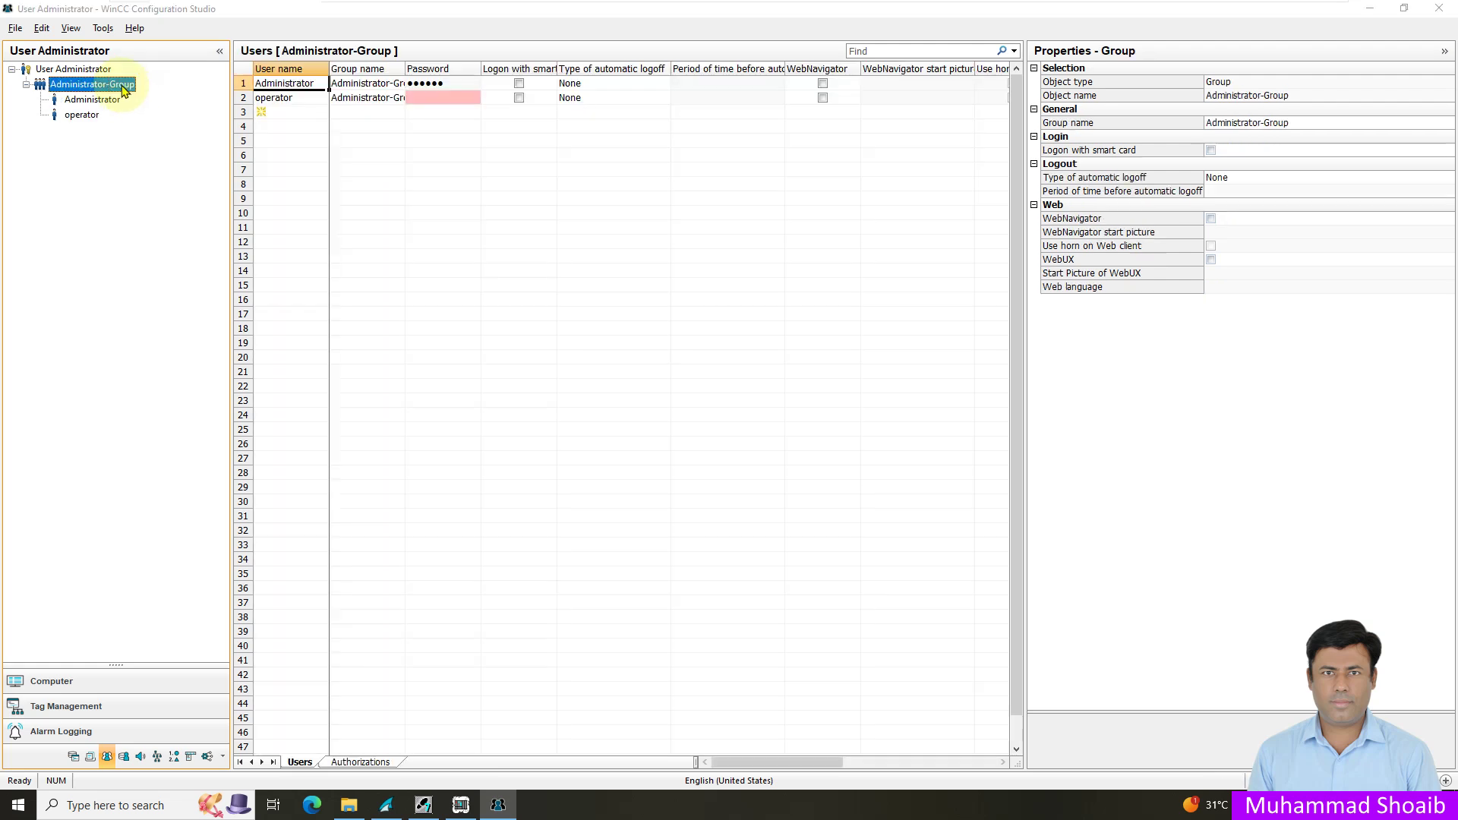
click(171, 100)
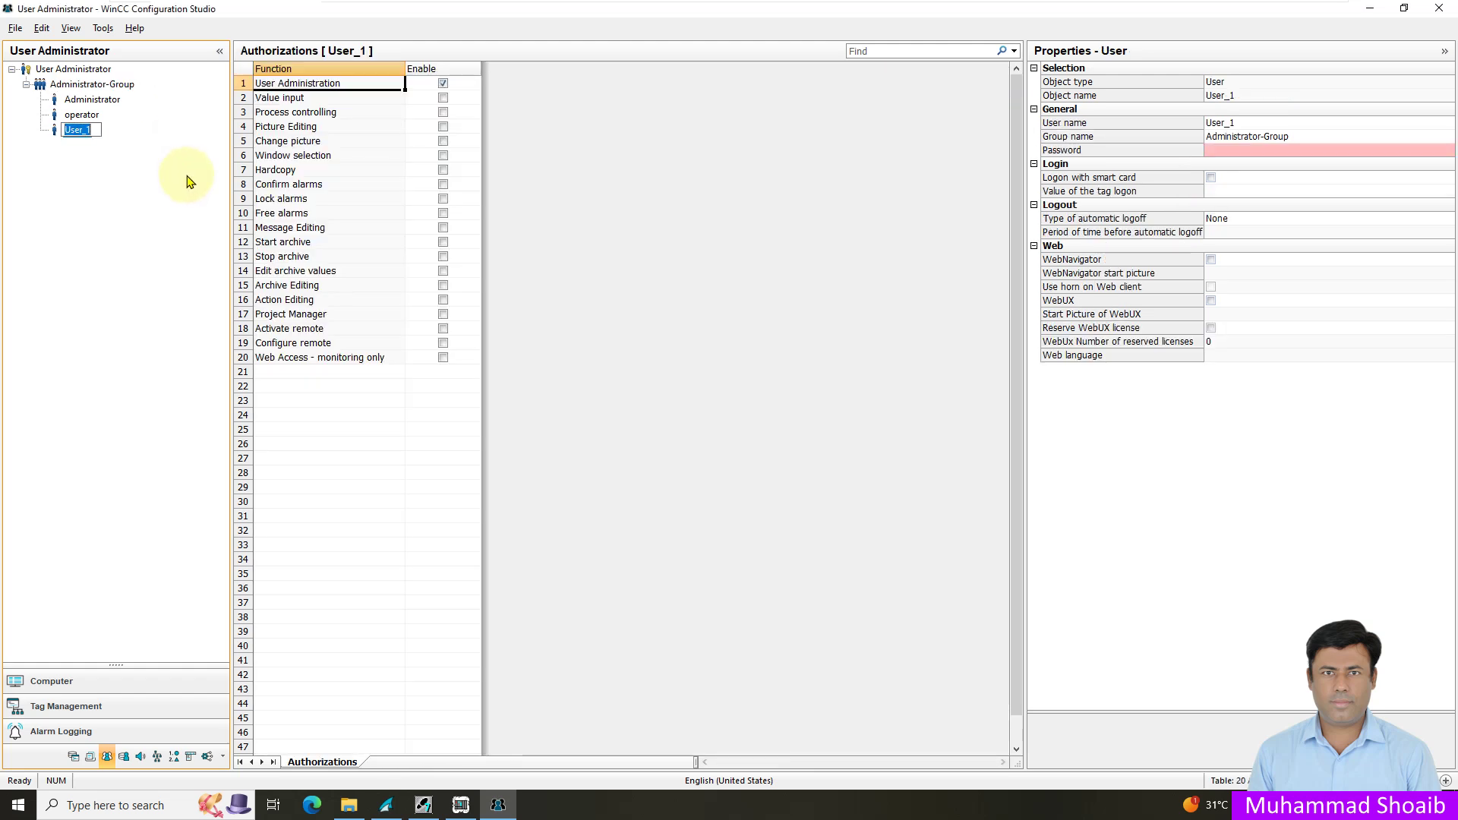
text(supervisor)
key(Return)
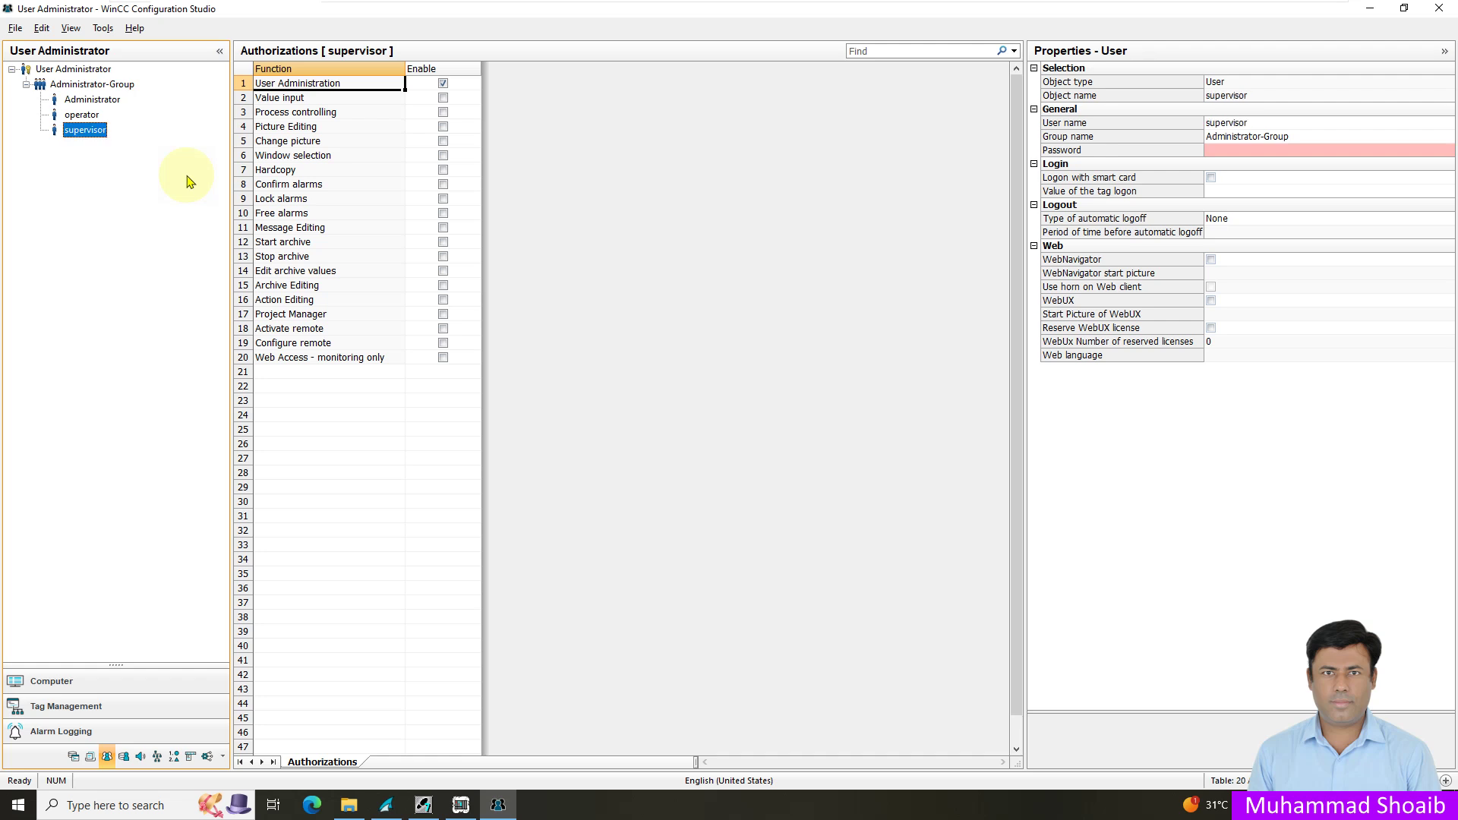
click(93, 85)
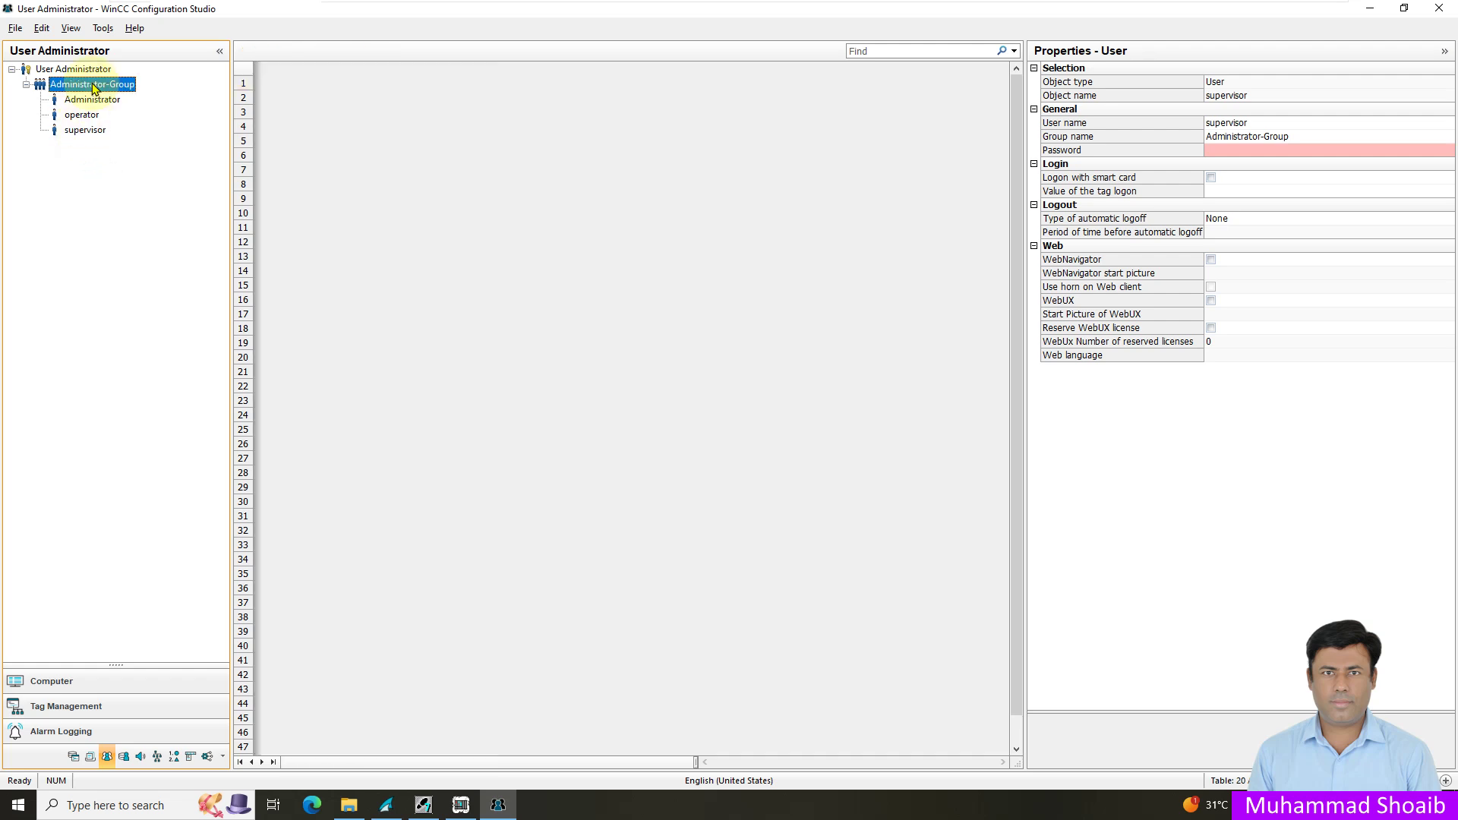
right_click(93, 86)
click(134, 93)
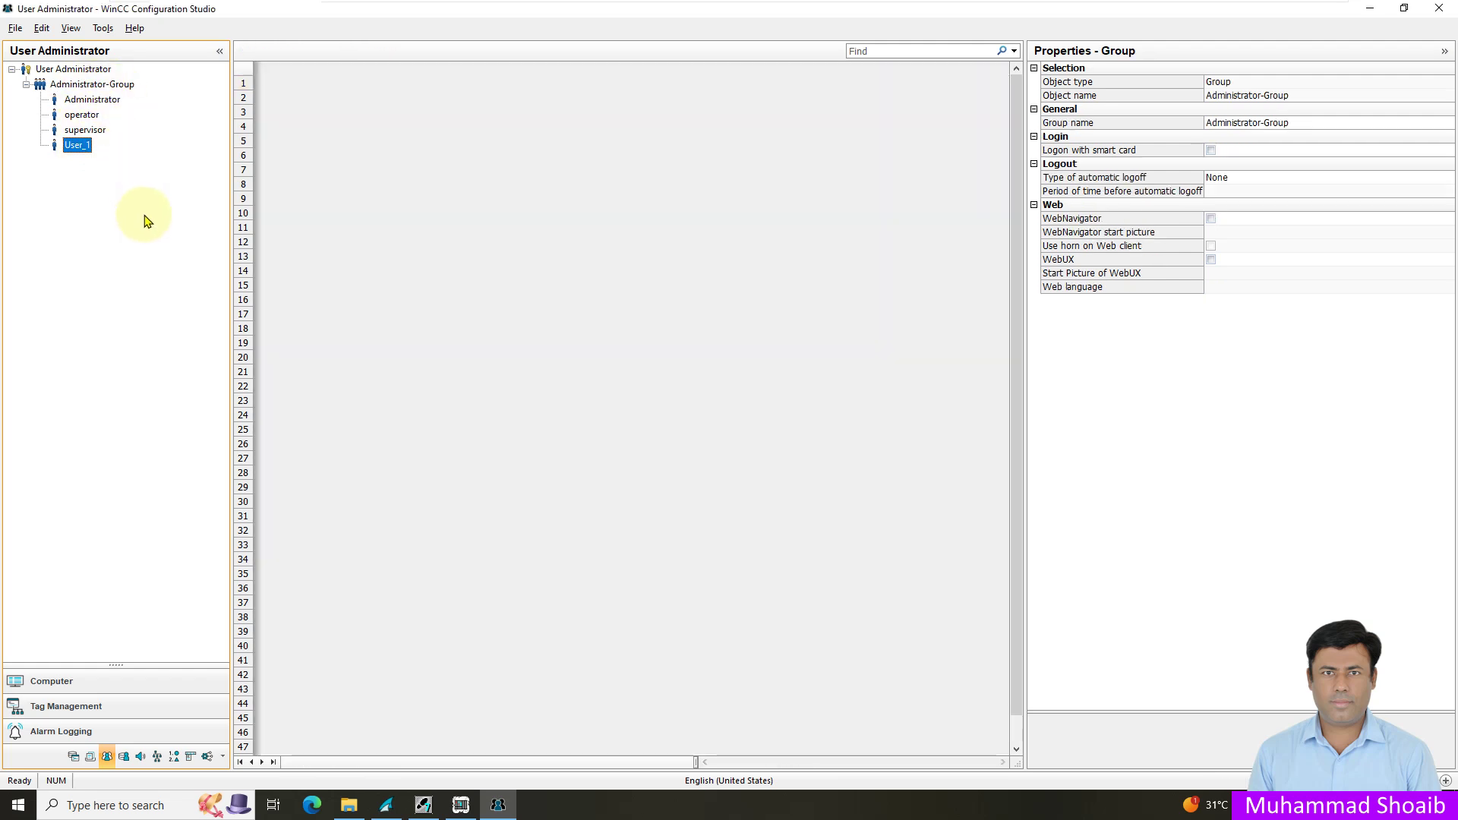
text(engineer)
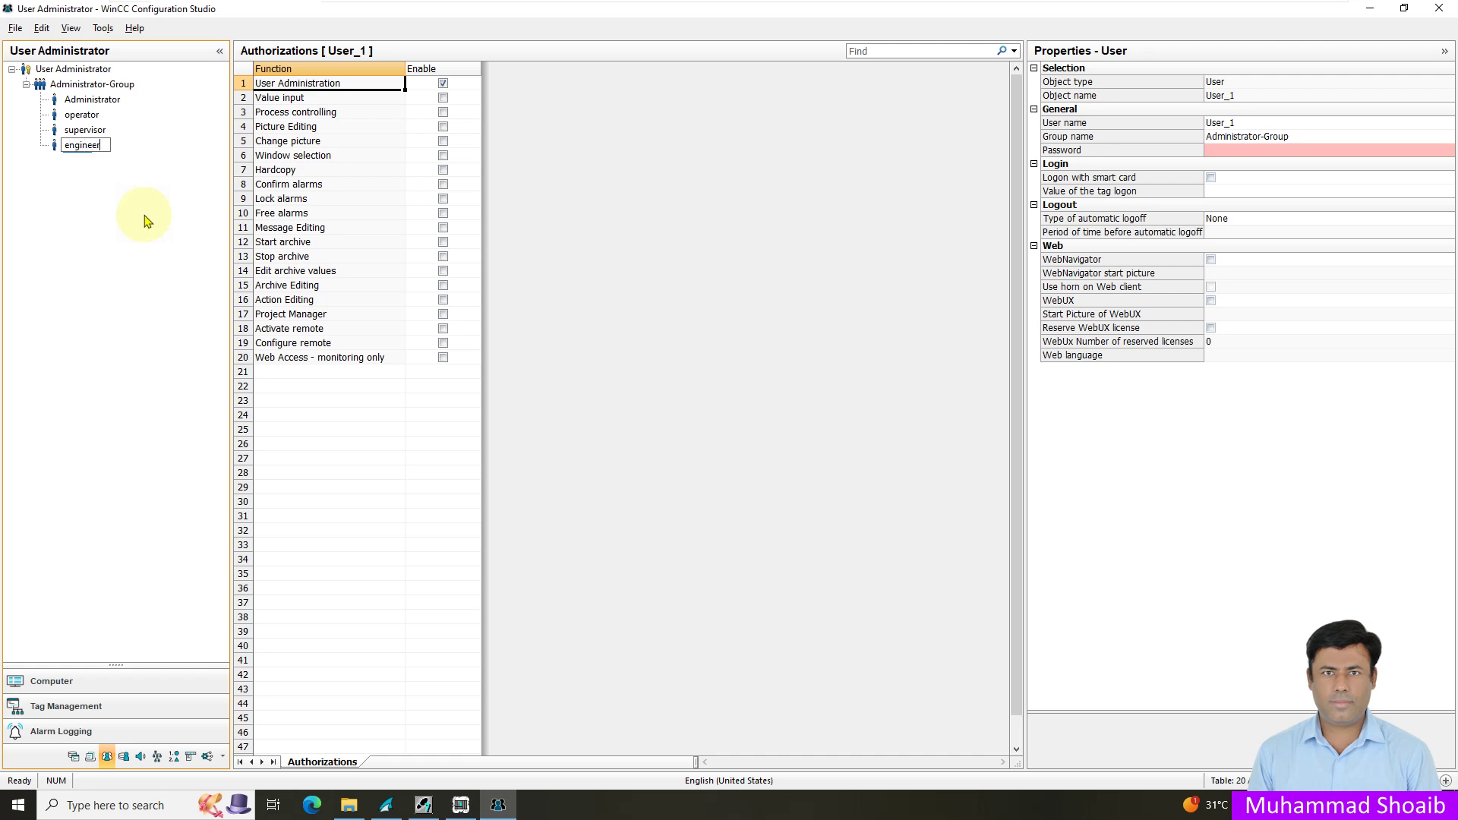
key(Return)
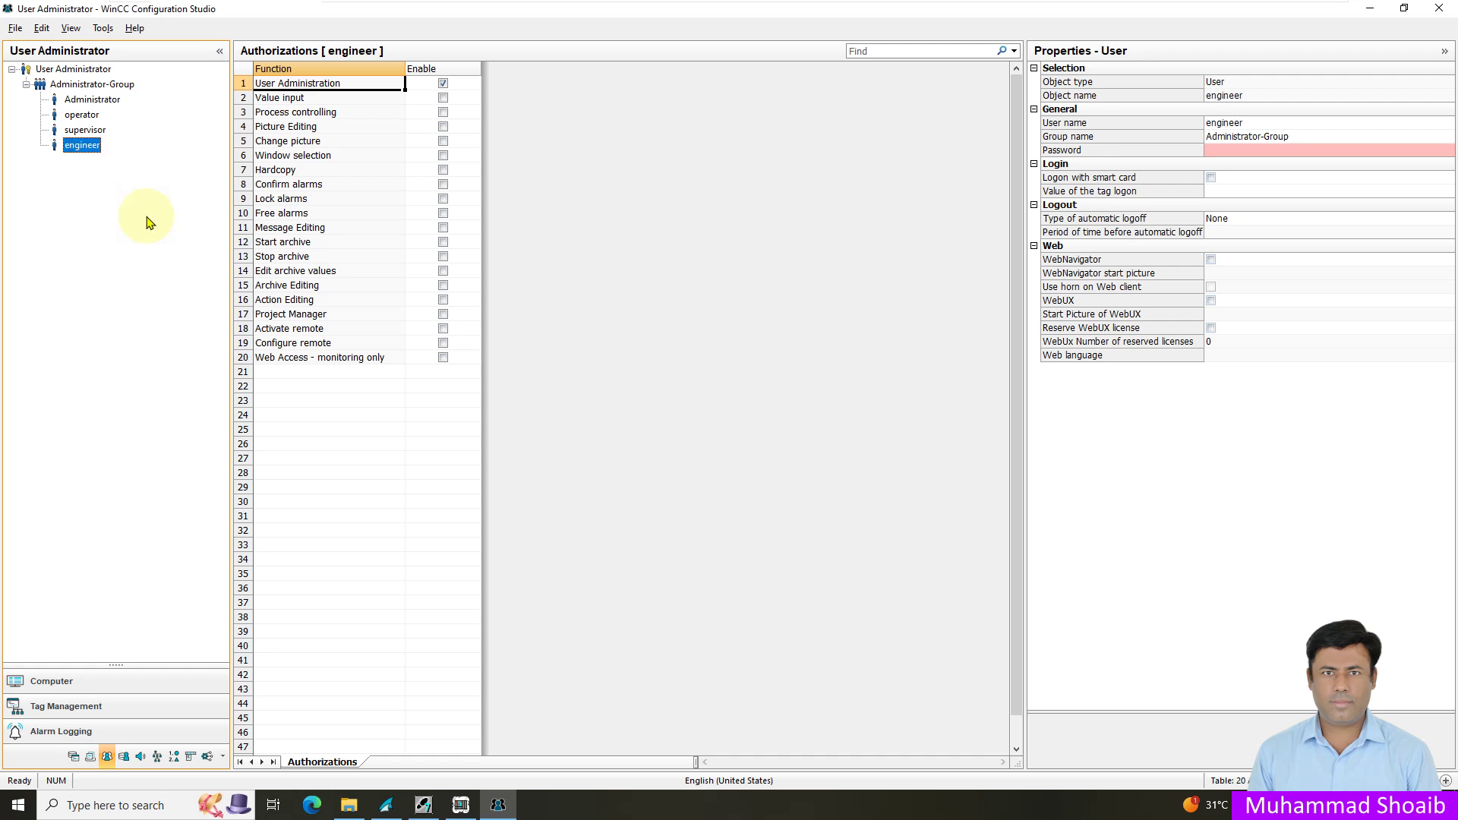
click(82, 114)
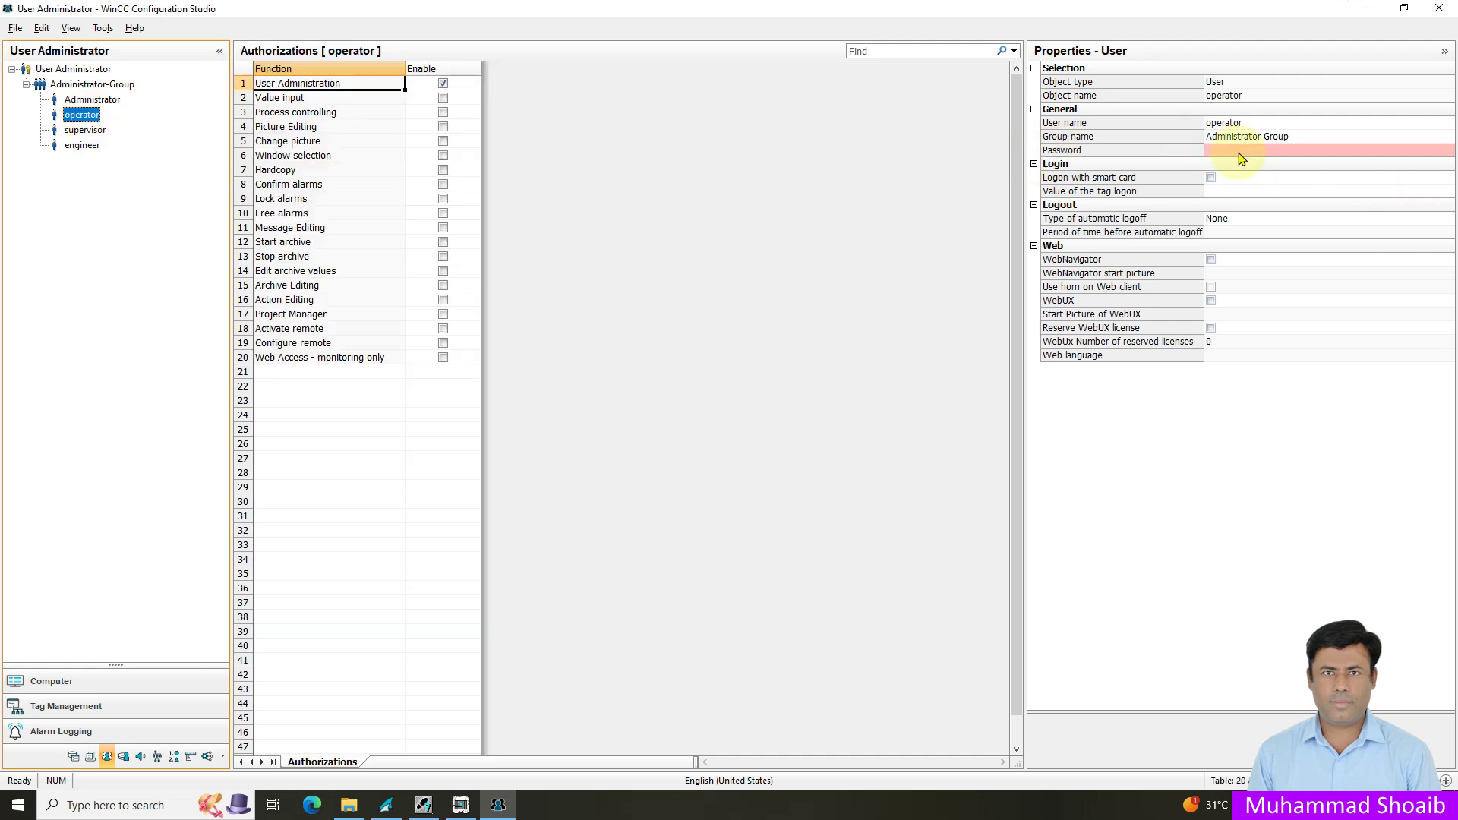
Step: Set and confirm a new password for the operator user
click(1296, 155)
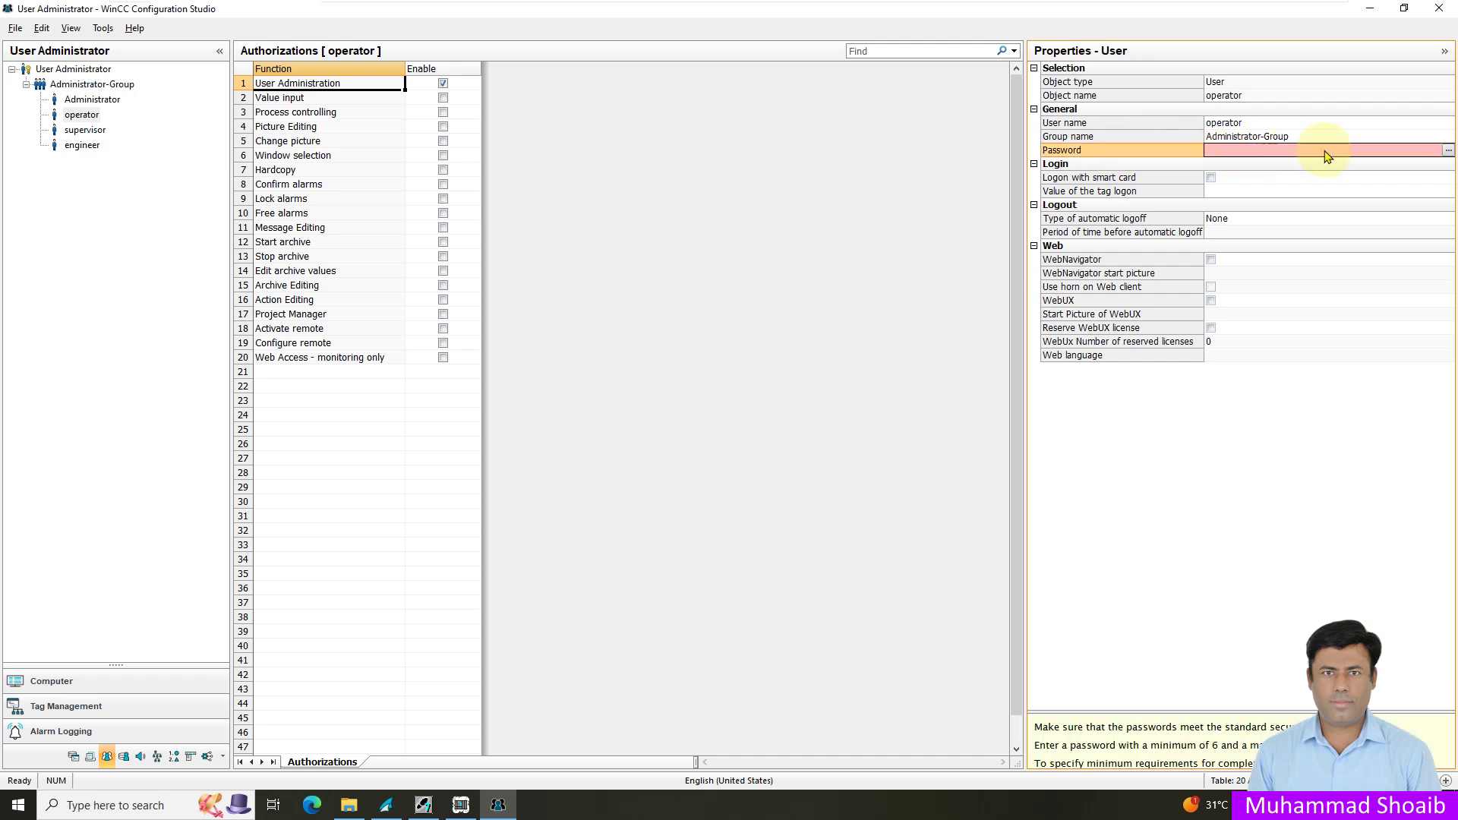
click(1448, 151)
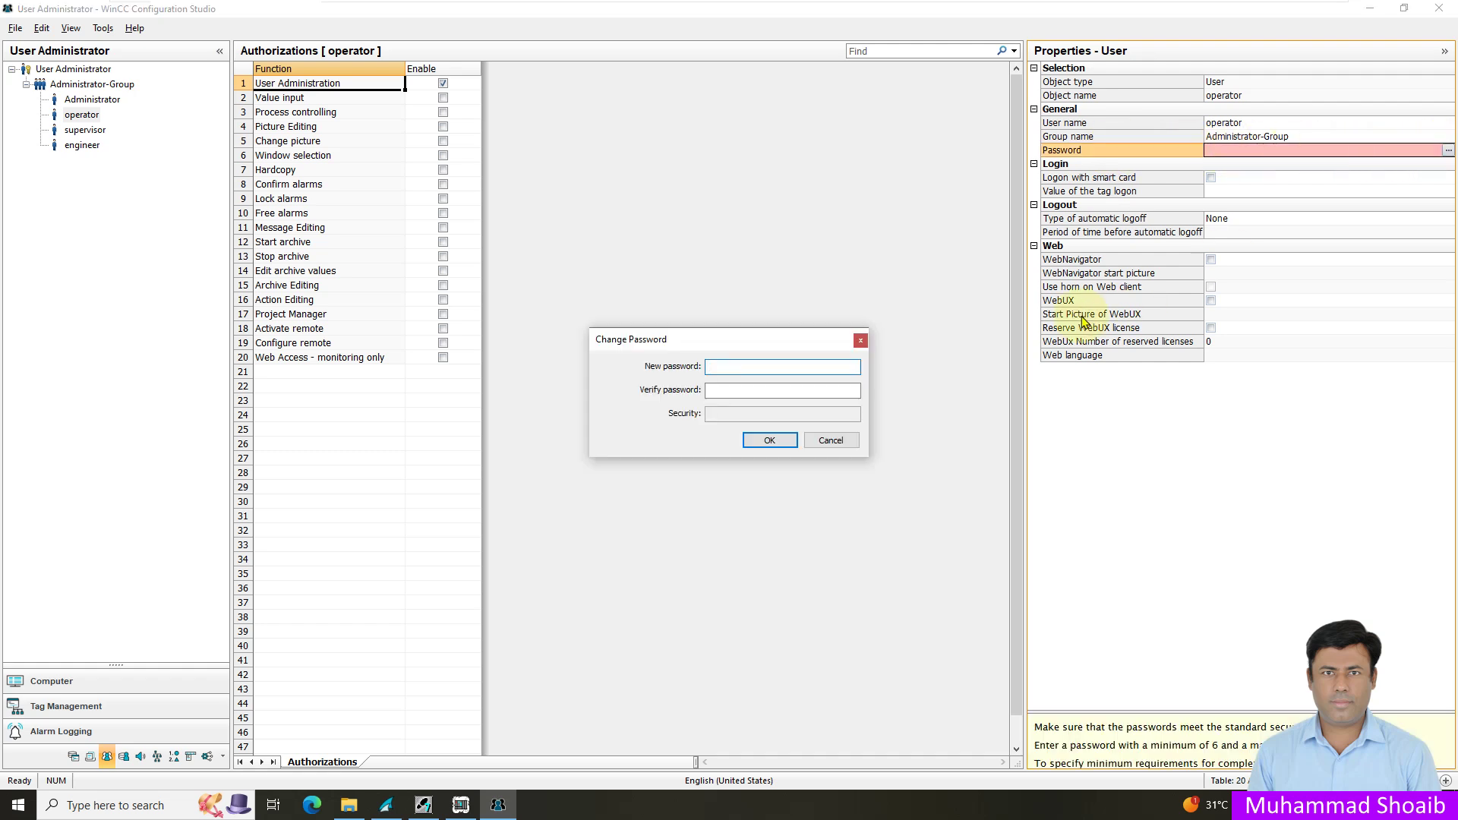
click(770, 368)
click(762, 391)
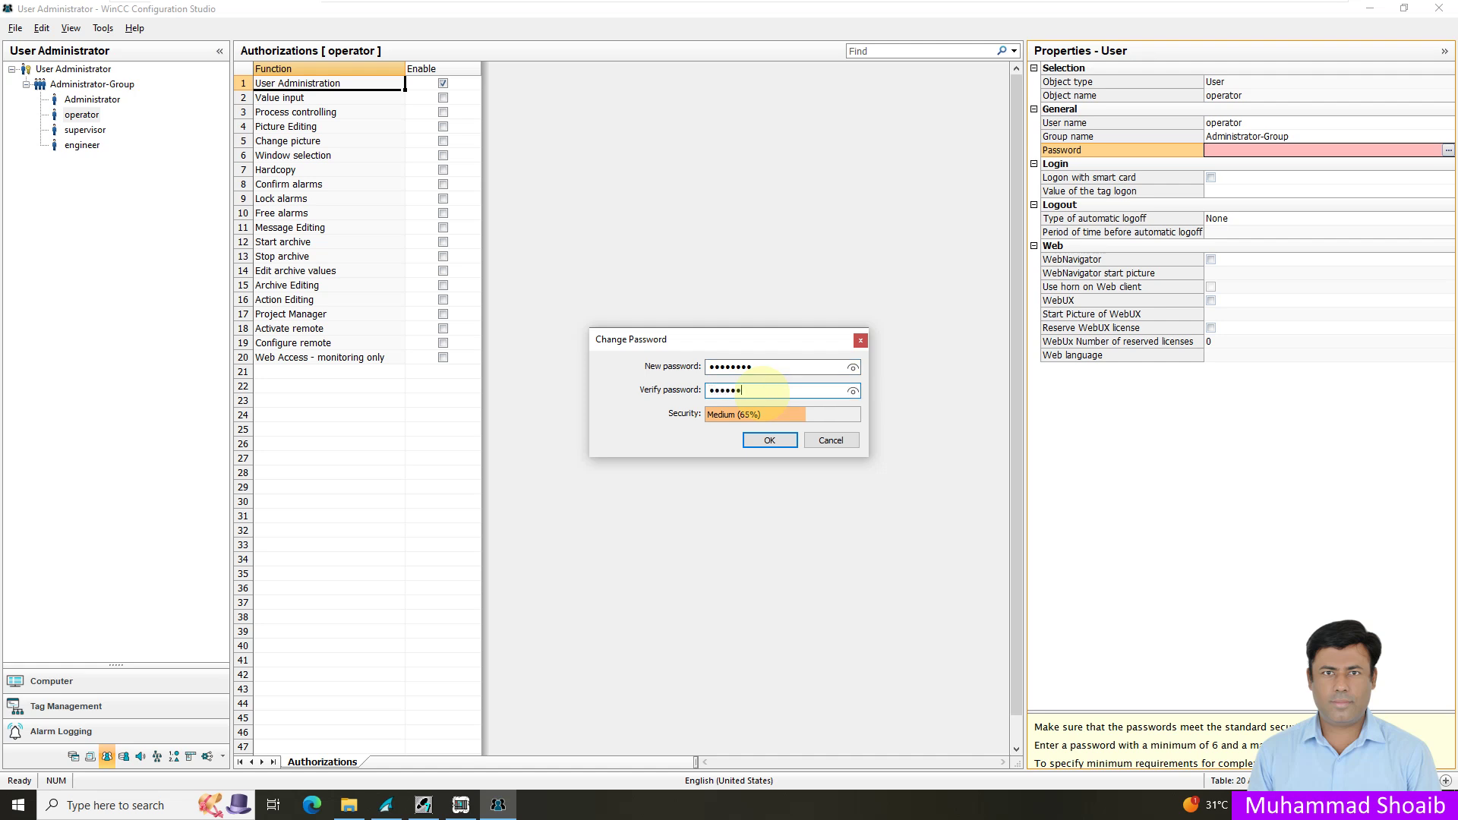
click(769, 440)
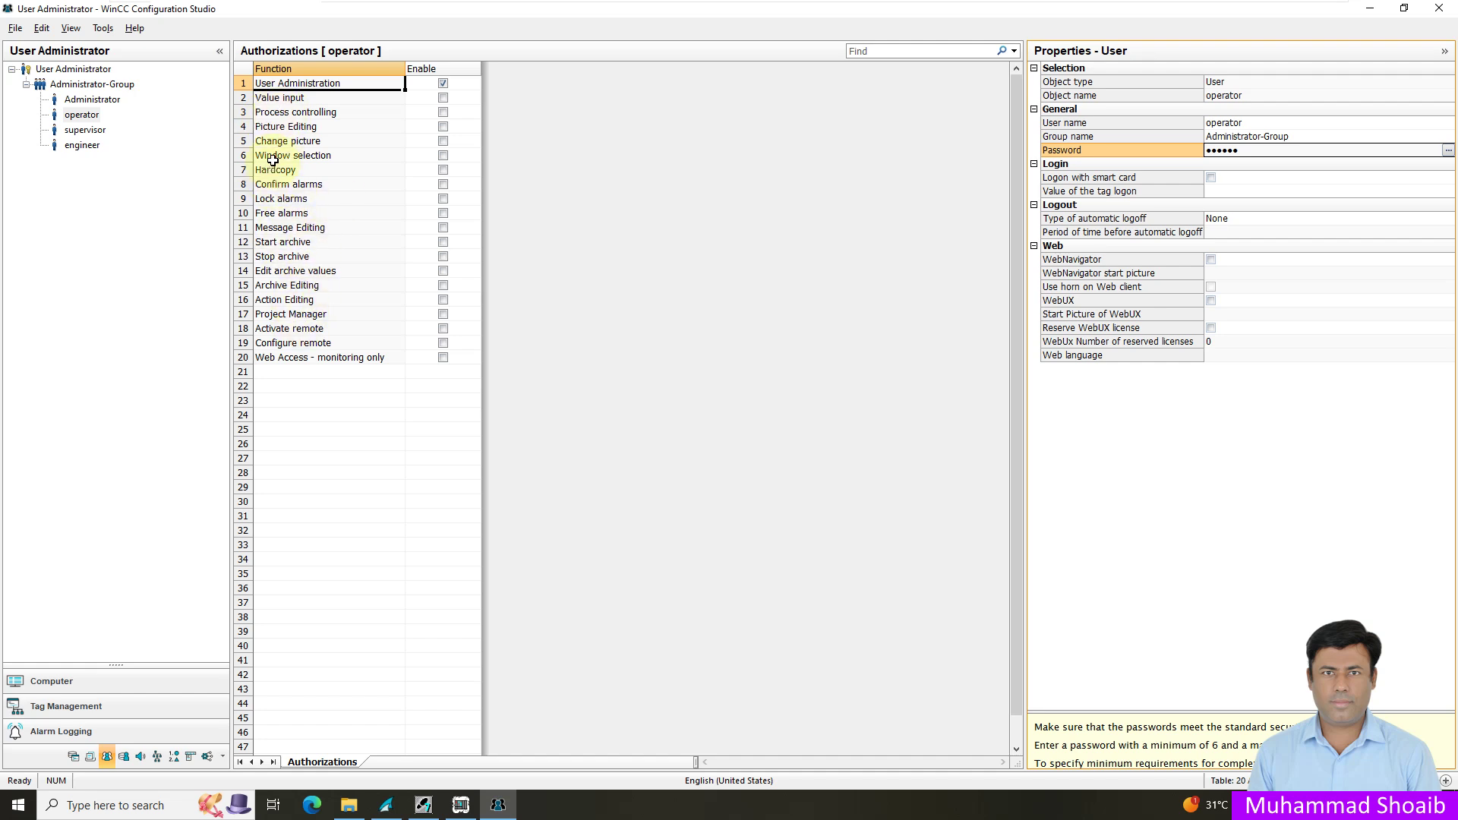
Step: Enable the Change picture authorization for operator
click(444, 143)
click(444, 142)
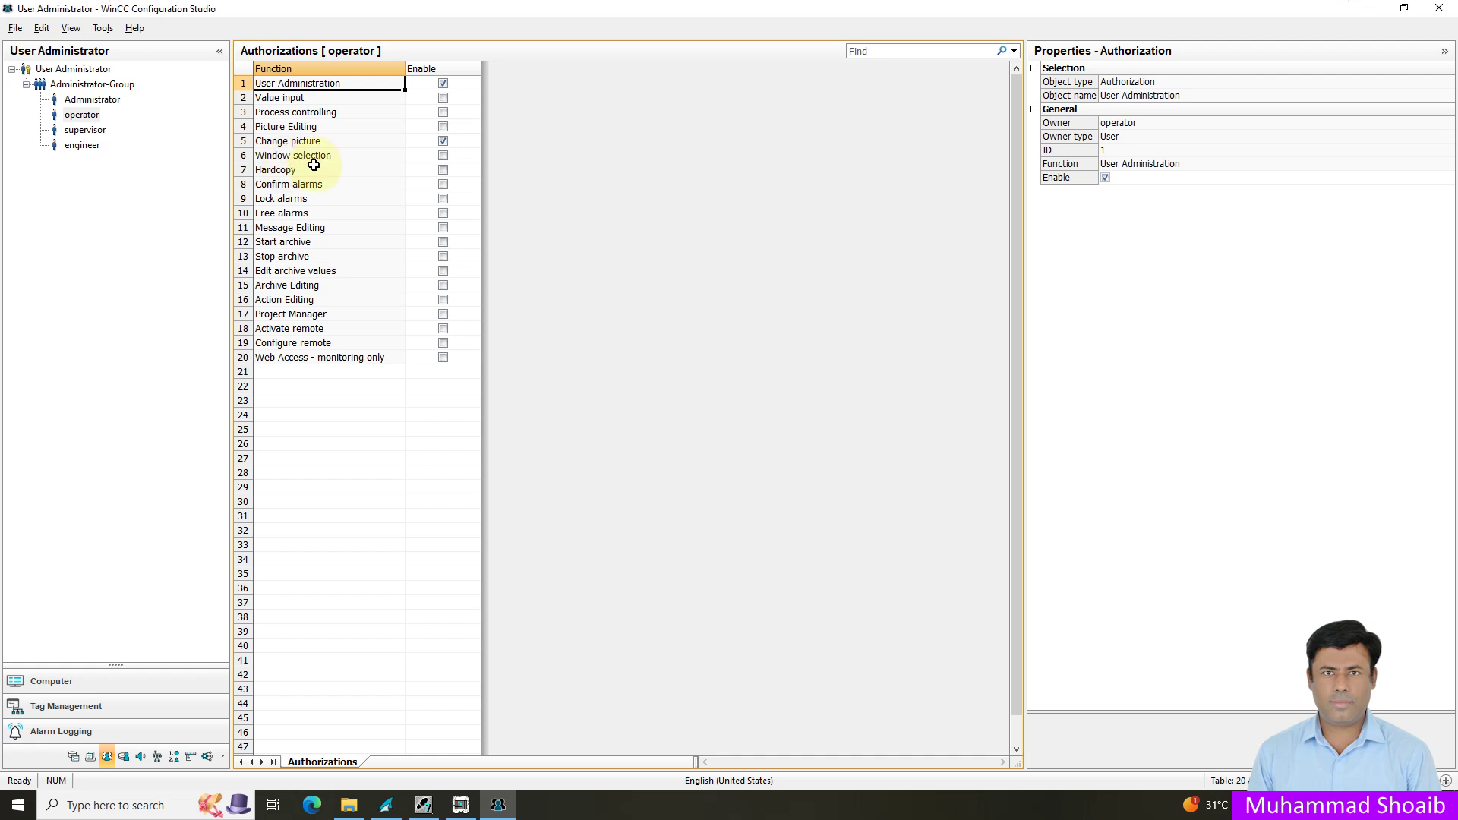
click(85, 131)
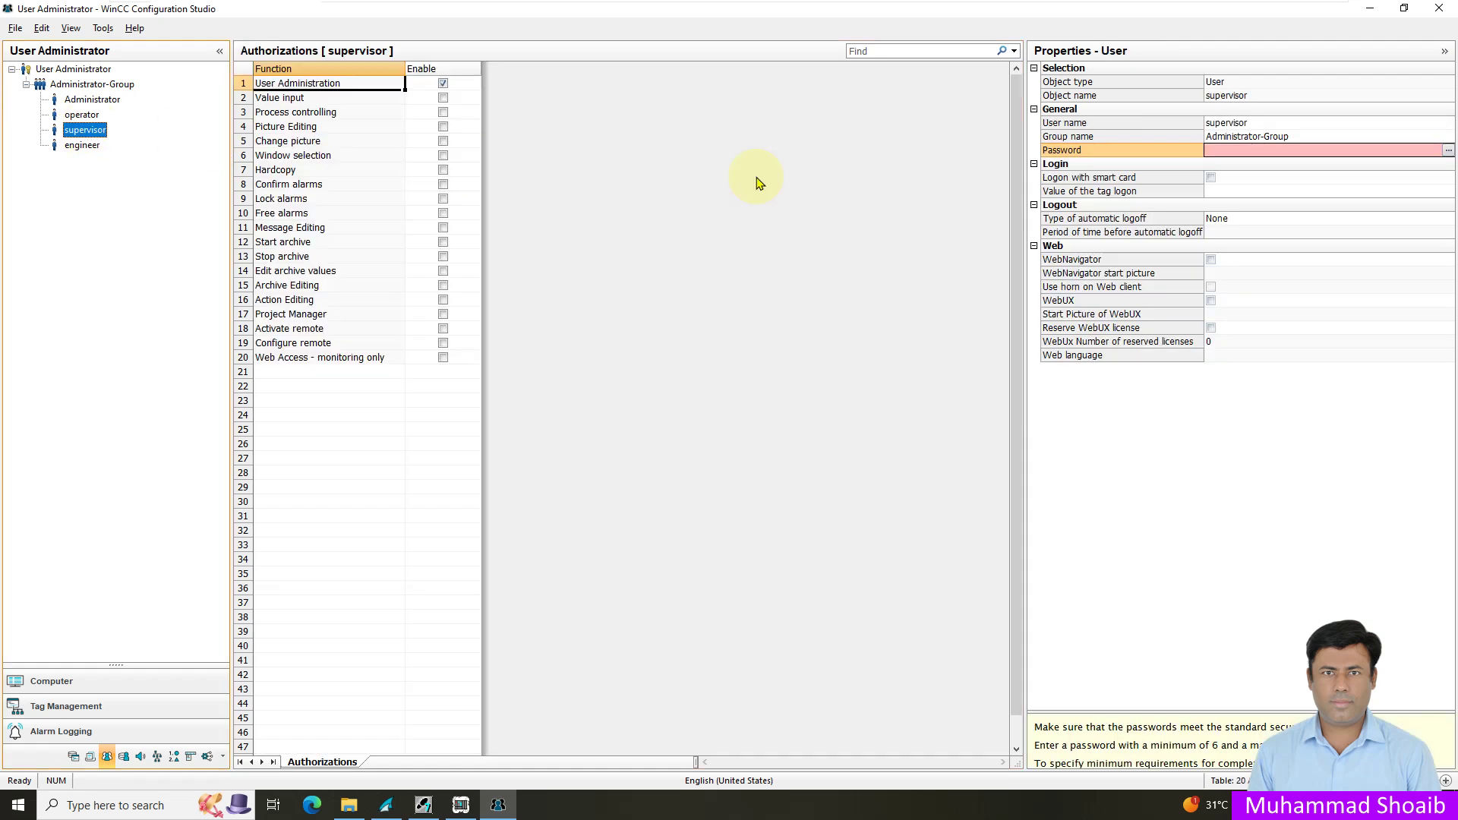
Step: Set and confirm a new password for the supervisor user
click(1450, 151)
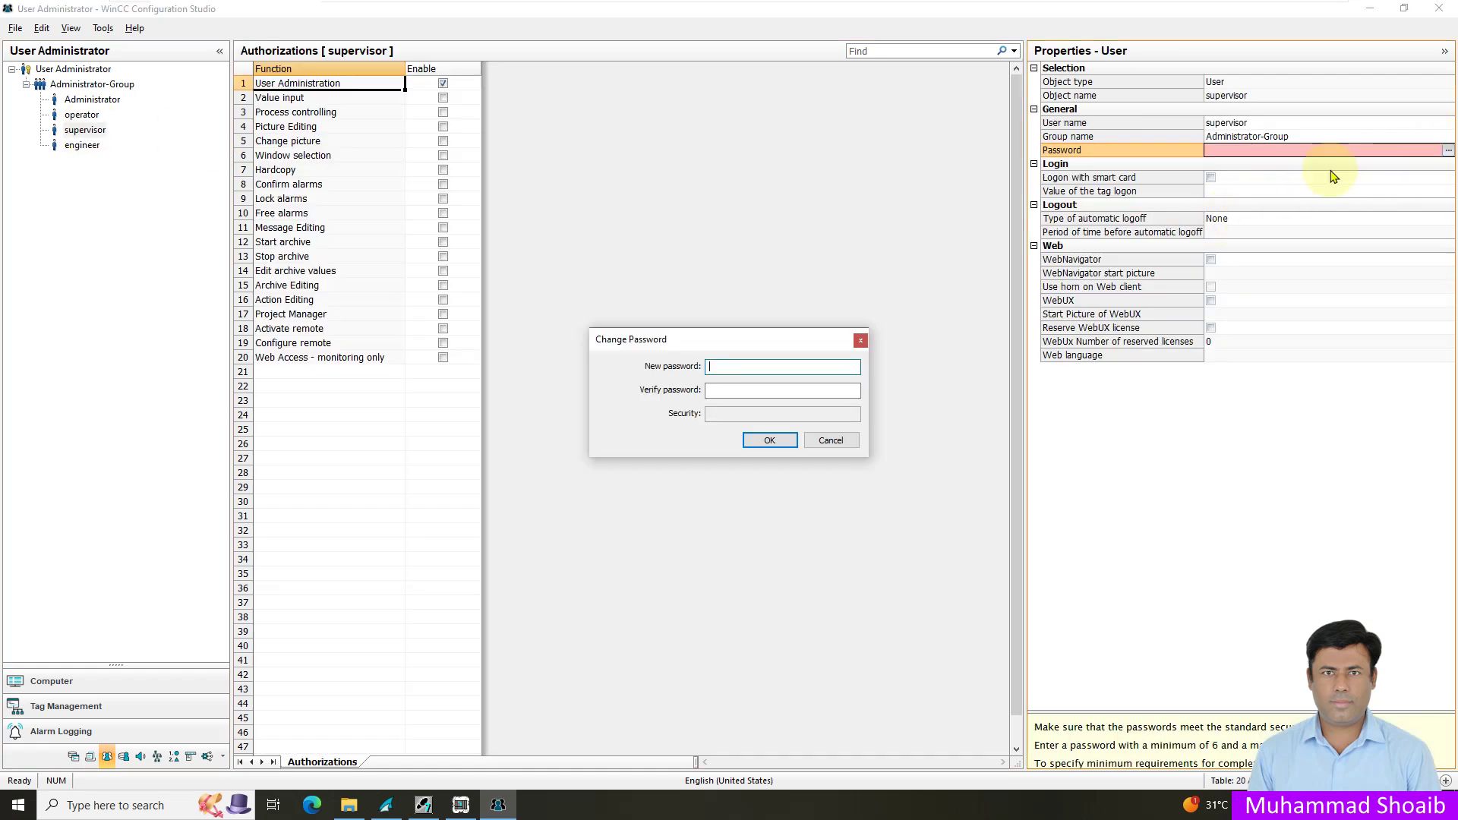
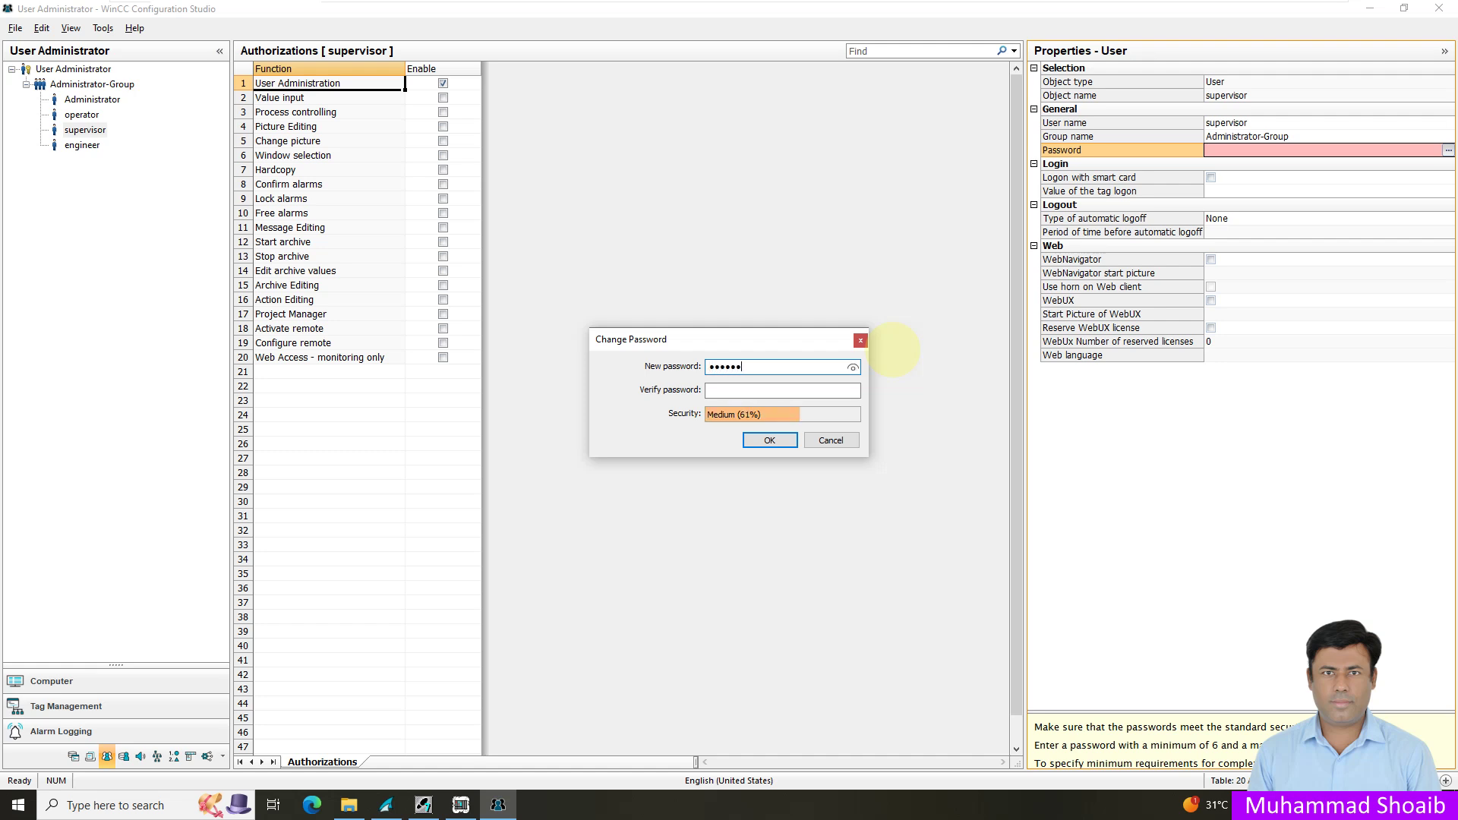
click(822, 392)
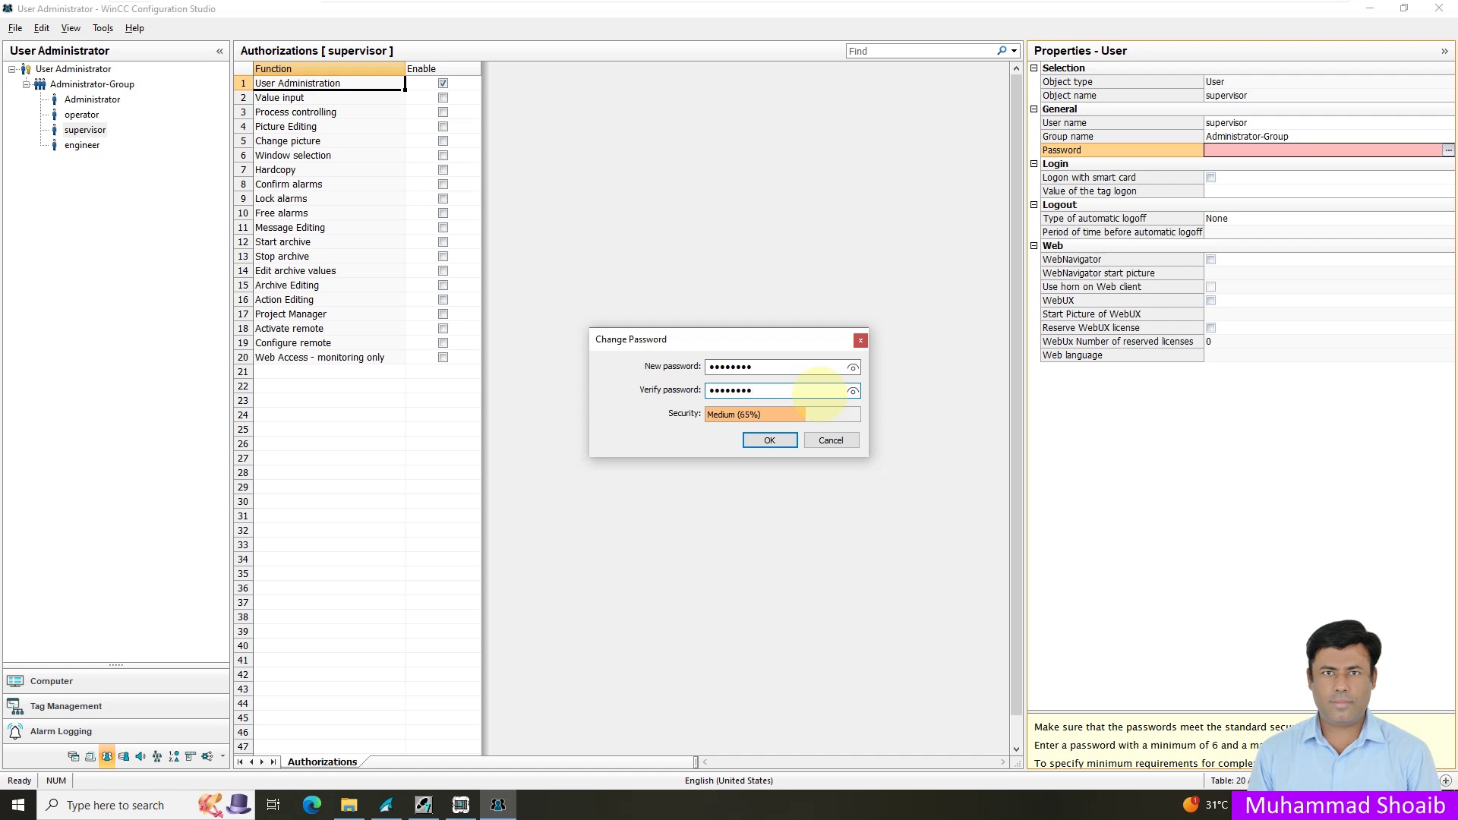
click(769, 443)
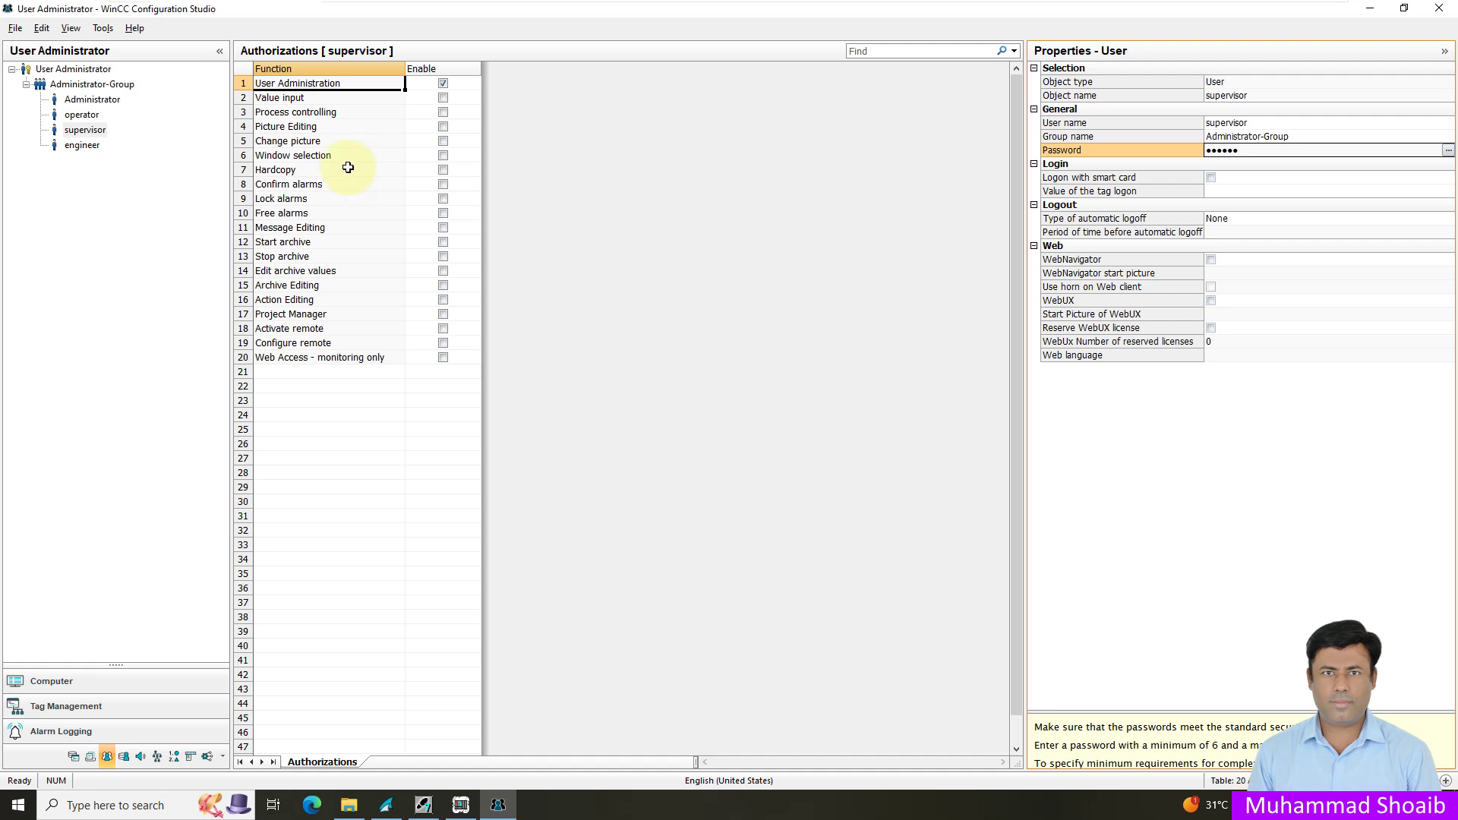
Step: Enable the Value input authorization for supervisor
click(312, 99)
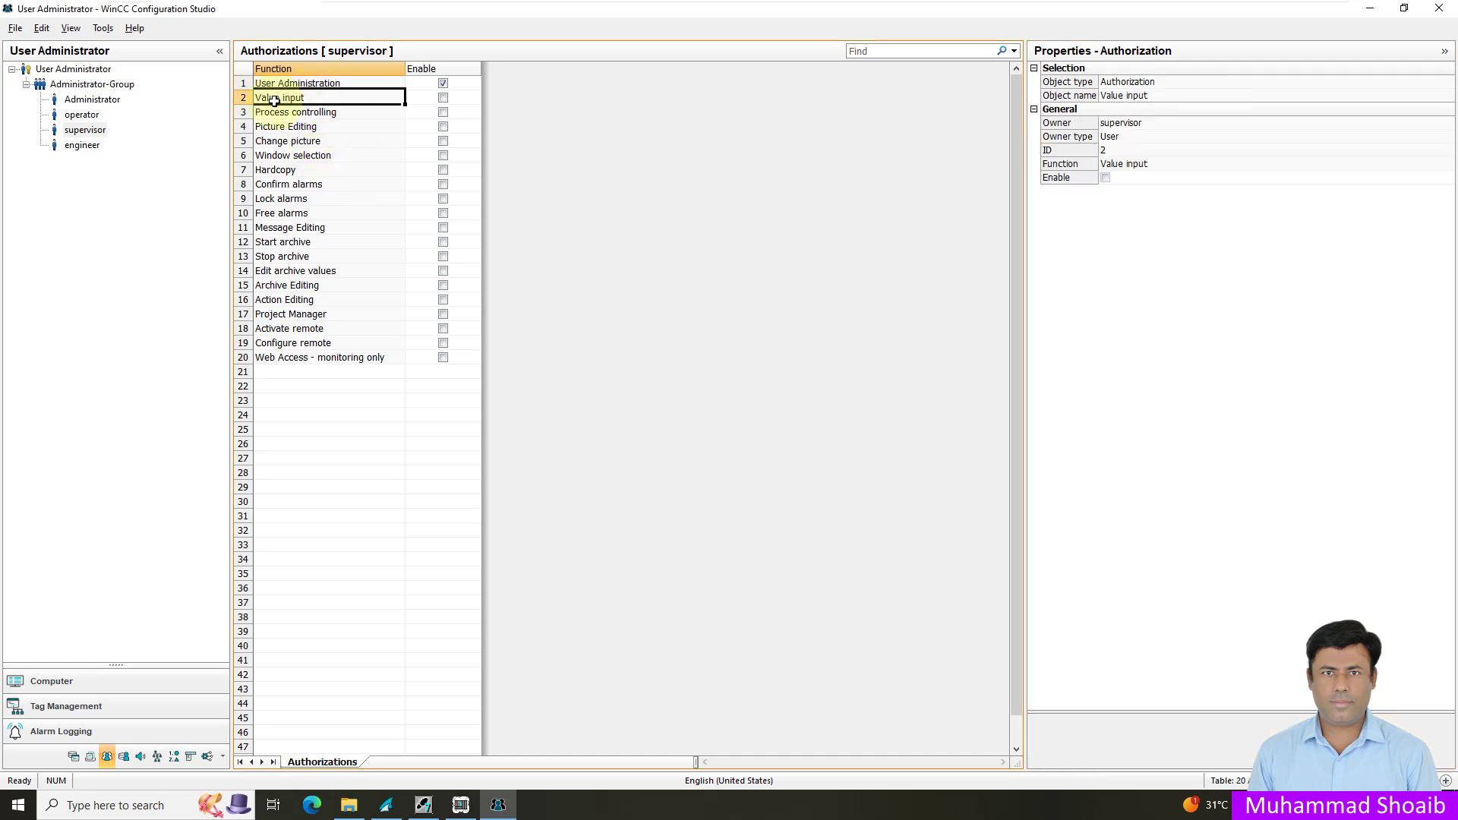
click(442, 97)
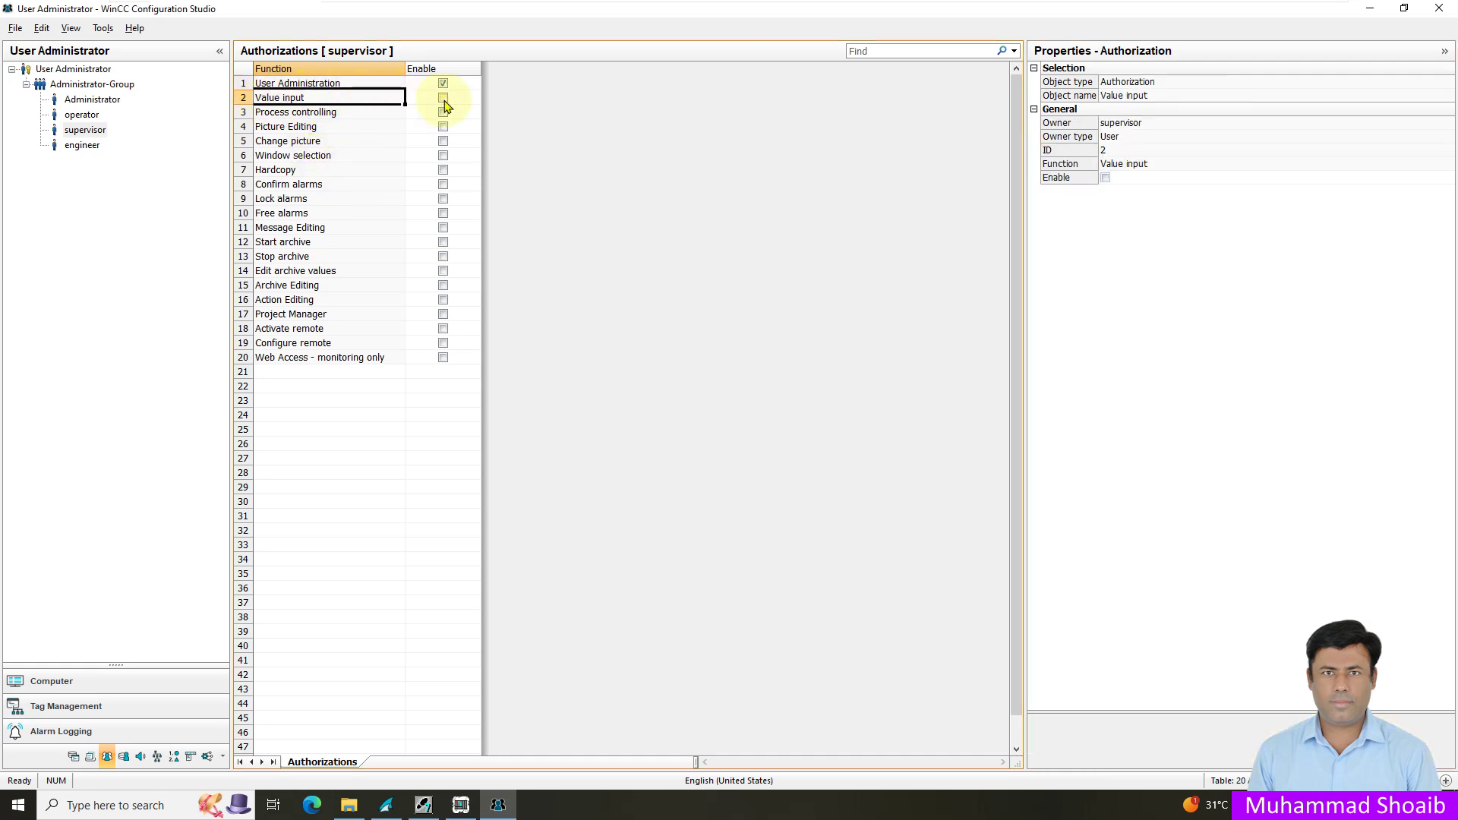
click(80, 146)
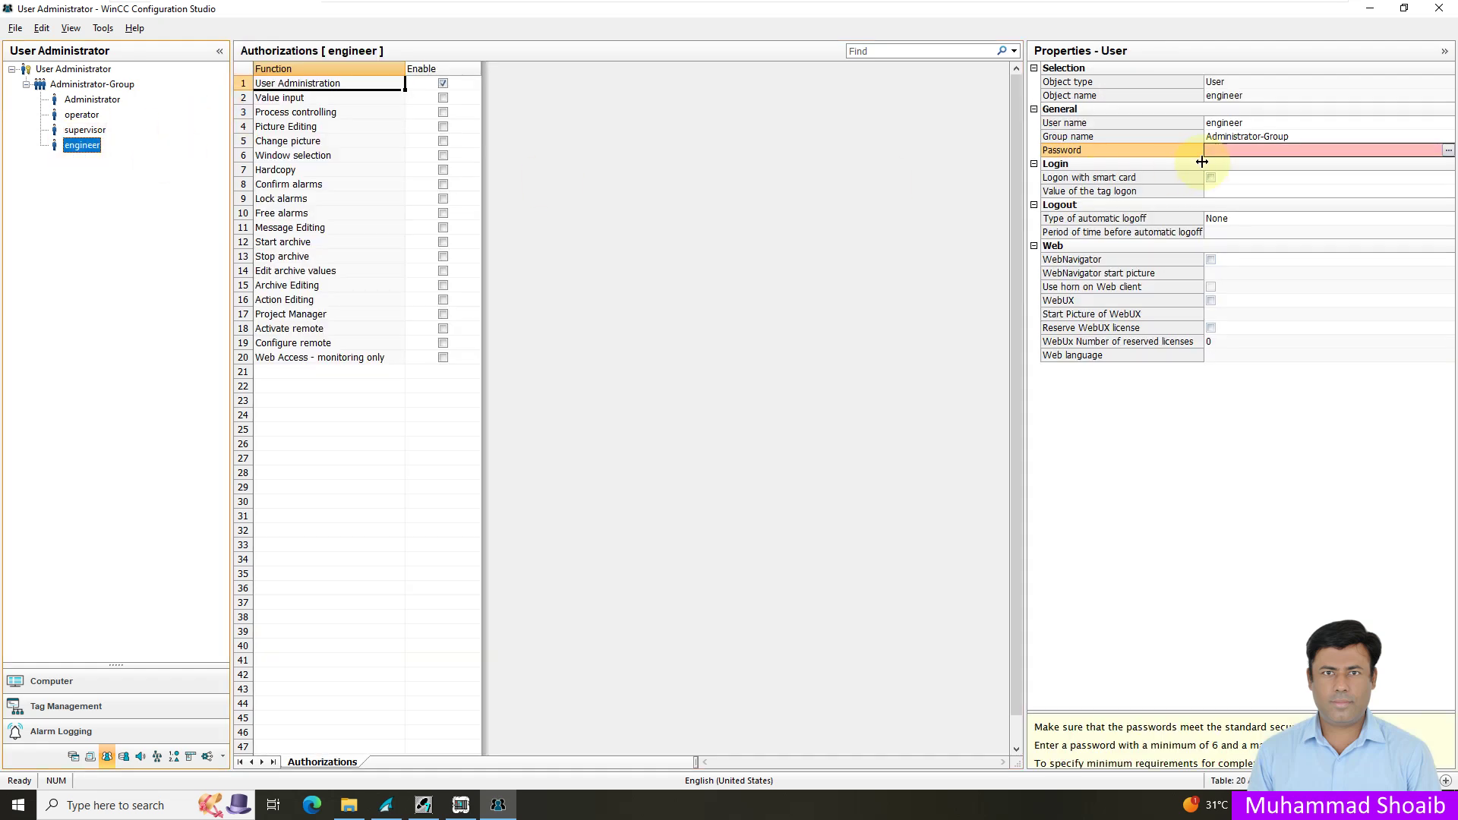
Step: Set and confirm a new password for the engineer user
click(1449, 150)
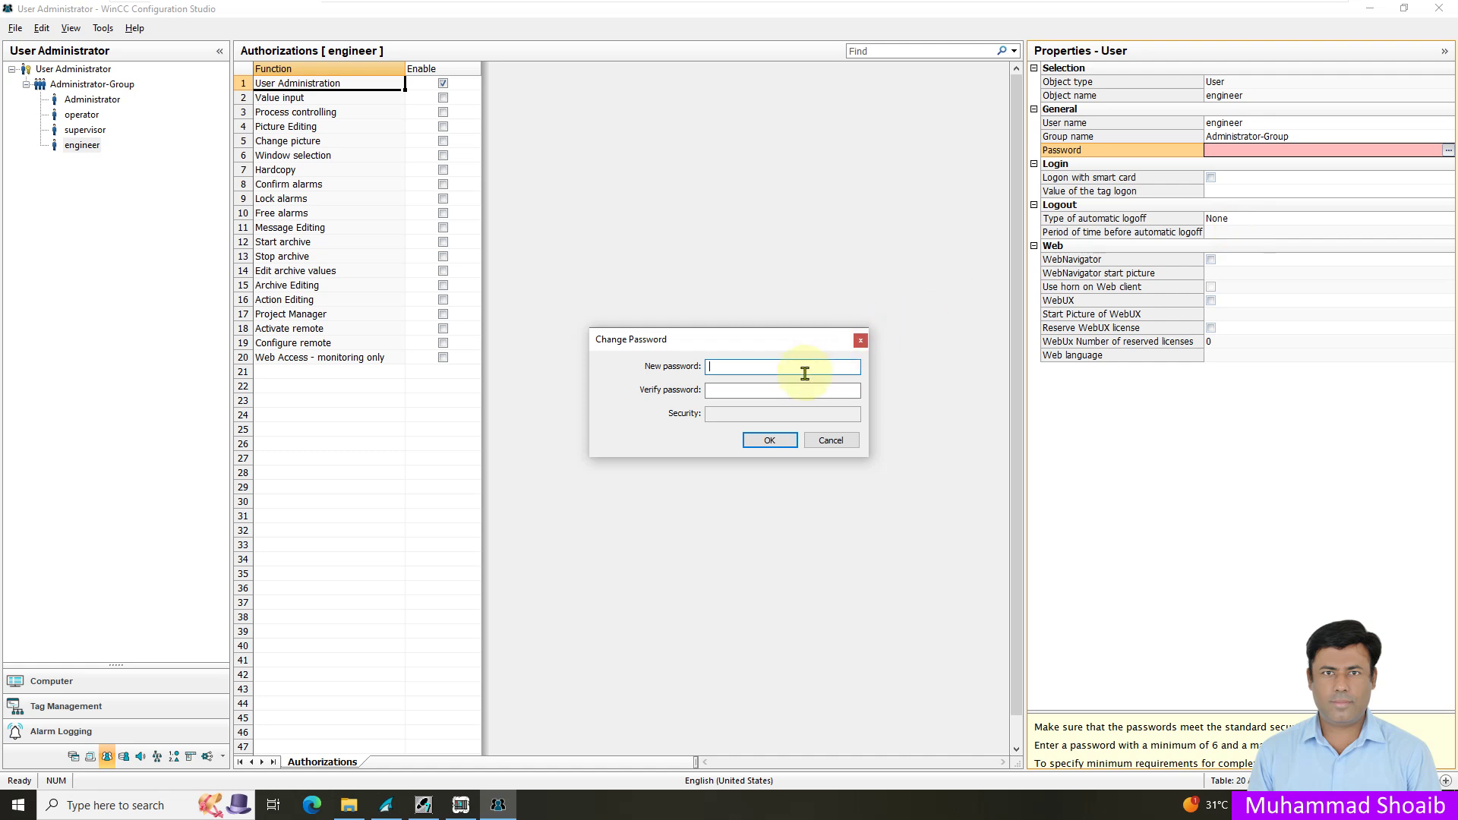
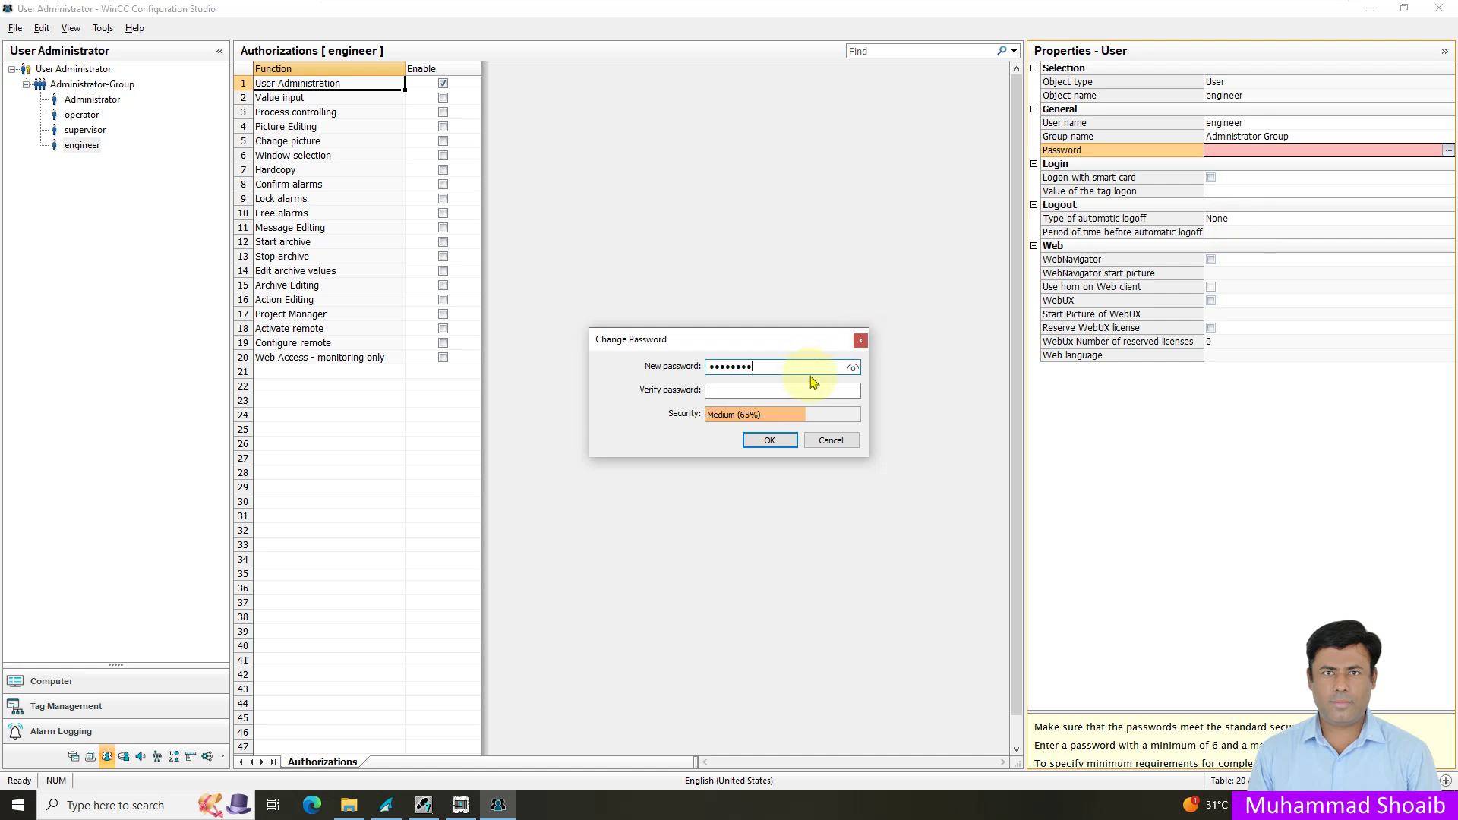
click(802, 390)
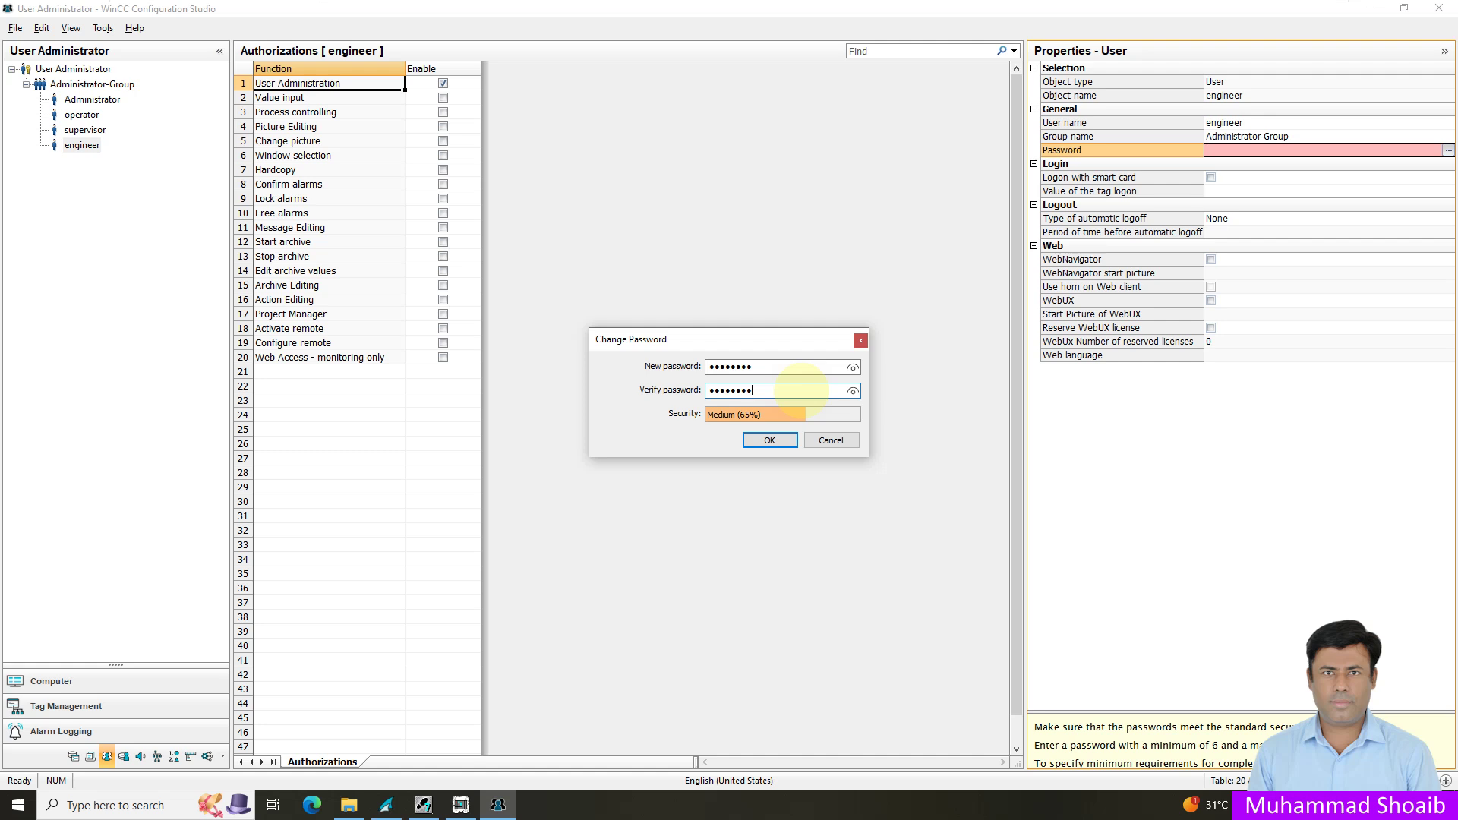
click(767, 441)
Step: Enable Project Manager for engineer, then review engineer, supervisor and operator authorizations
click(273, 315)
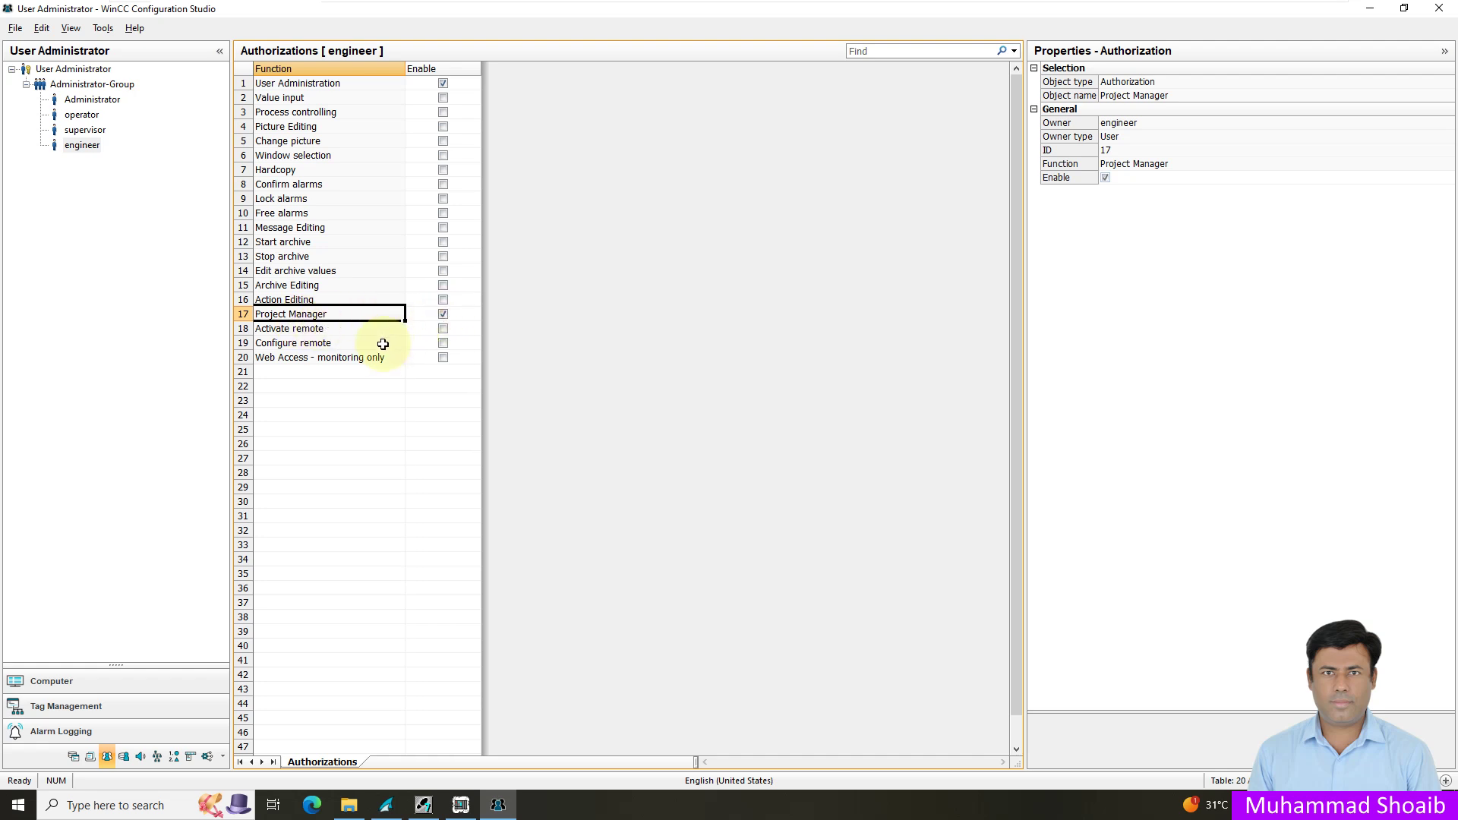
click(91, 148)
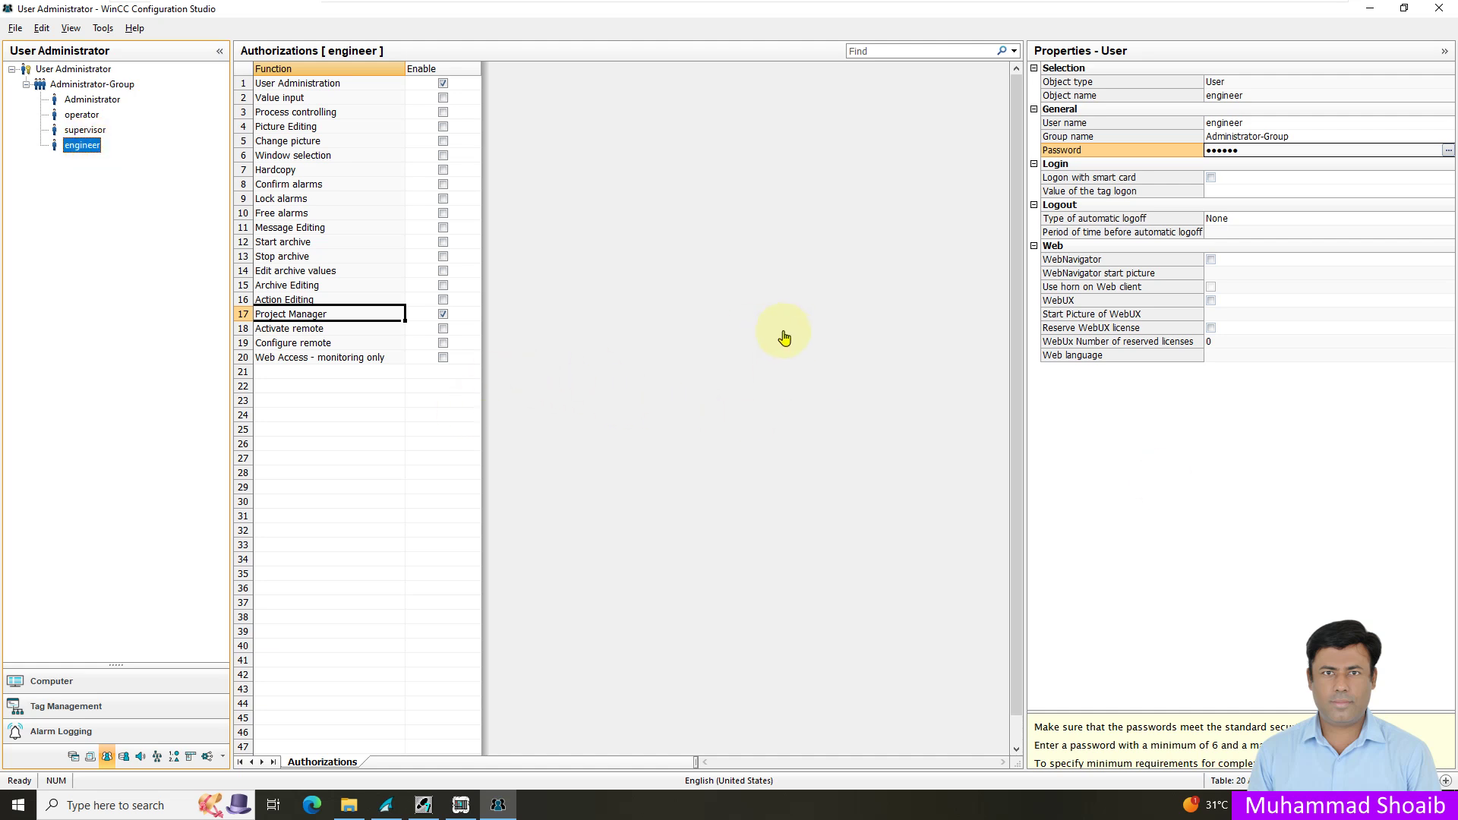
click(85, 130)
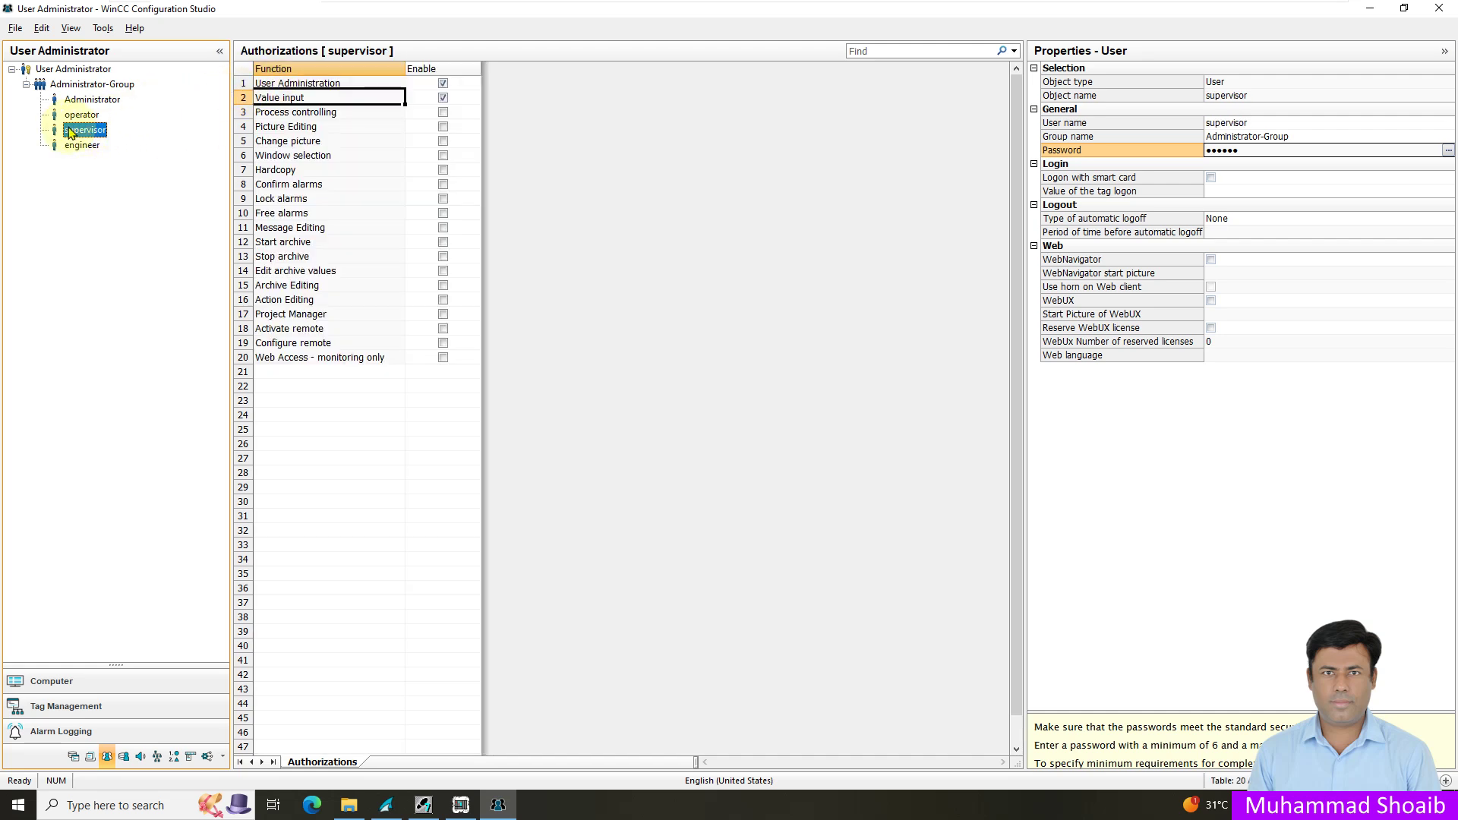
click(79, 114)
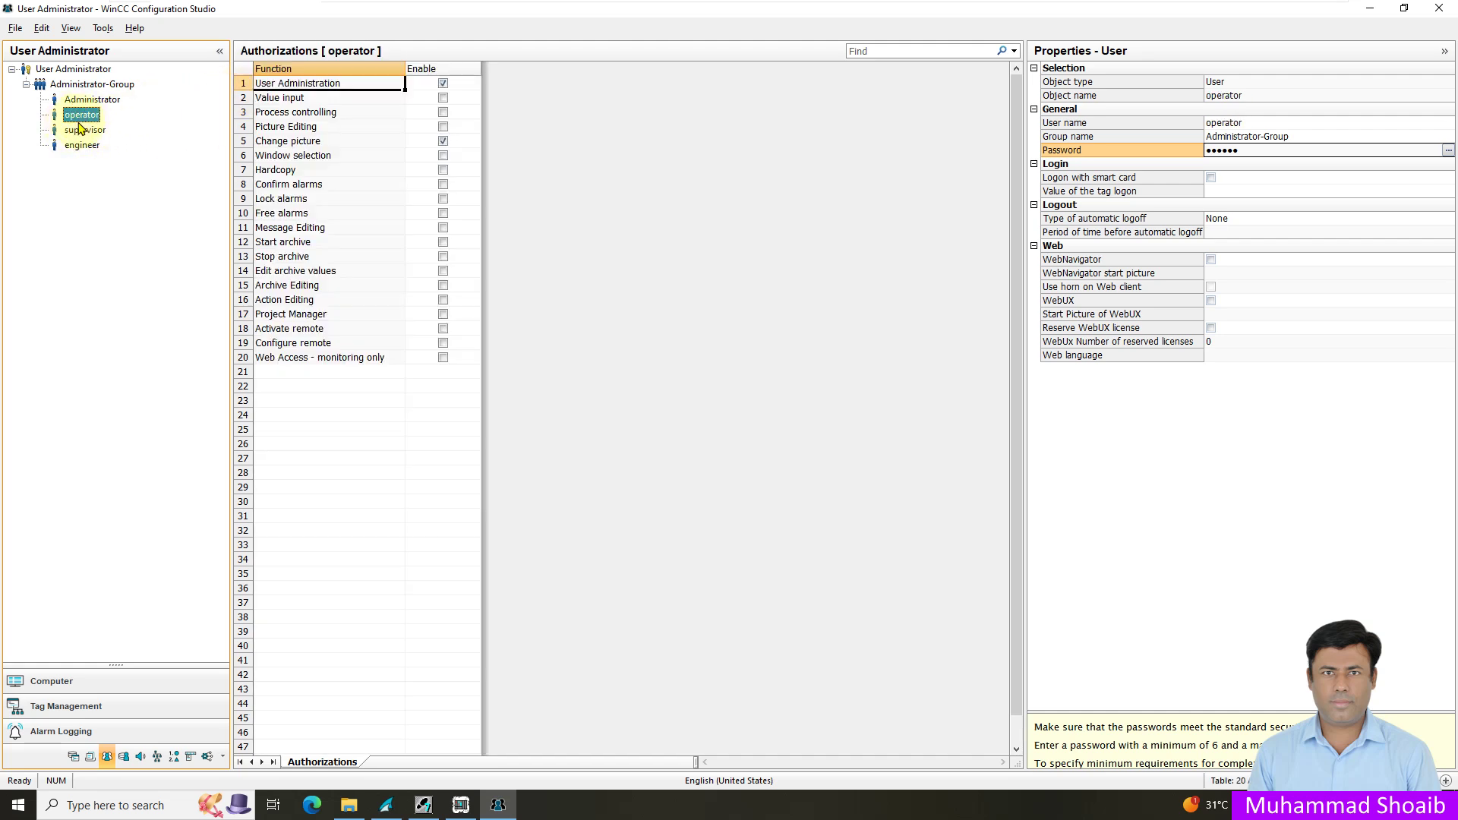
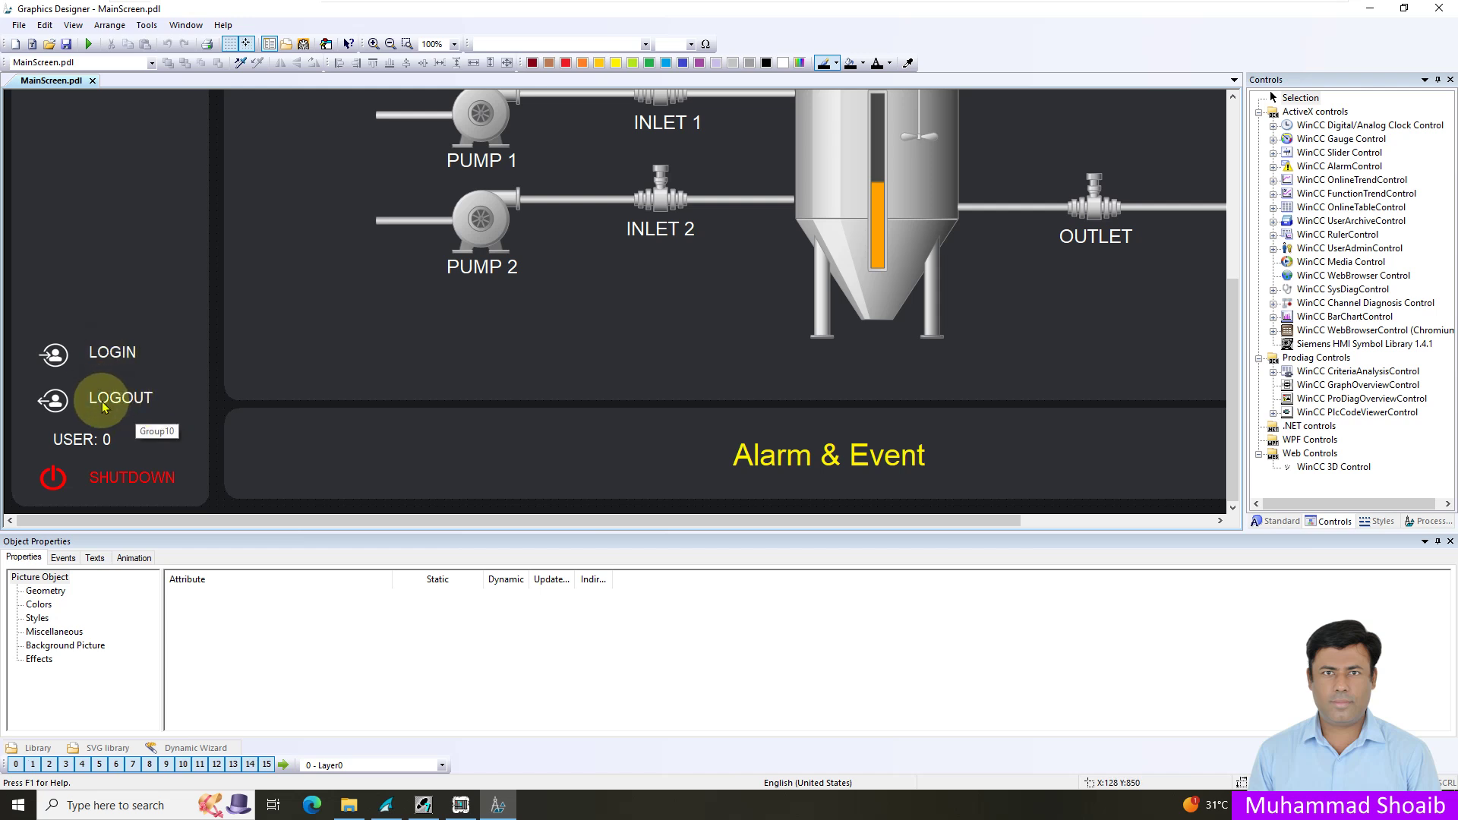
Step: Create a new C-Action on the LOGIN group's Mouse Click event
click(104, 354)
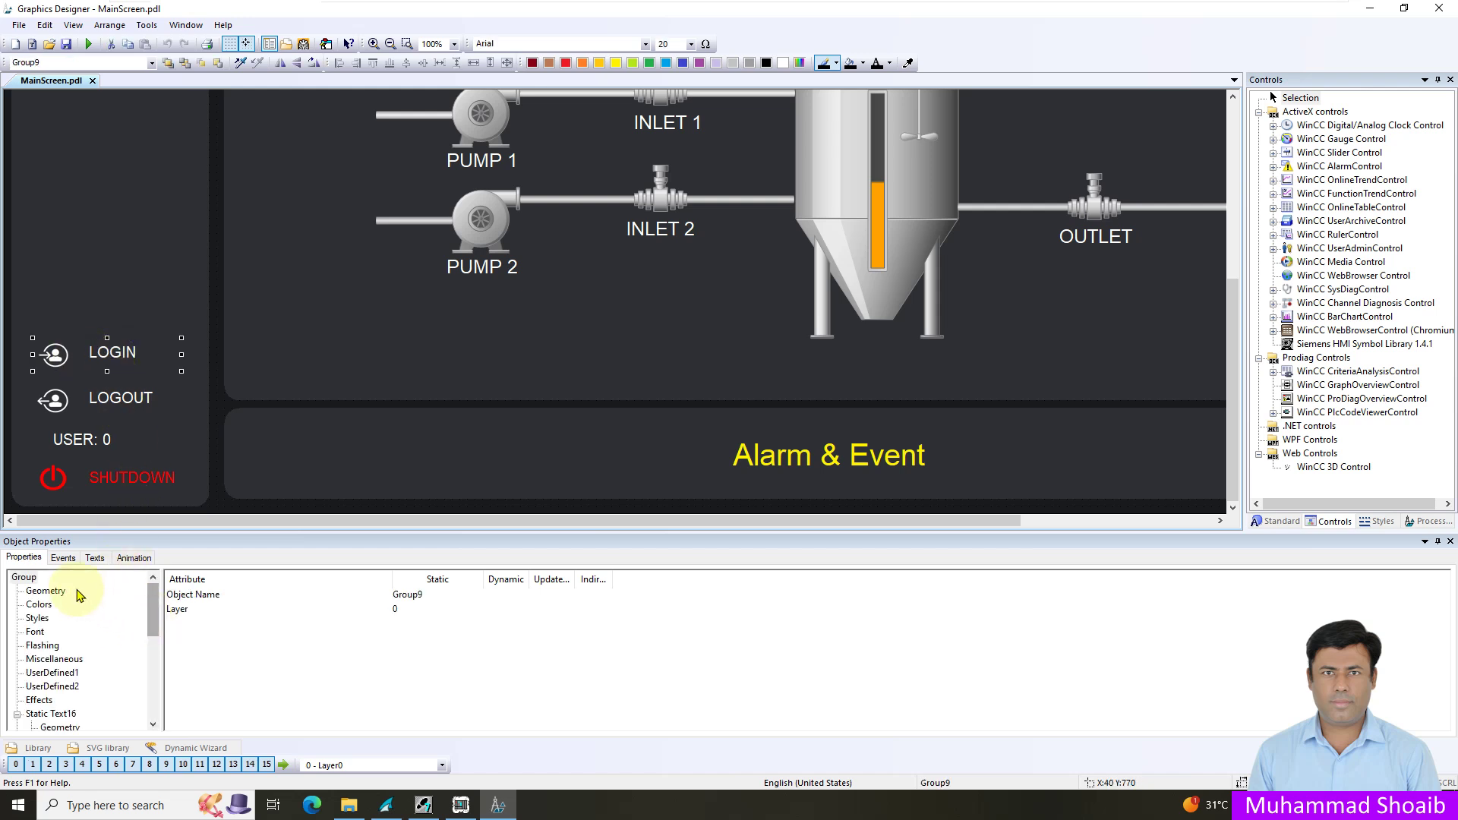
click(63, 559)
click(39, 591)
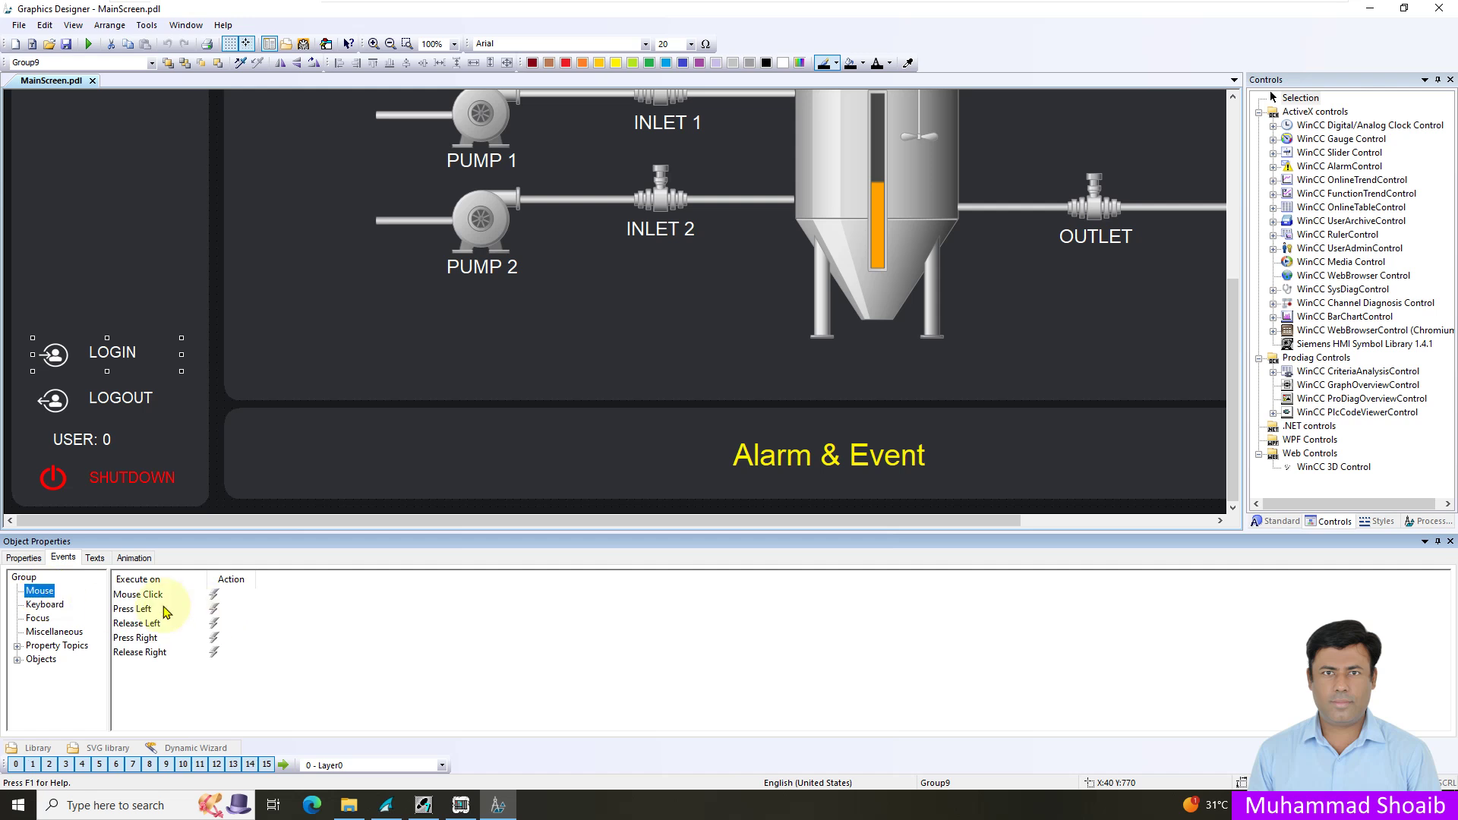
click(214, 597)
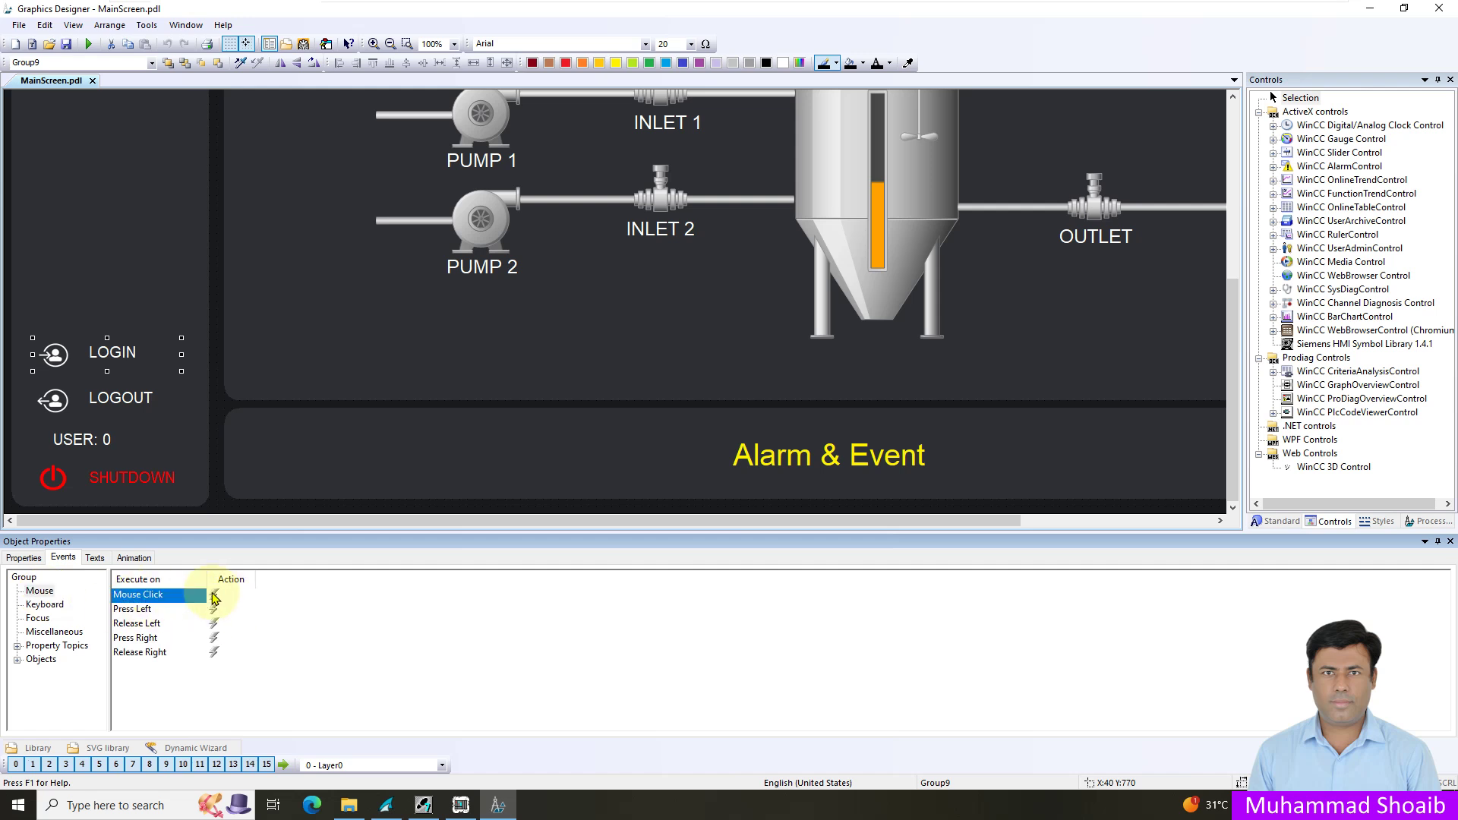
right_click(214, 597)
click(259, 604)
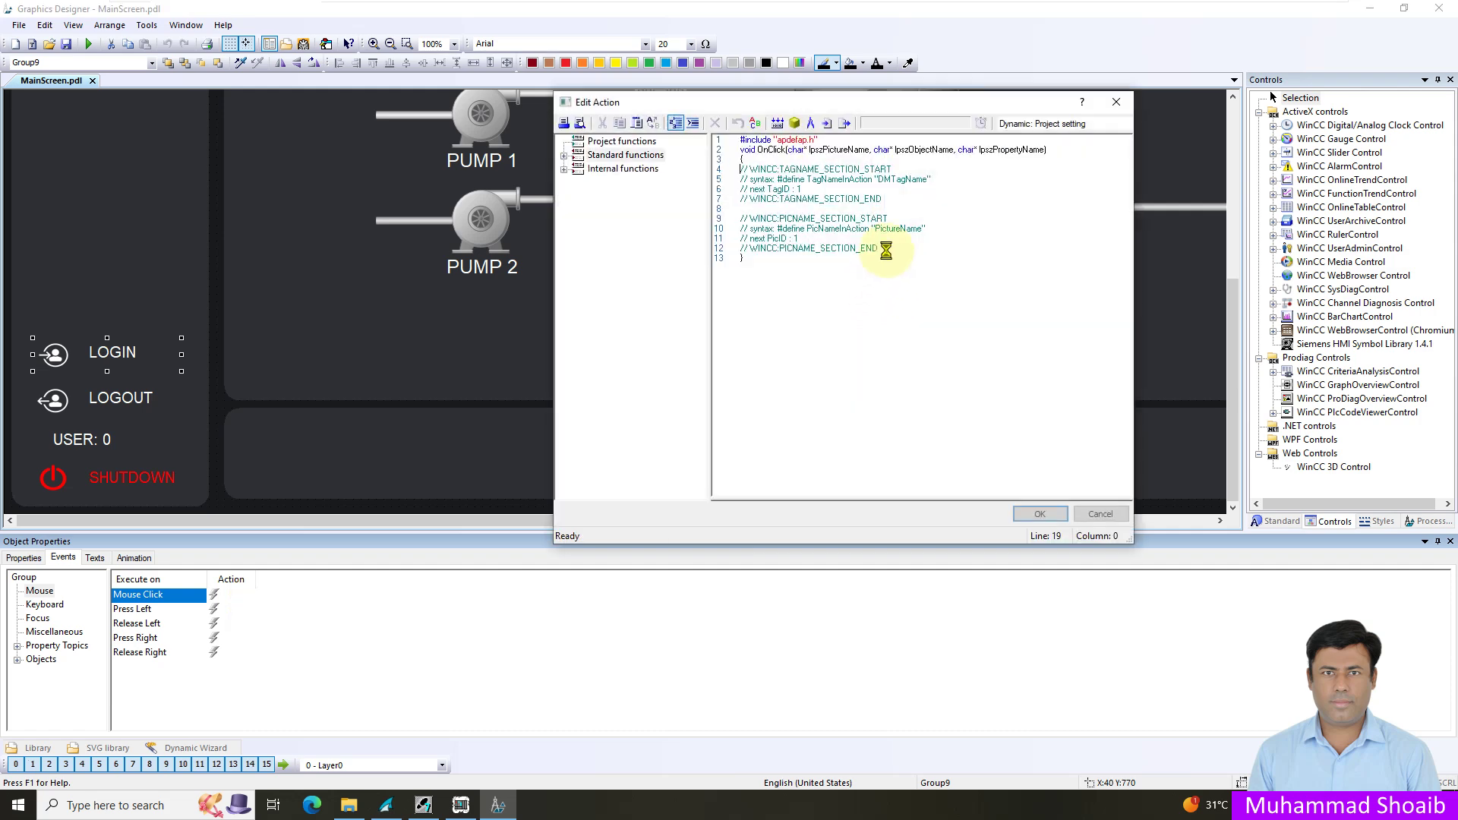
Step: Replace the template with the PWRTLogin code, compile it with zero errors, and save
drag(886, 249, 742, 170)
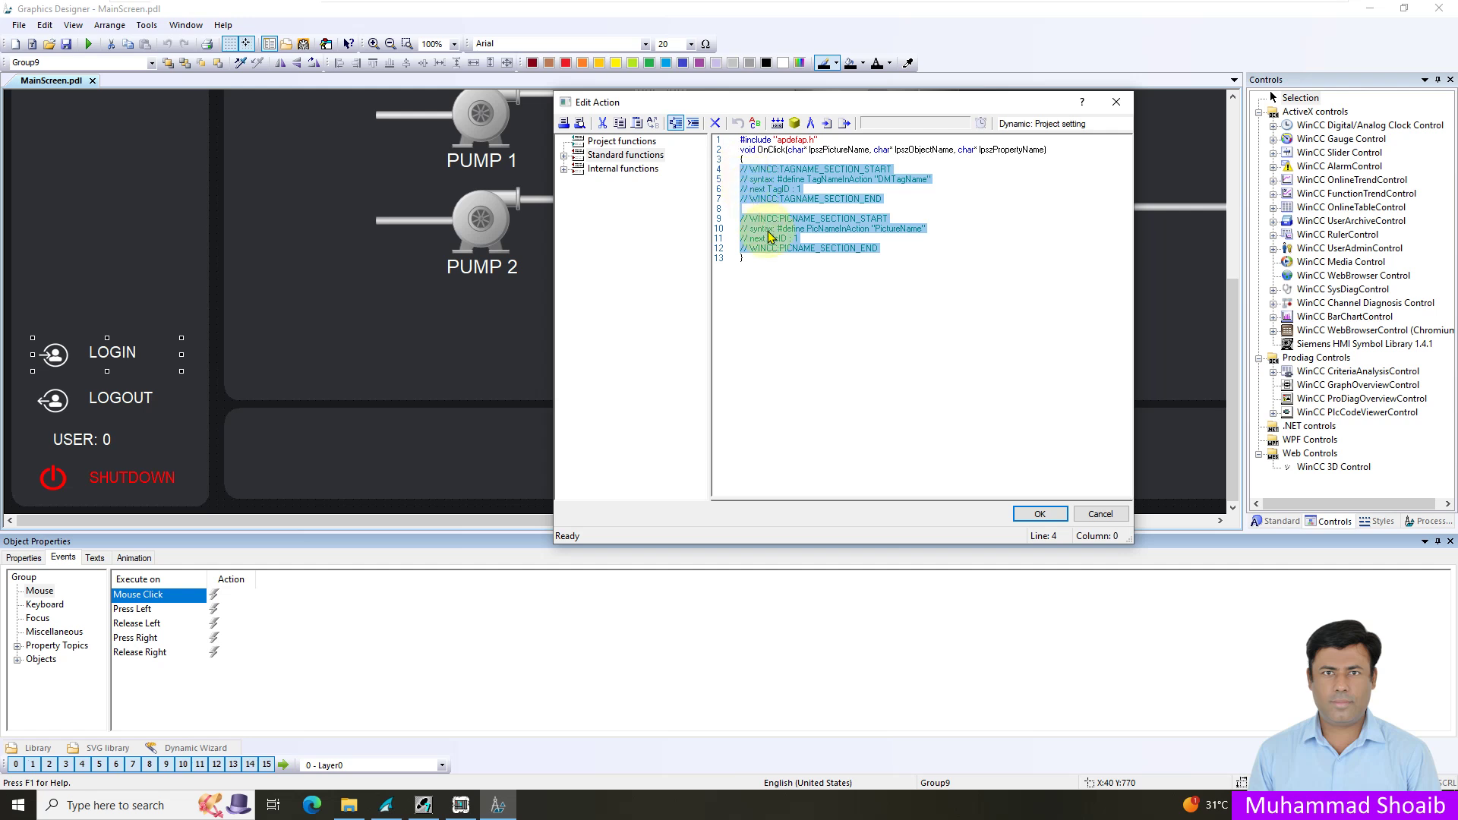
key(Delete)
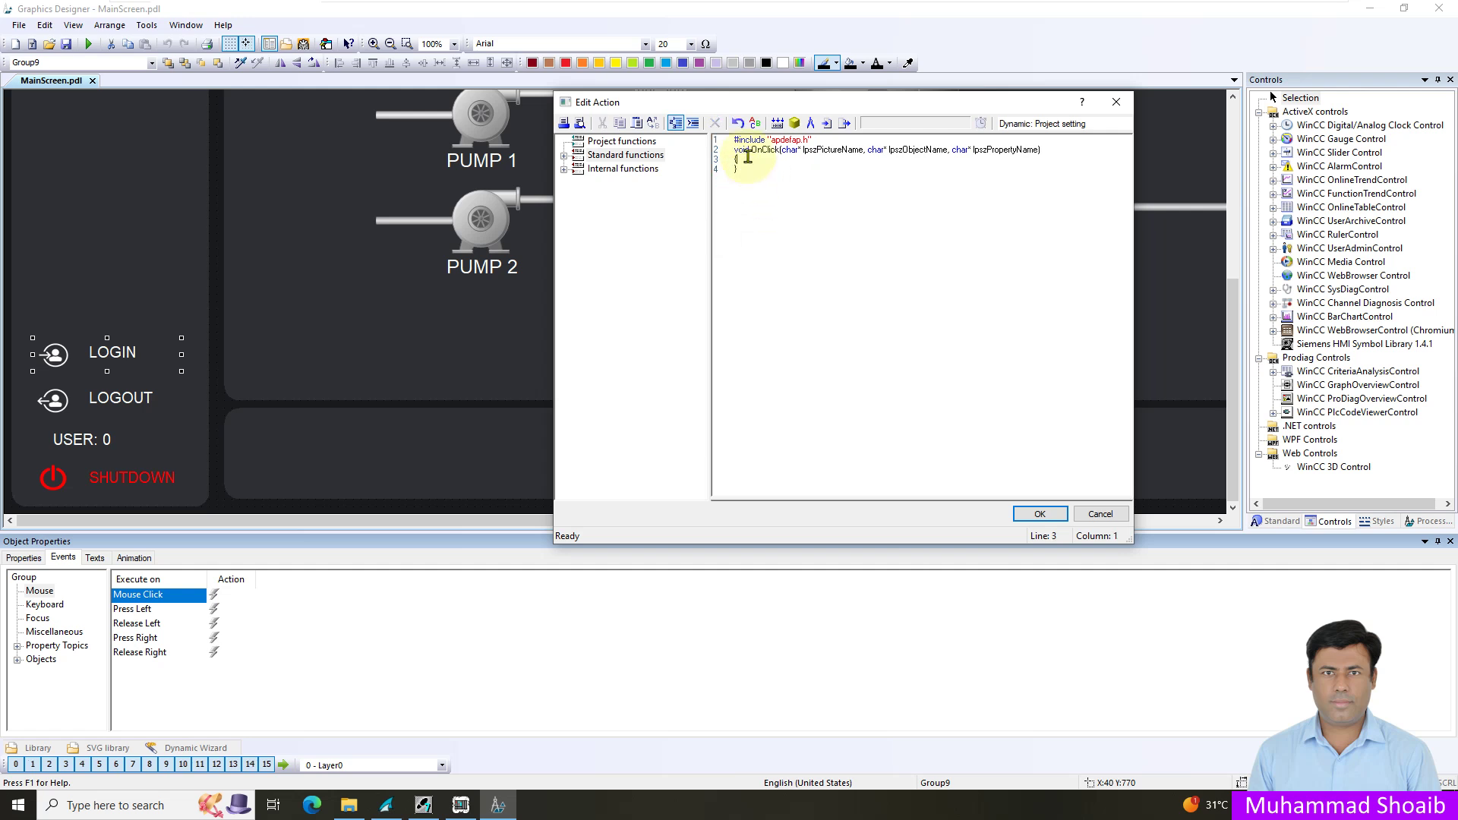
key(Down)
text(#pragma code("useadmin.dll") #include "PWRT_api.h" #pragma code() PWRTLogin('C');)
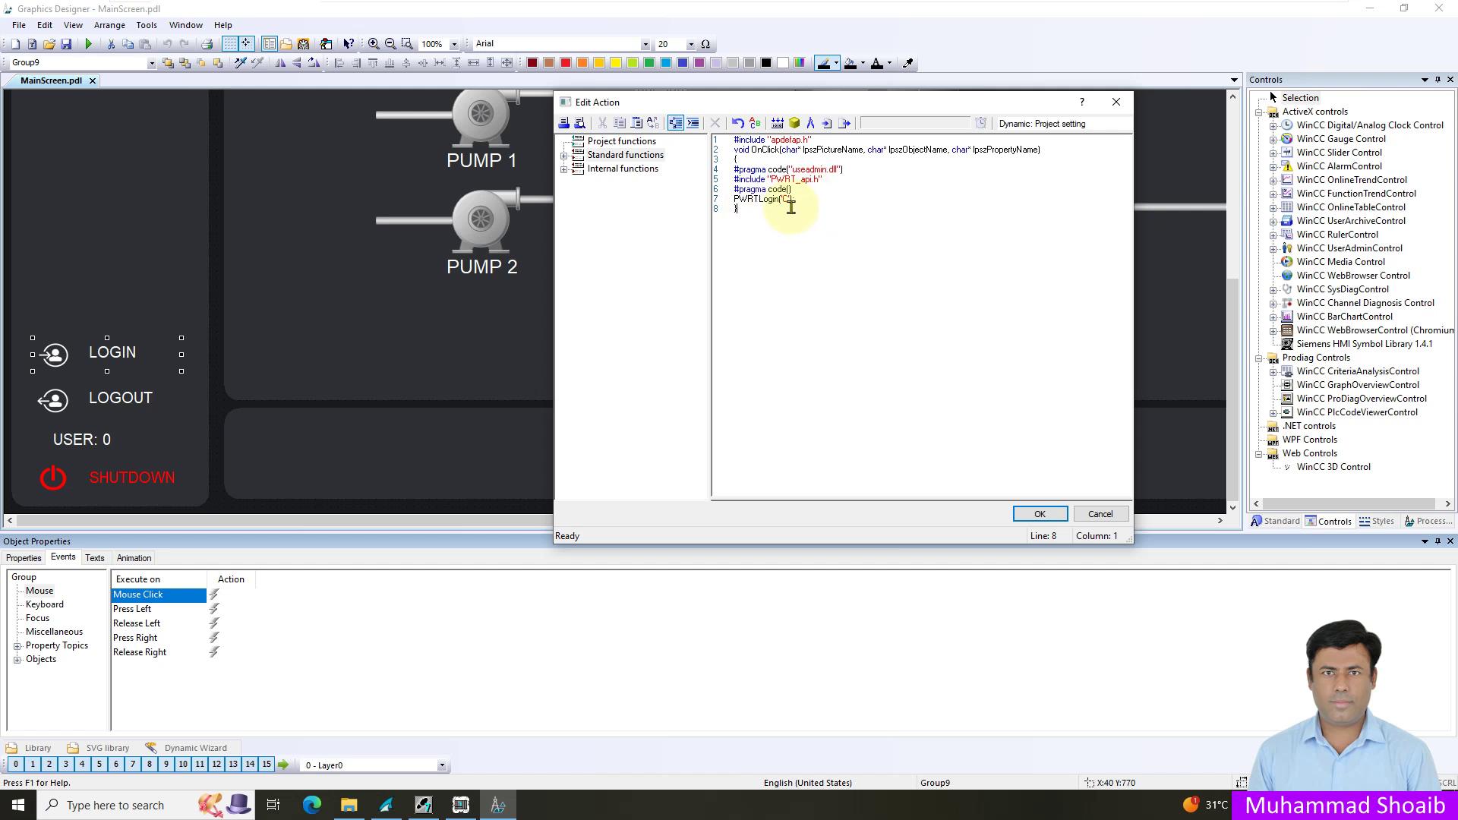
drag(800, 200, 736, 202)
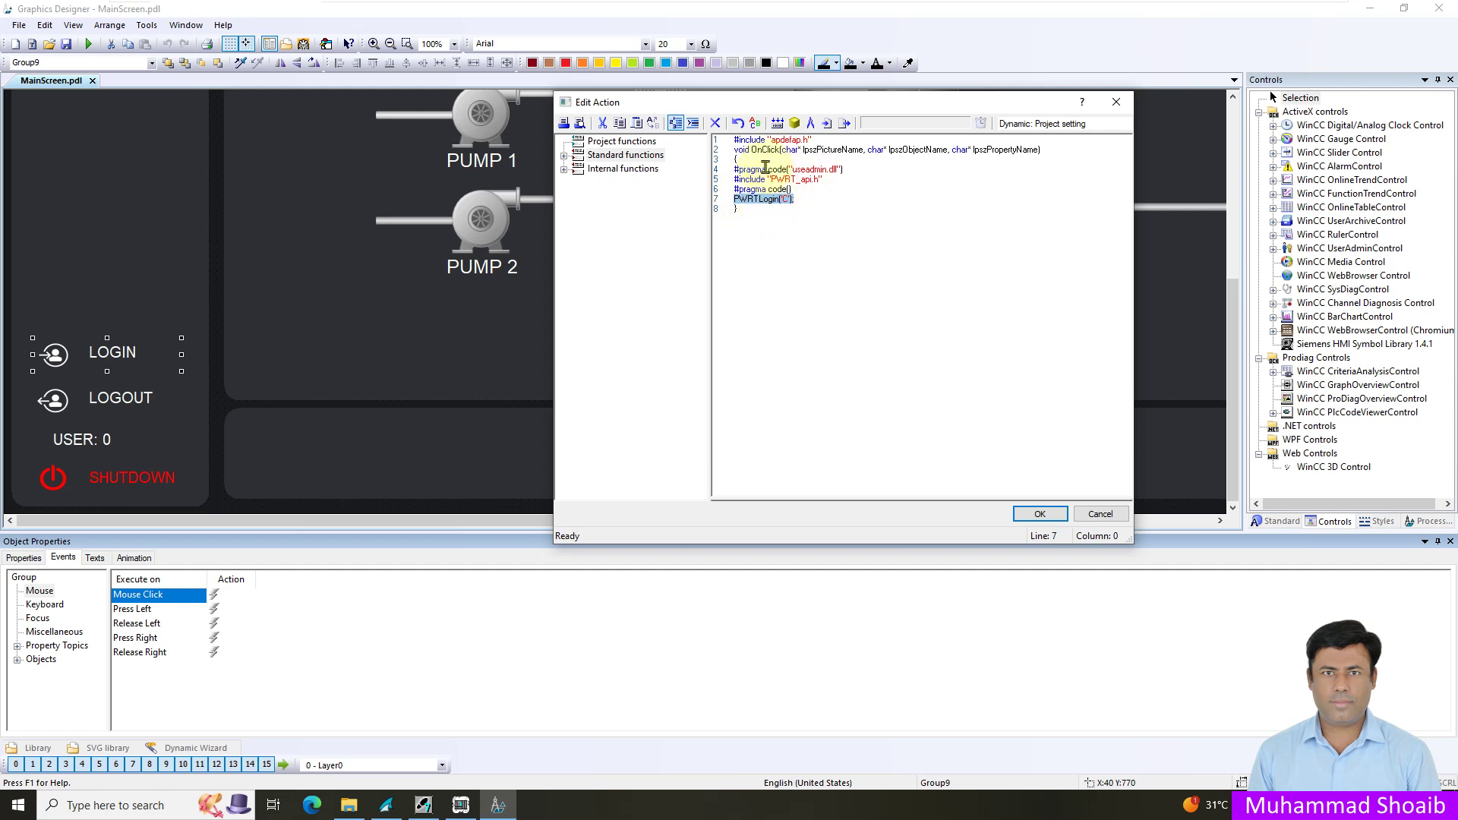
click(830, 206)
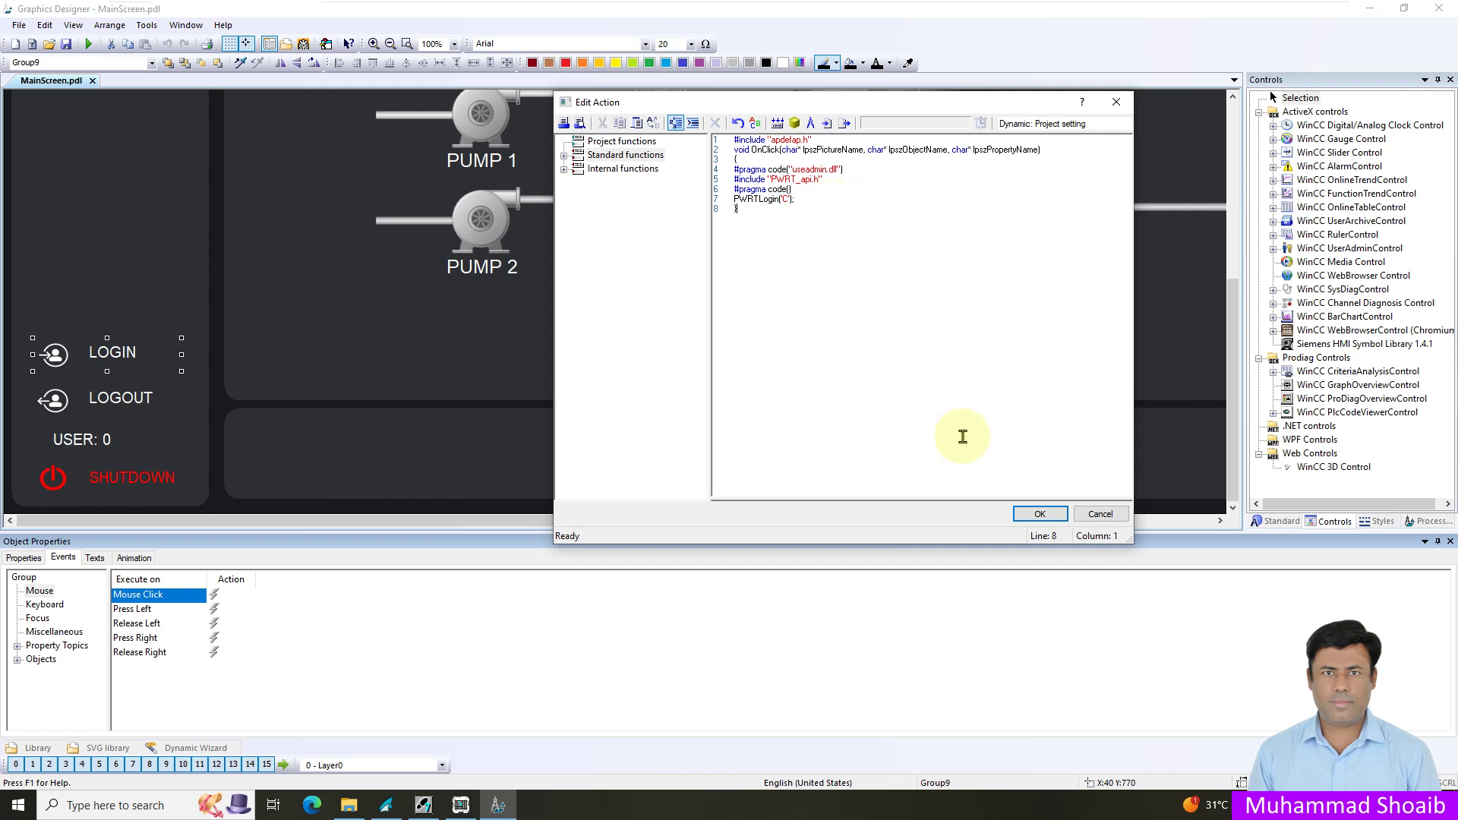
click(778, 124)
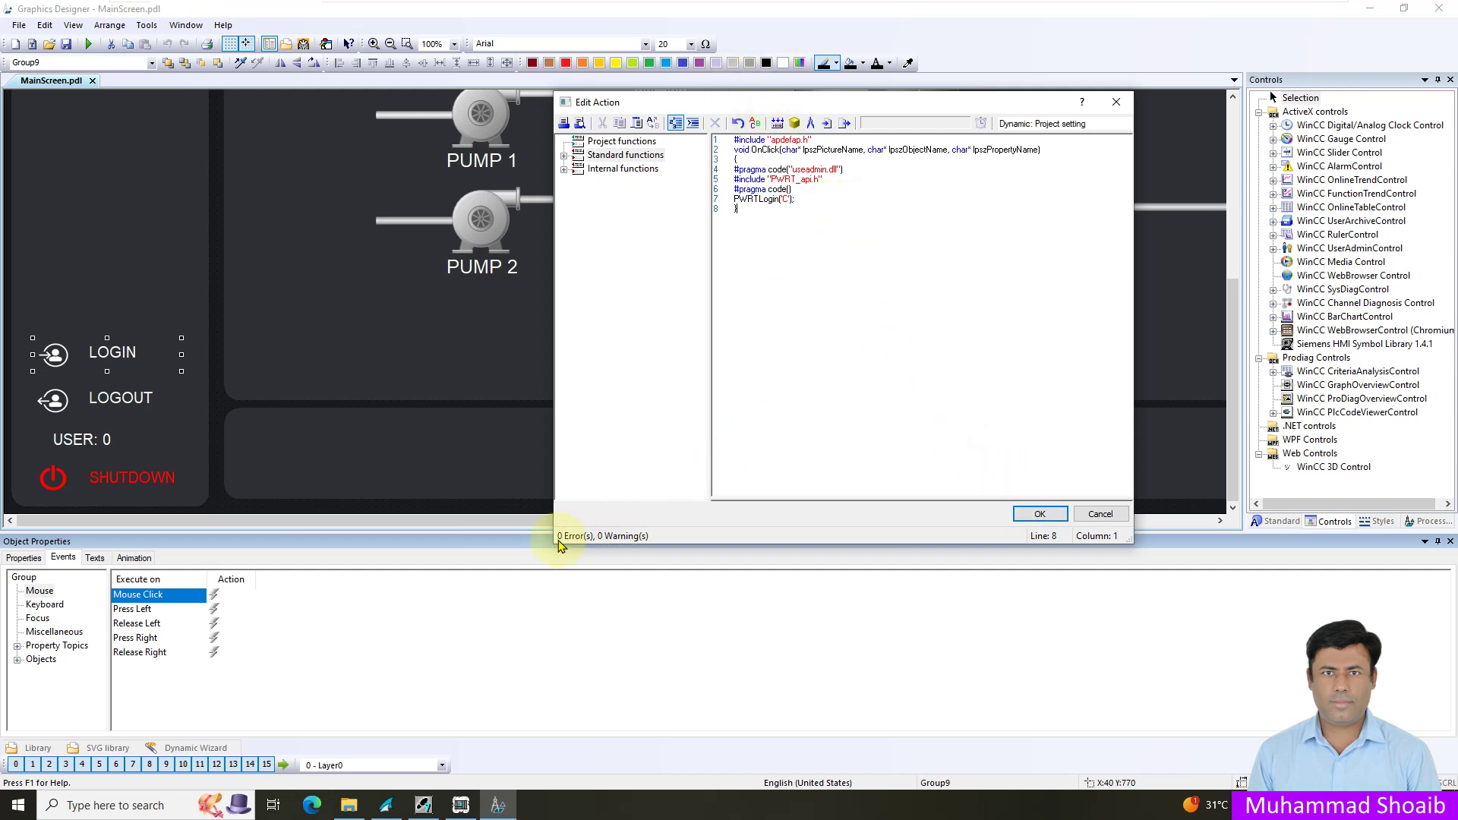
click(1040, 514)
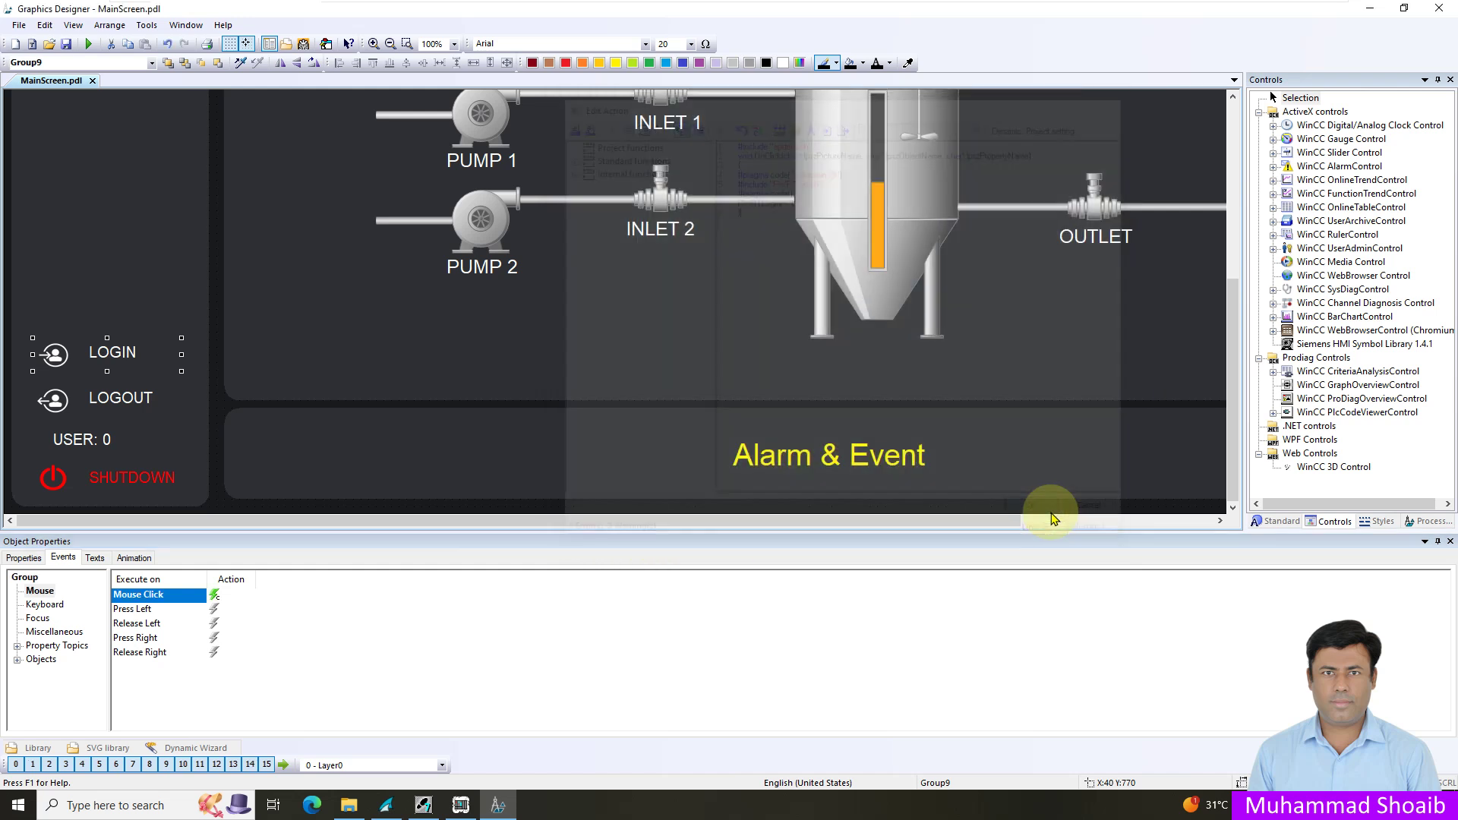
Step: Open a C-Action on the LOGOUT group's Mouse Click event
click(120, 397)
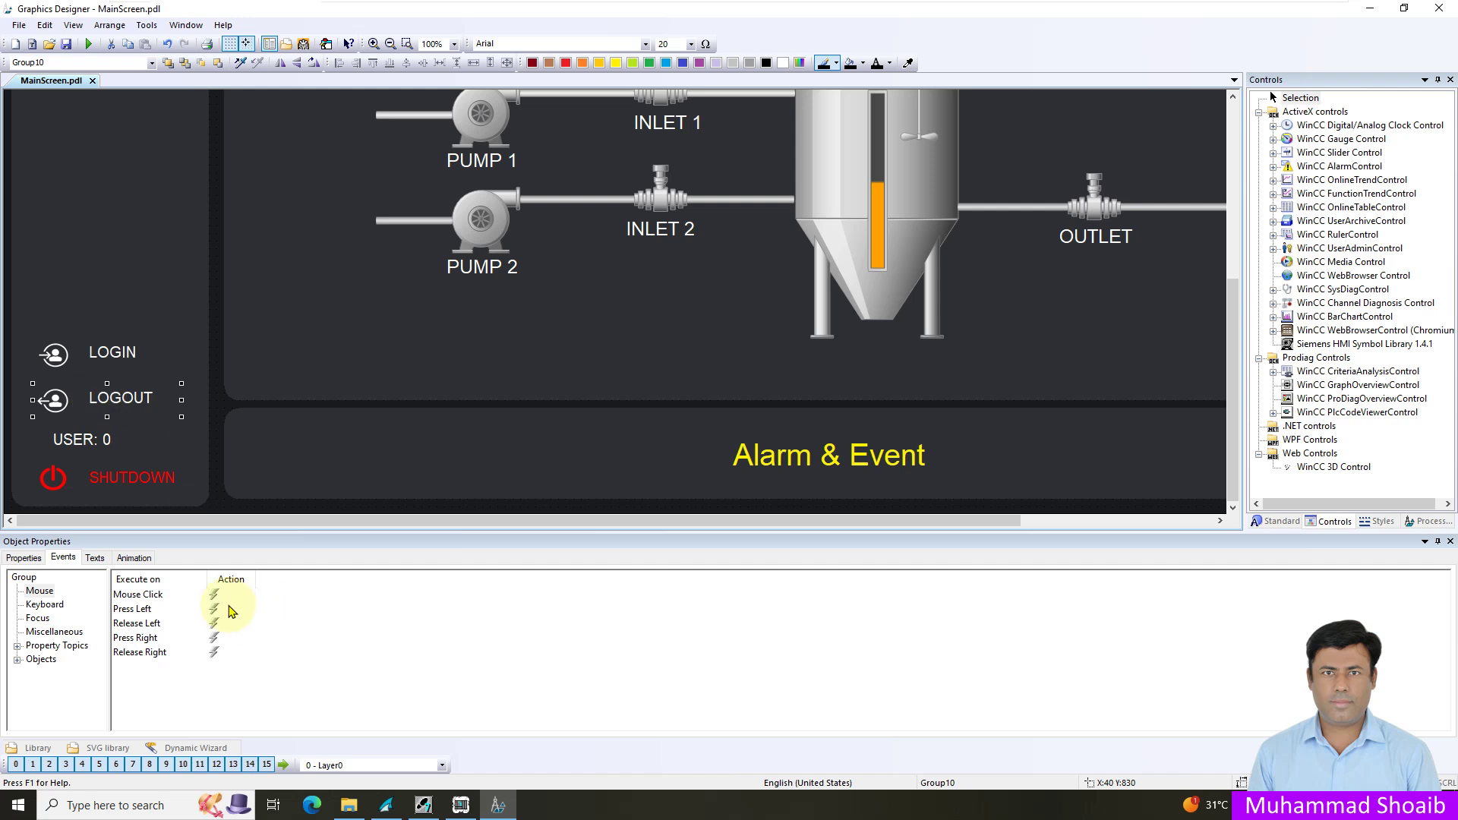
click(39, 591)
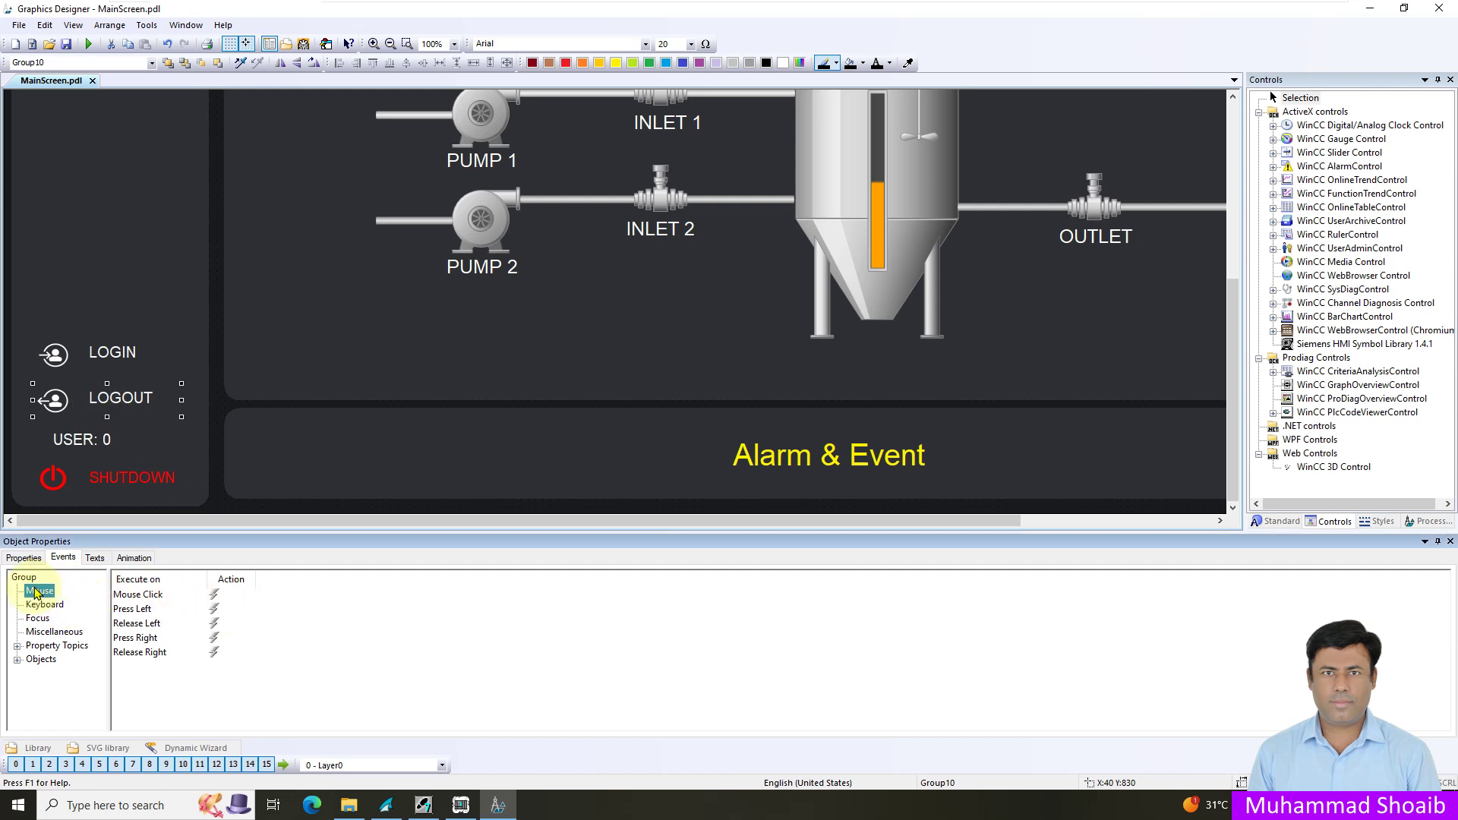
click(152, 597)
right_click(215, 600)
key(Escape)
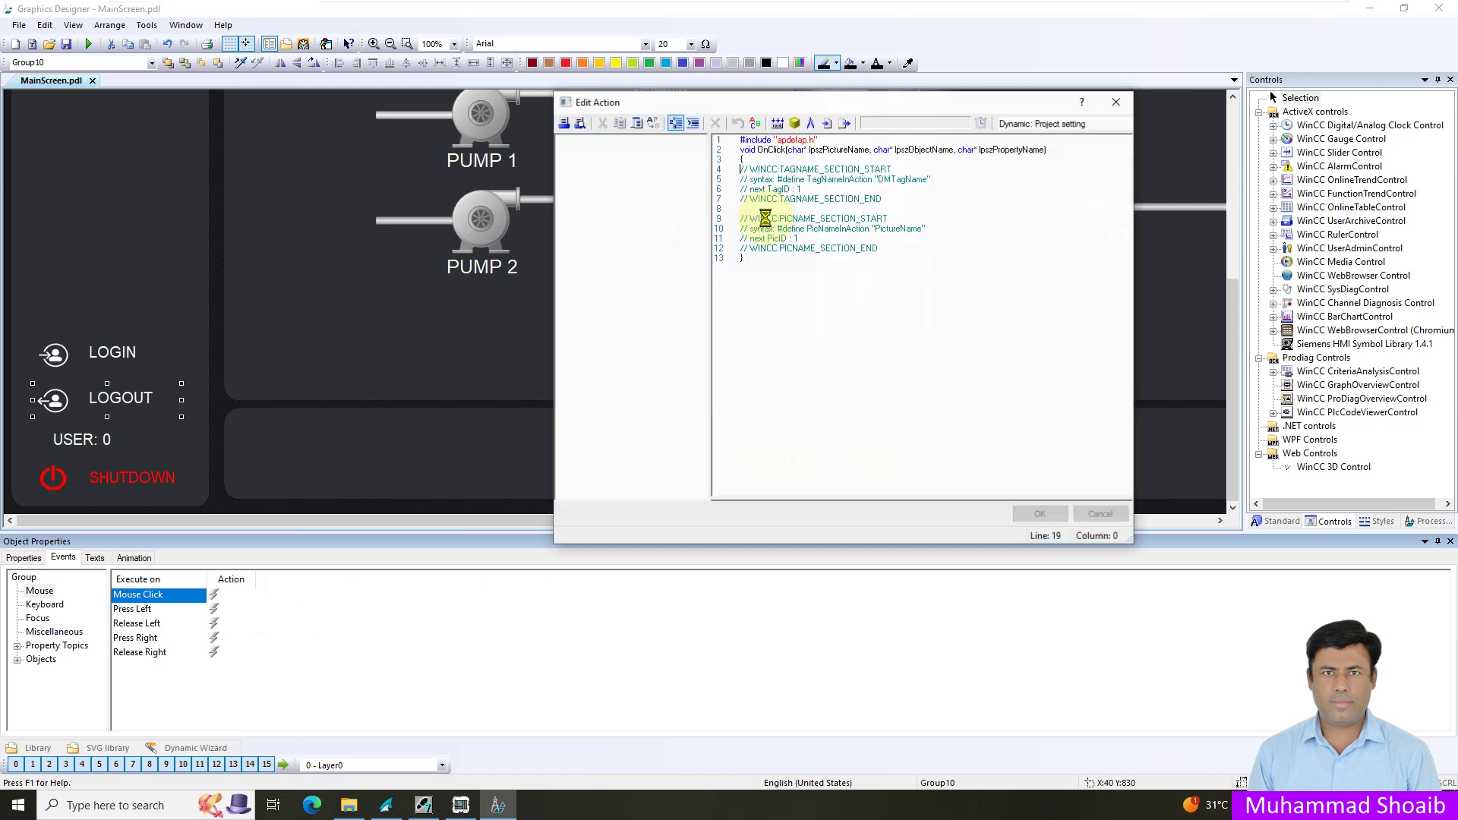
Step: Replace the template with the PWRTLogout code, compile it error-free, and save
drag(881, 248, 744, 172)
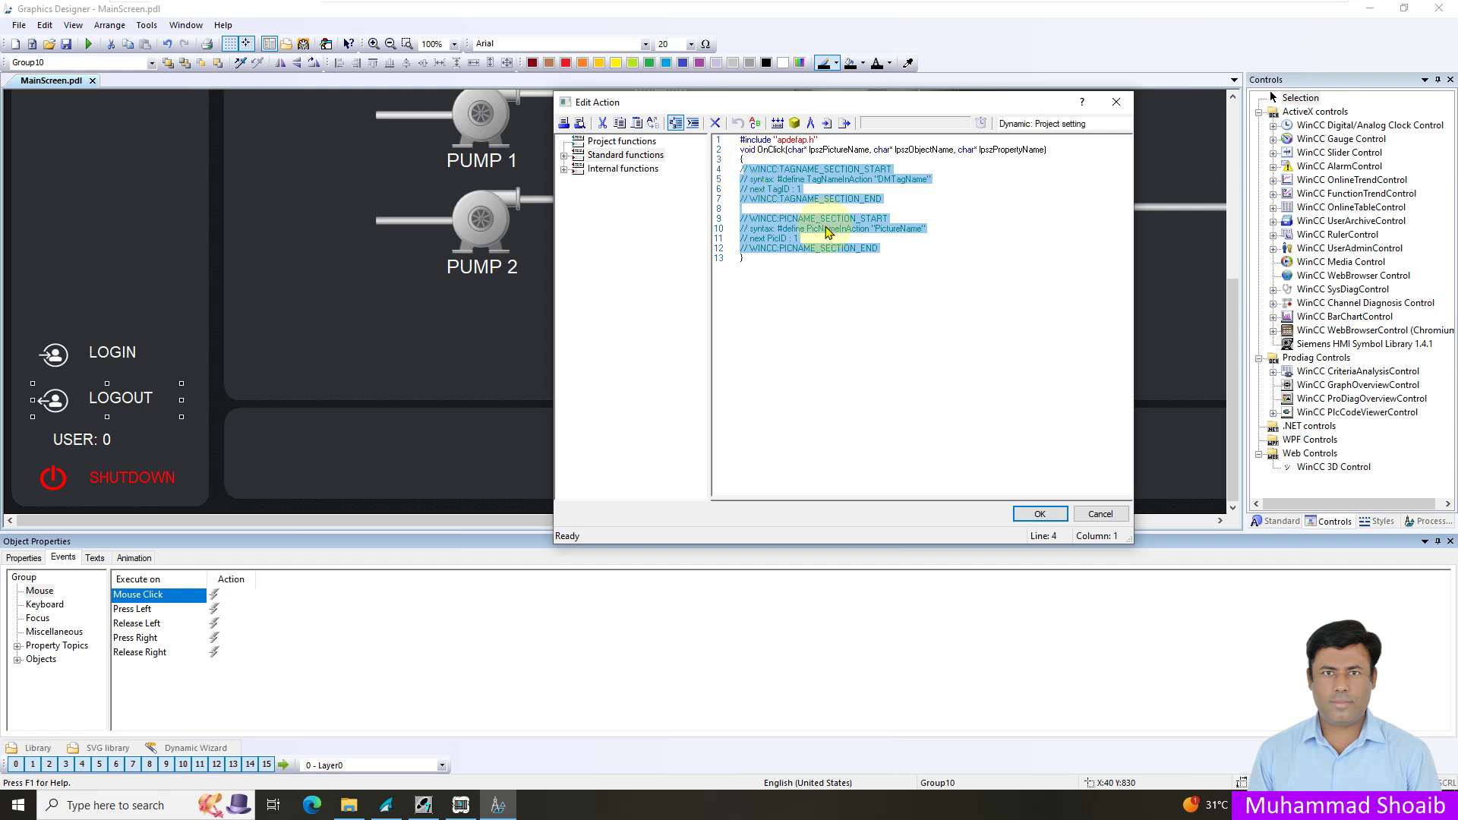
text(/)
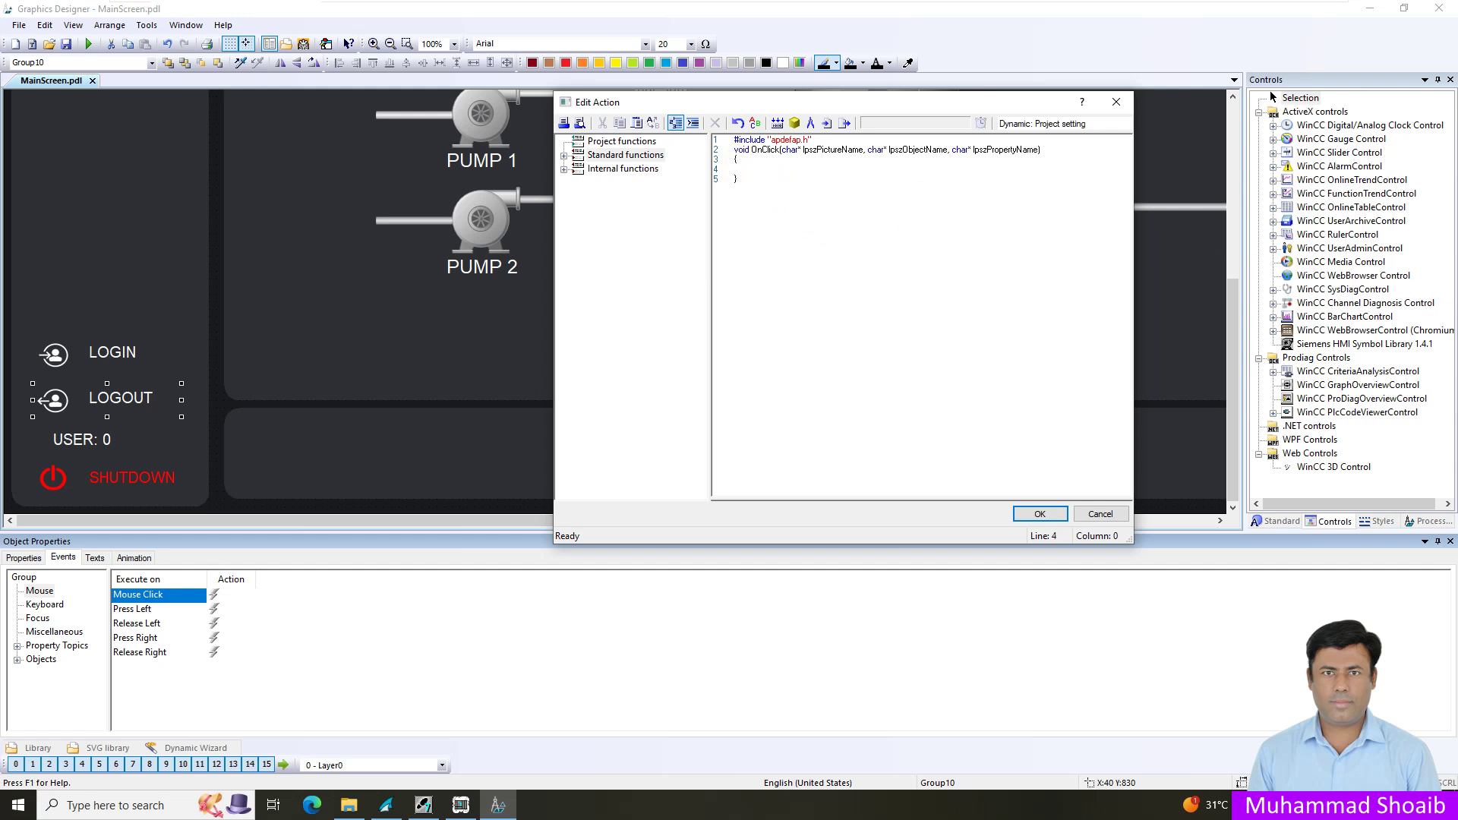
click(751, 169)
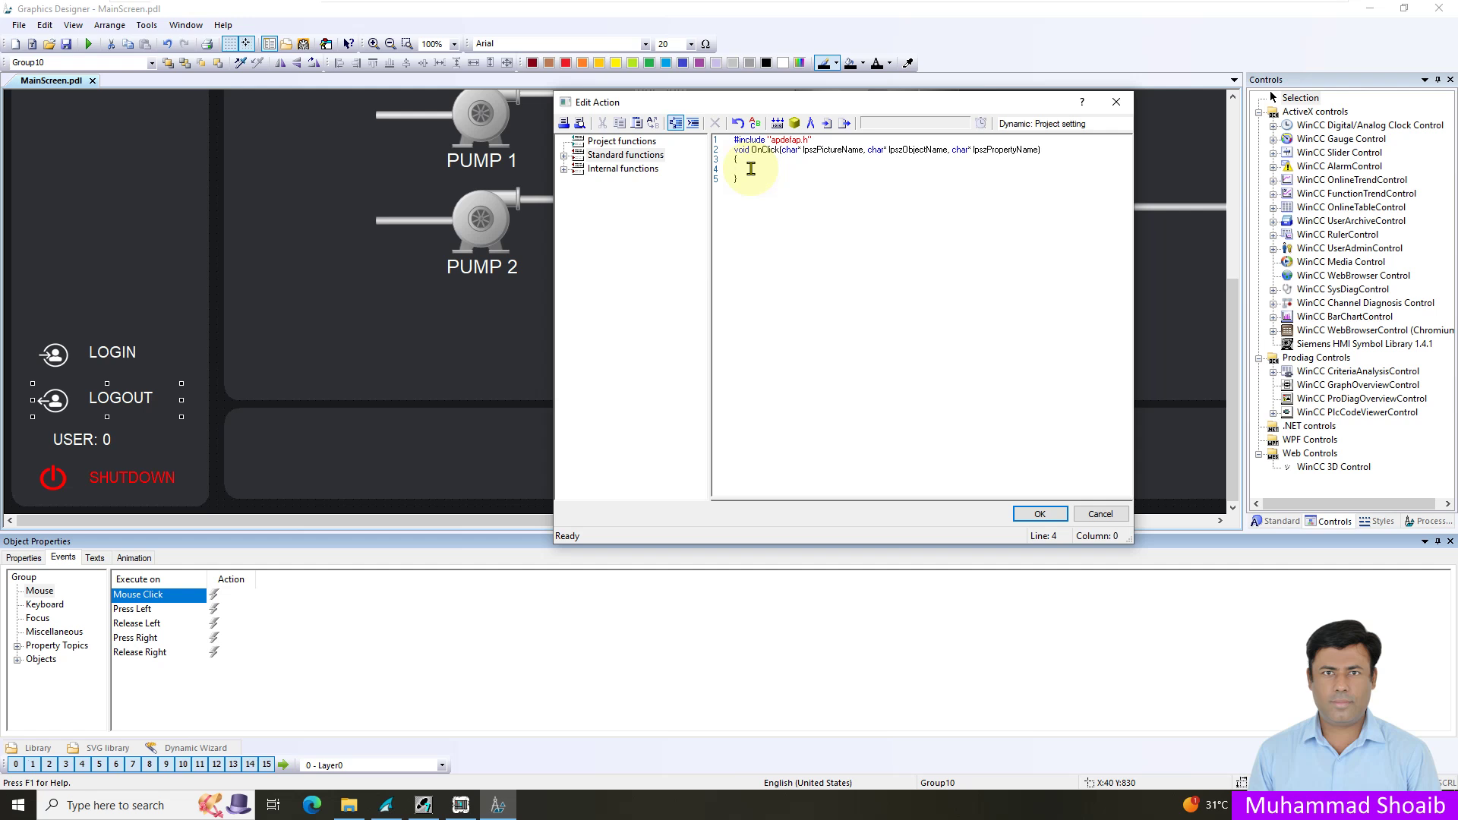
text(#pragma code("useadmin.dll") #include "PWRT_api.h" #pragma code() PWRTLogout();)
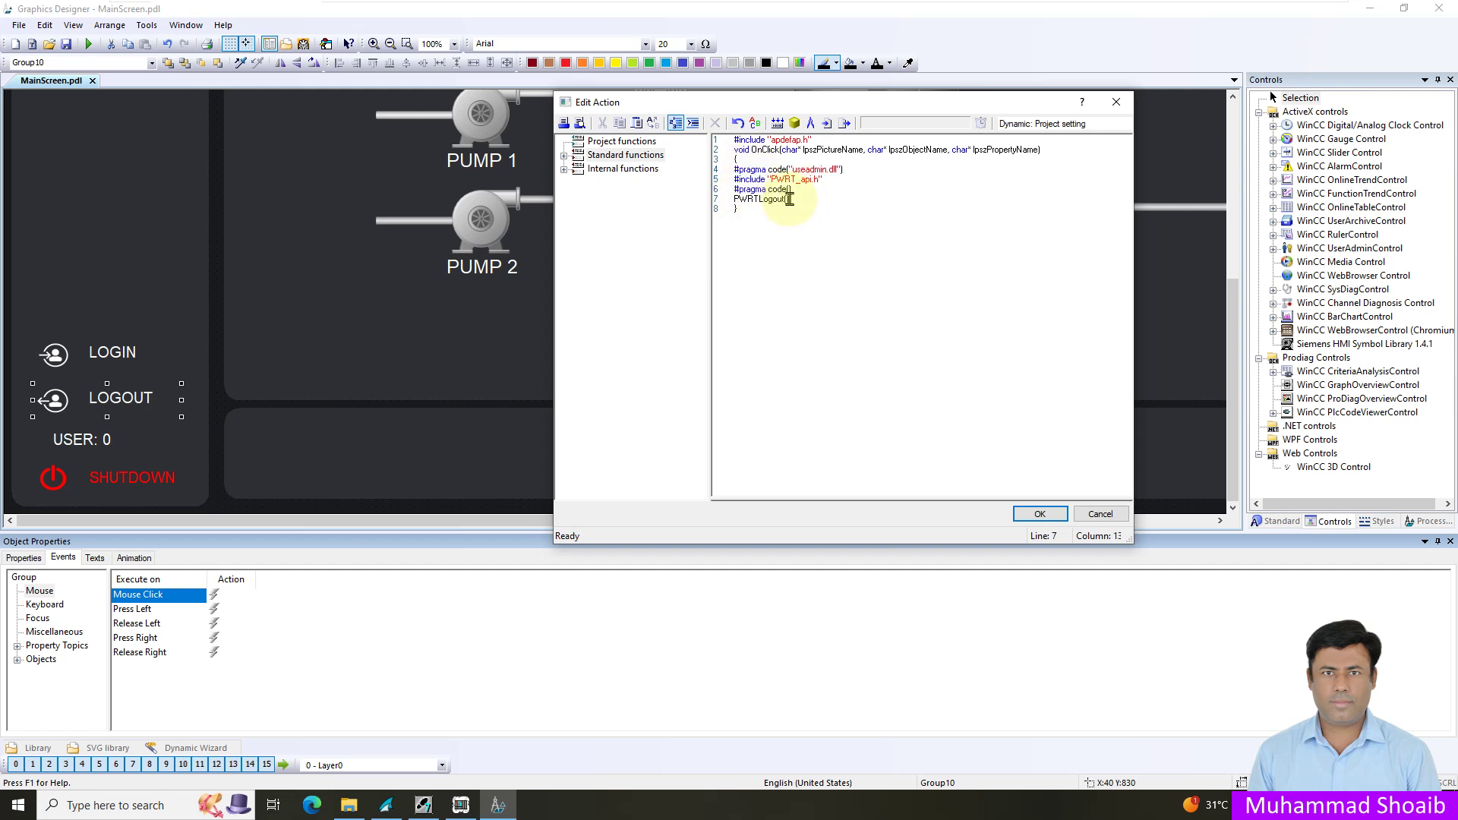
drag(793, 199, 735, 201)
click(838, 188)
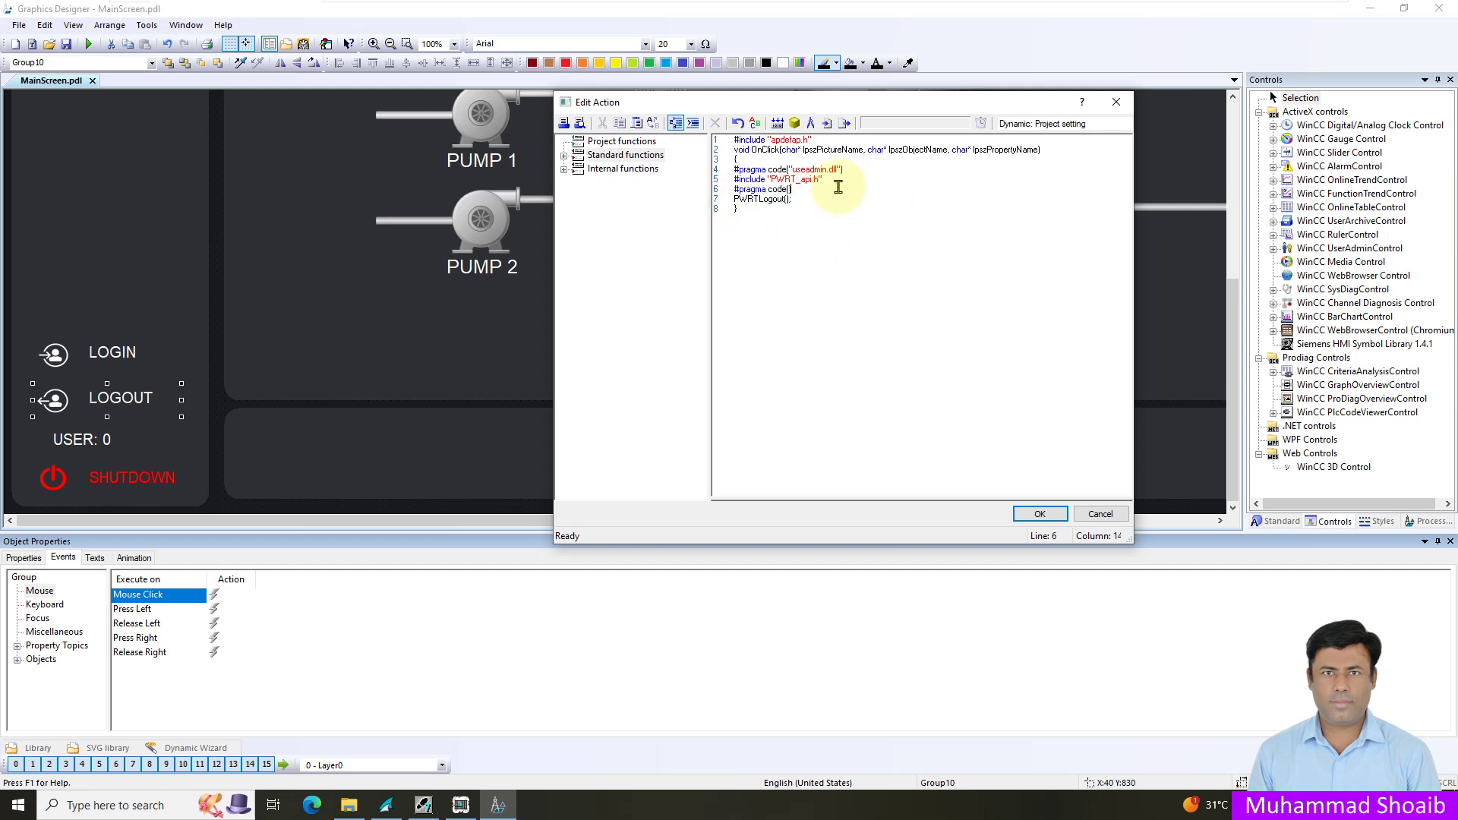
click(779, 125)
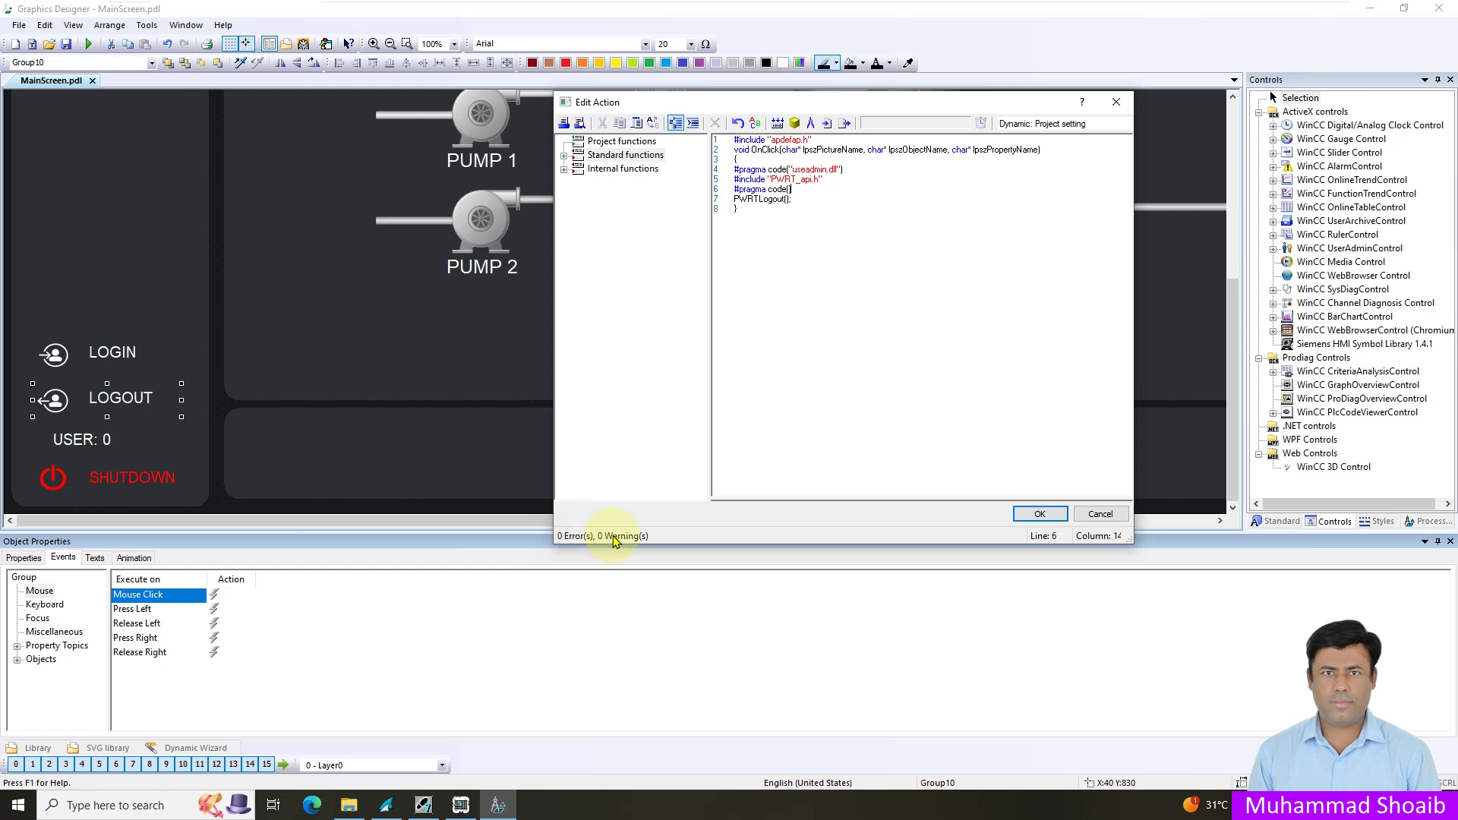
click(1040, 514)
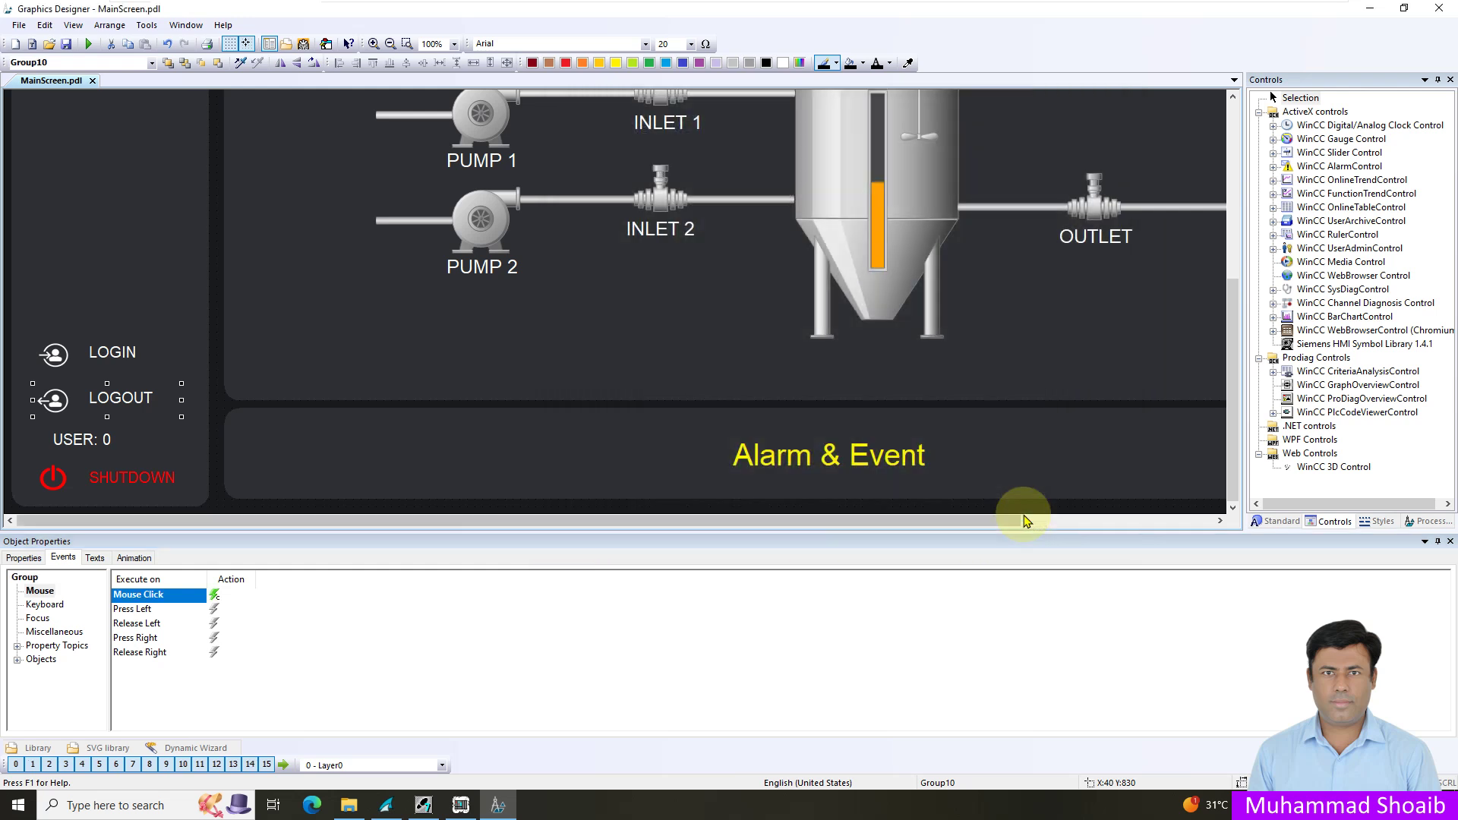
click(107, 439)
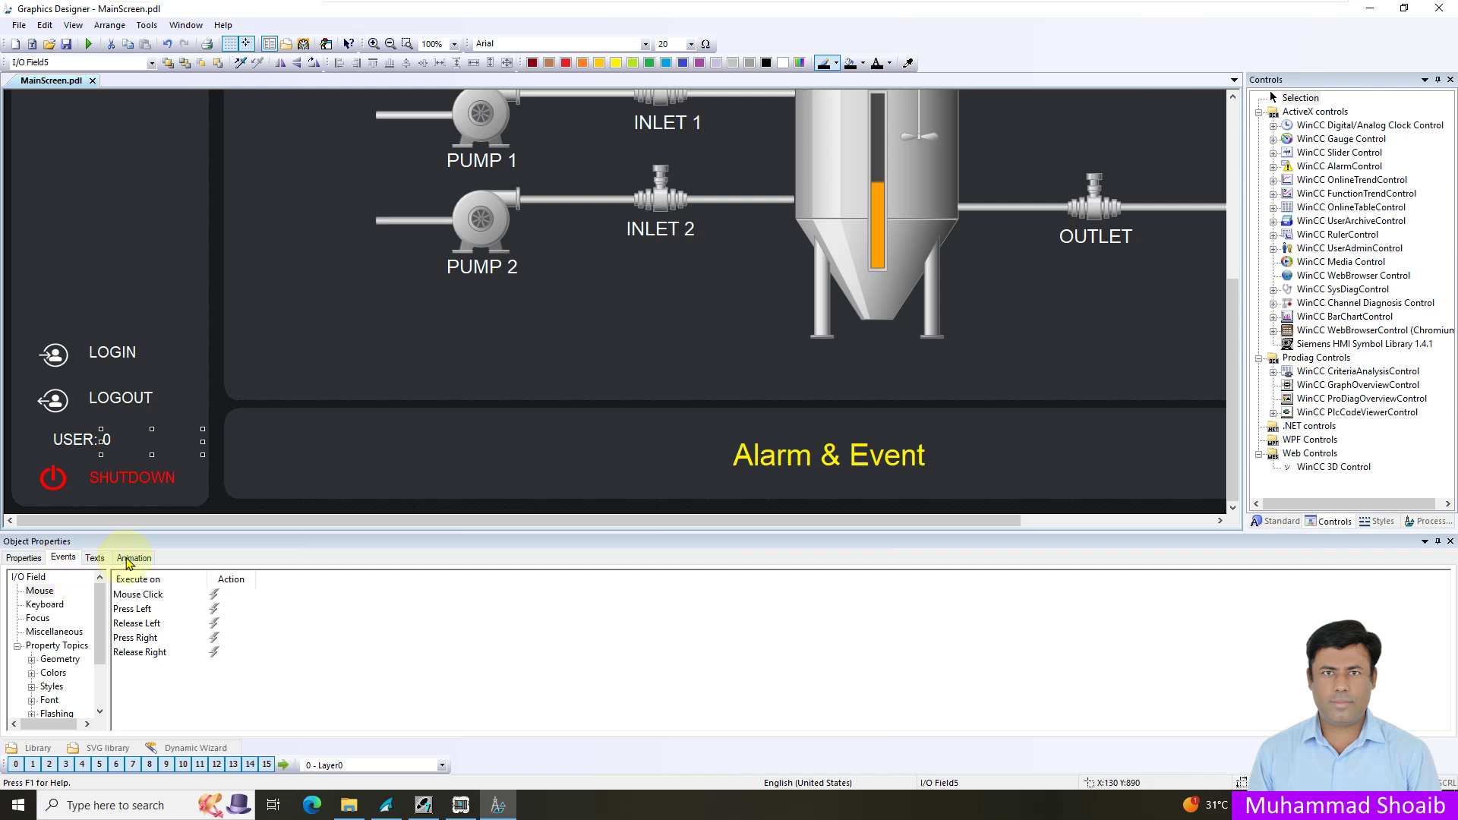
click(24, 559)
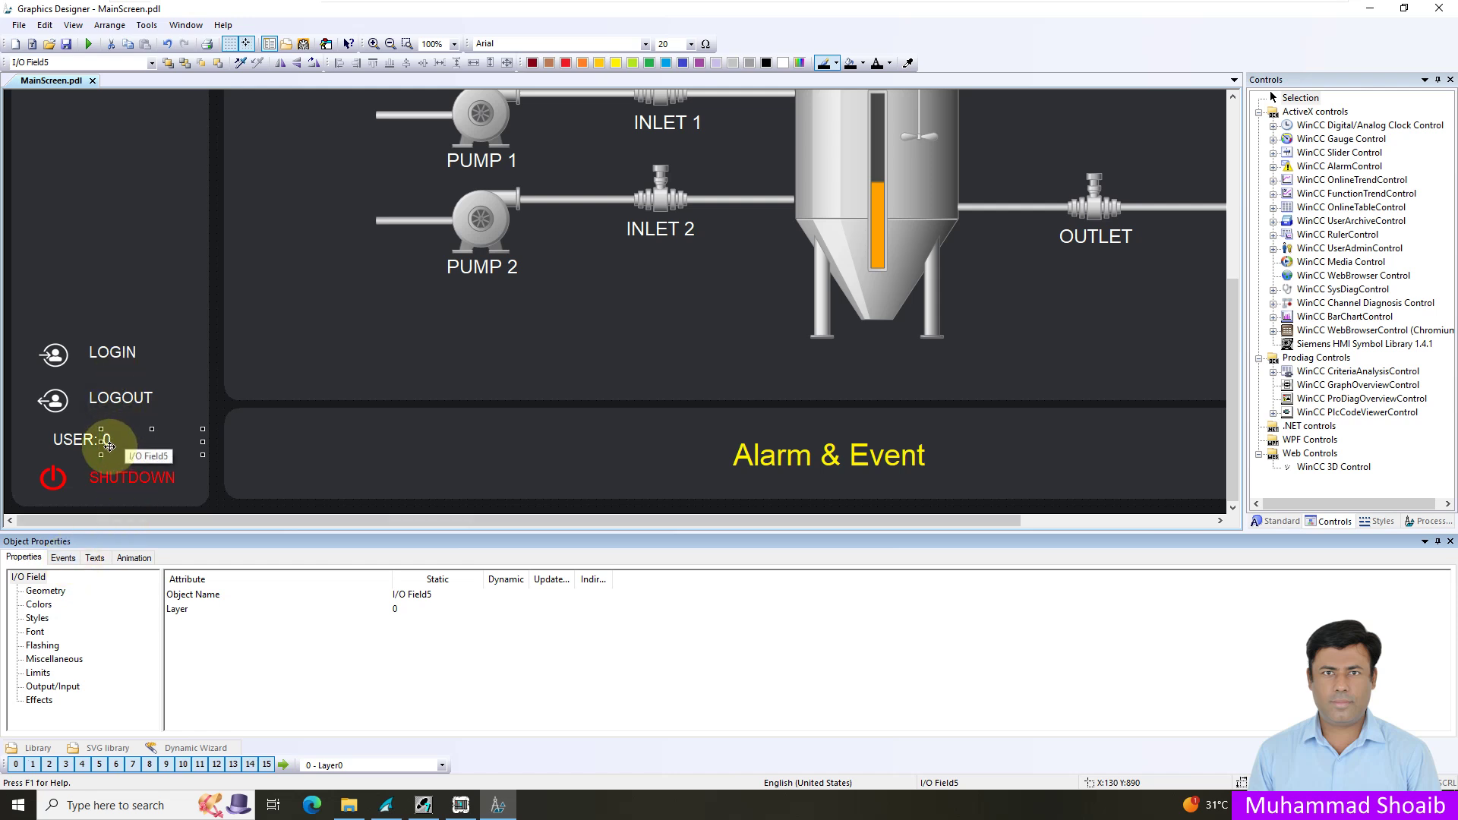
click(50, 686)
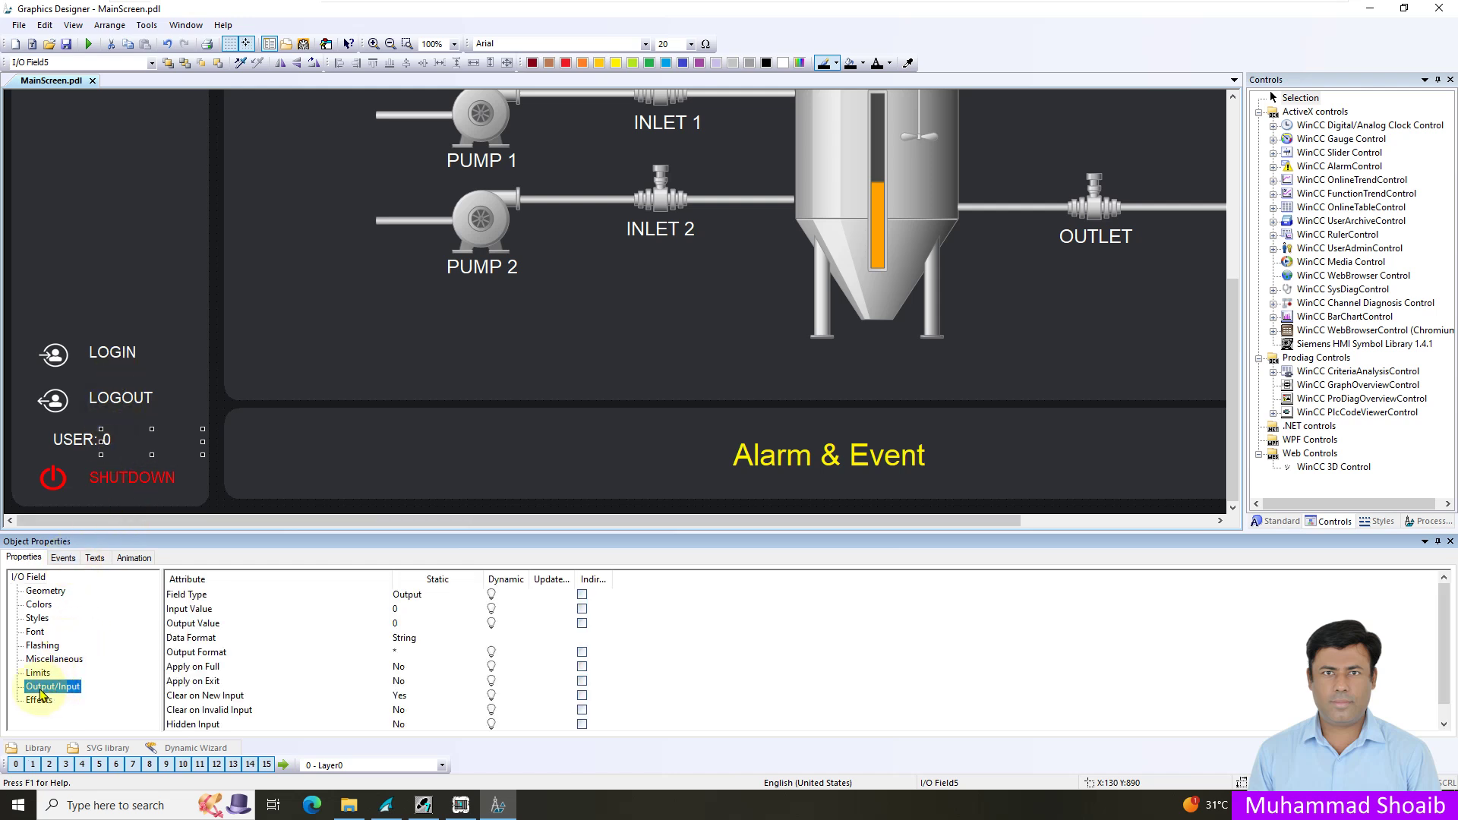
click(196, 630)
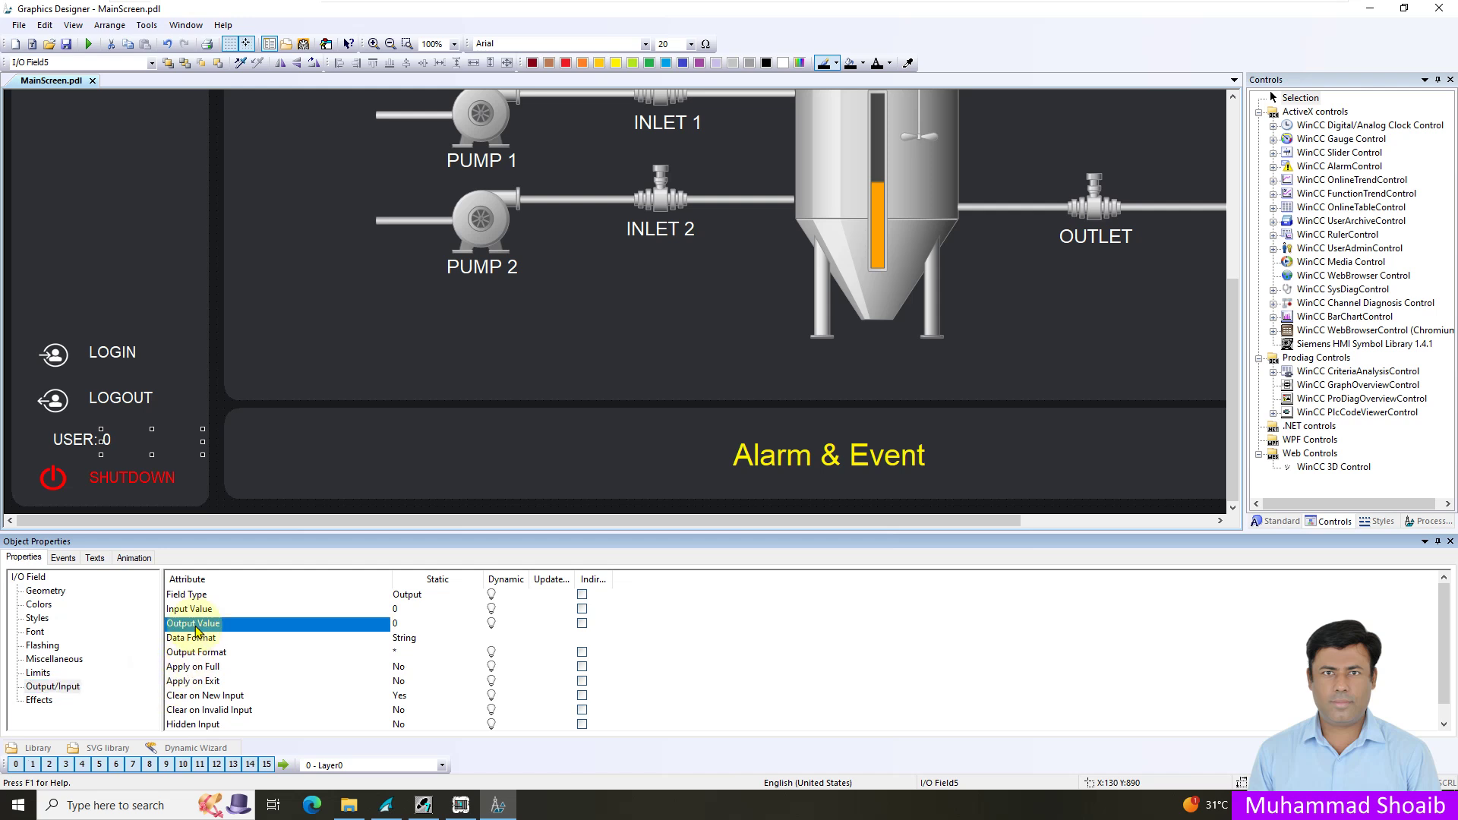
right_click(510, 627)
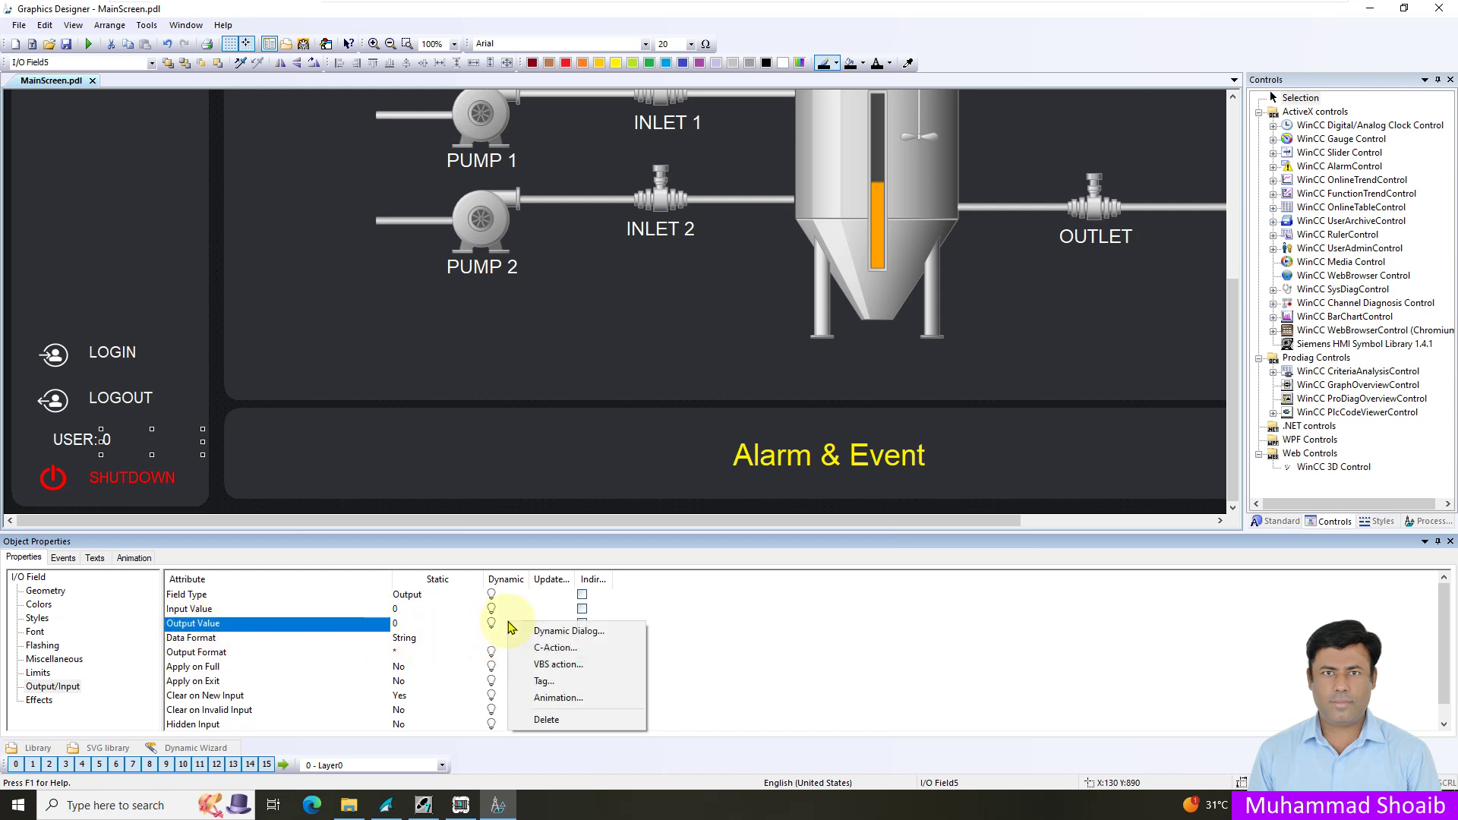
click(553, 682)
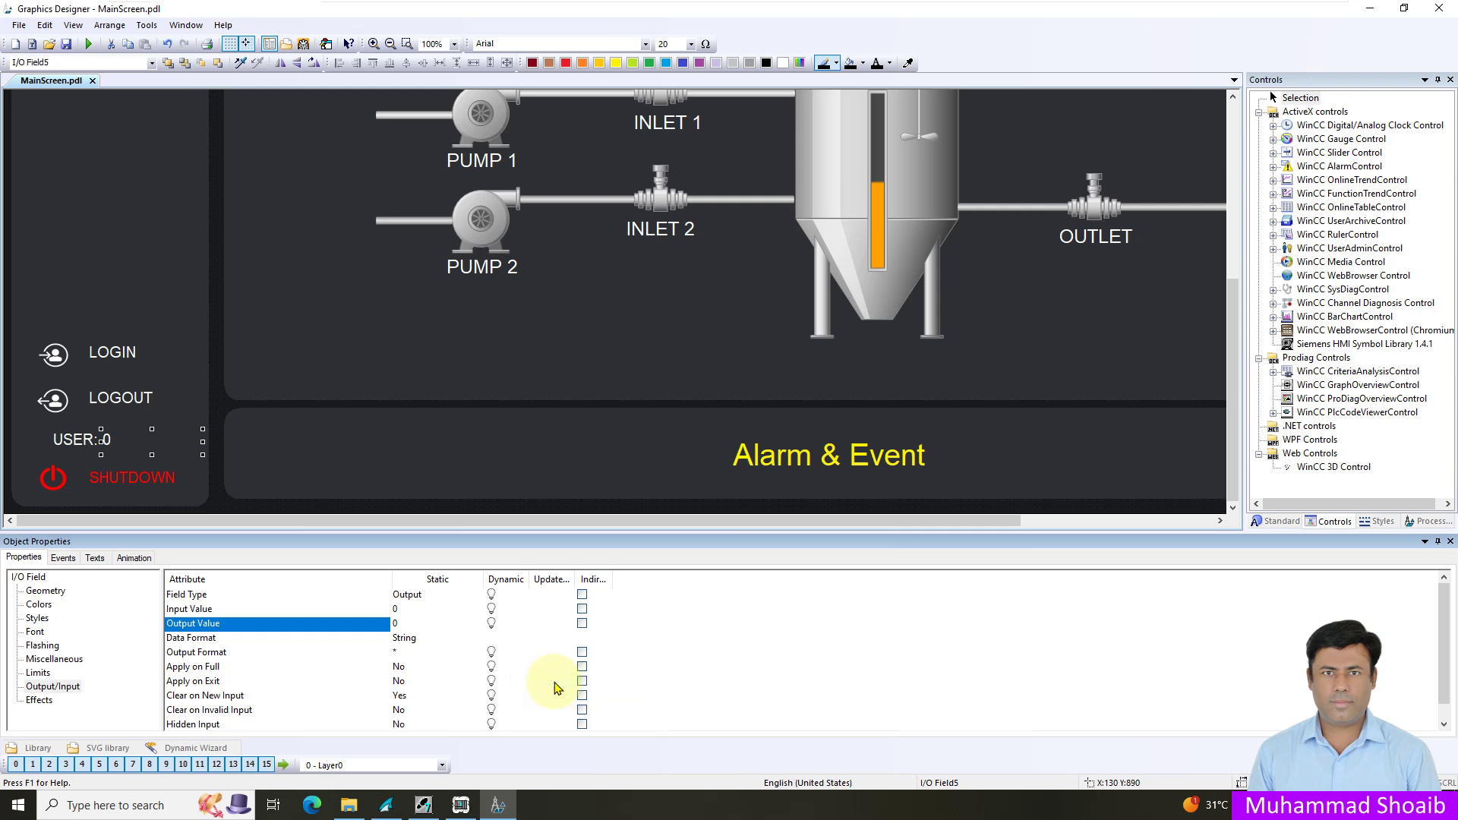
click(607, 327)
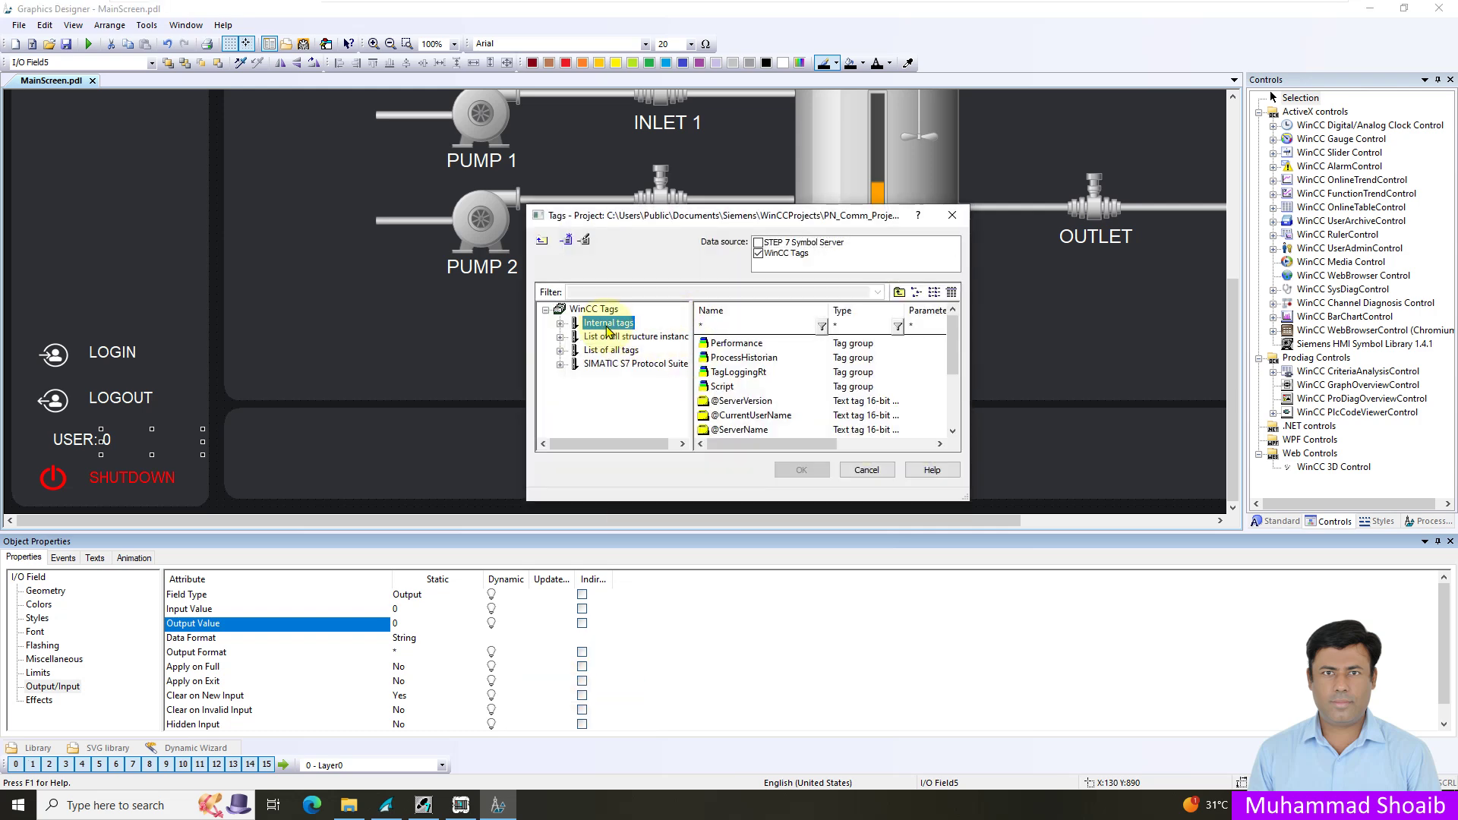
click(762, 419)
click(801, 469)
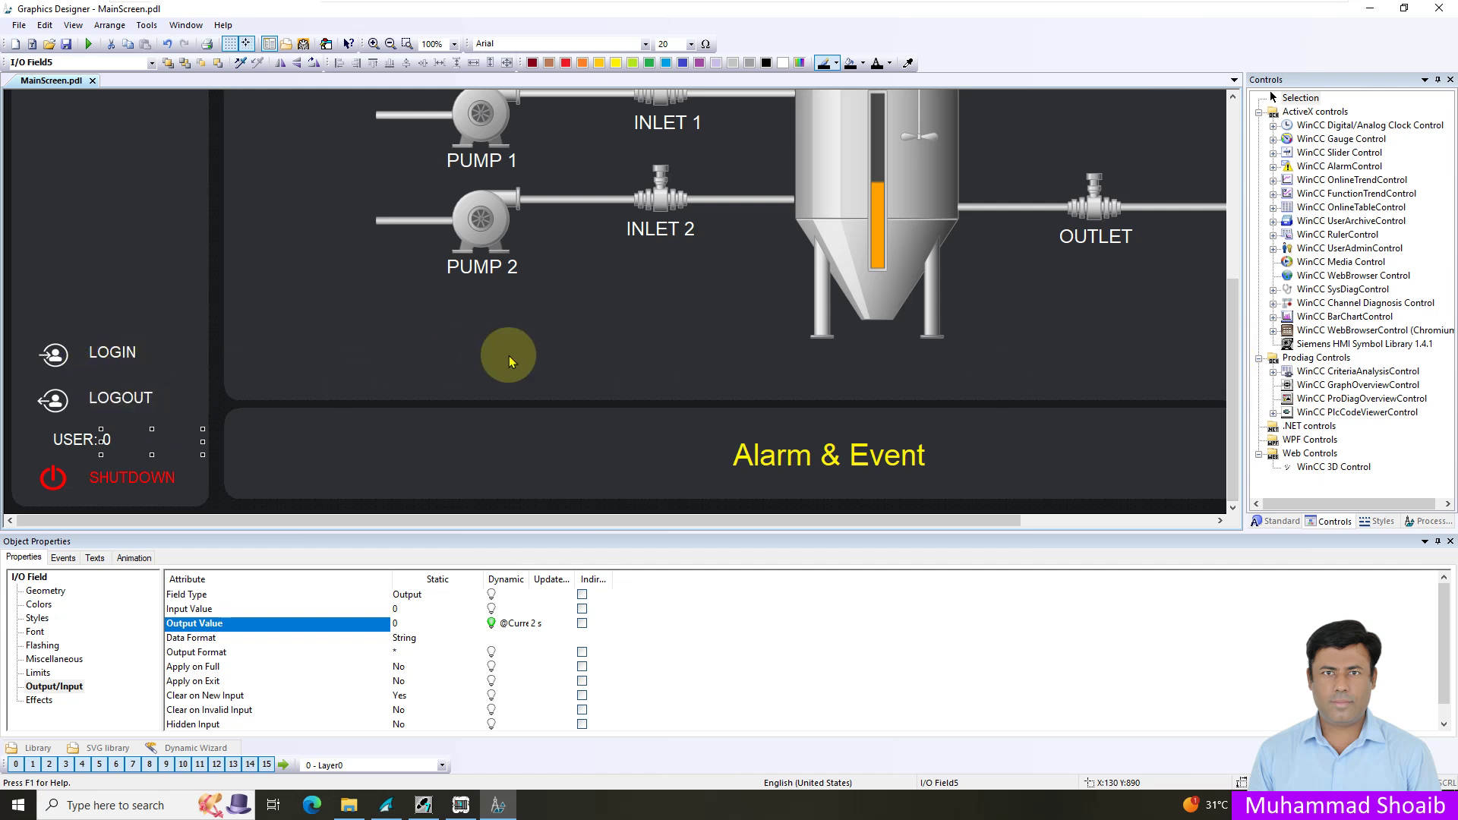
Step: Review the SETTING group's Press Left VBS action that switches to SettingScreen, without changes
drag(1234, 294, 1246, 114)
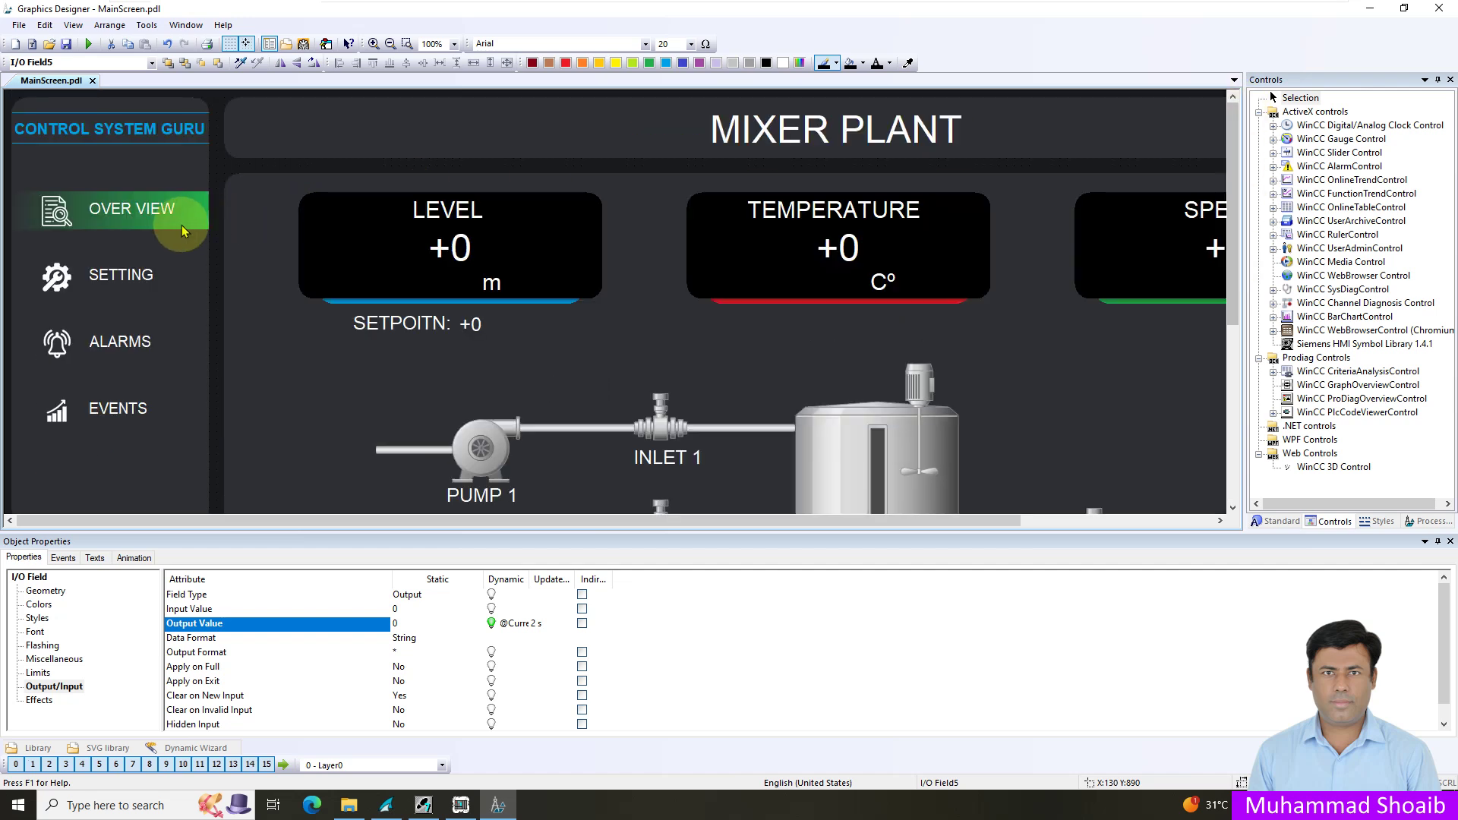
click(129, 276)
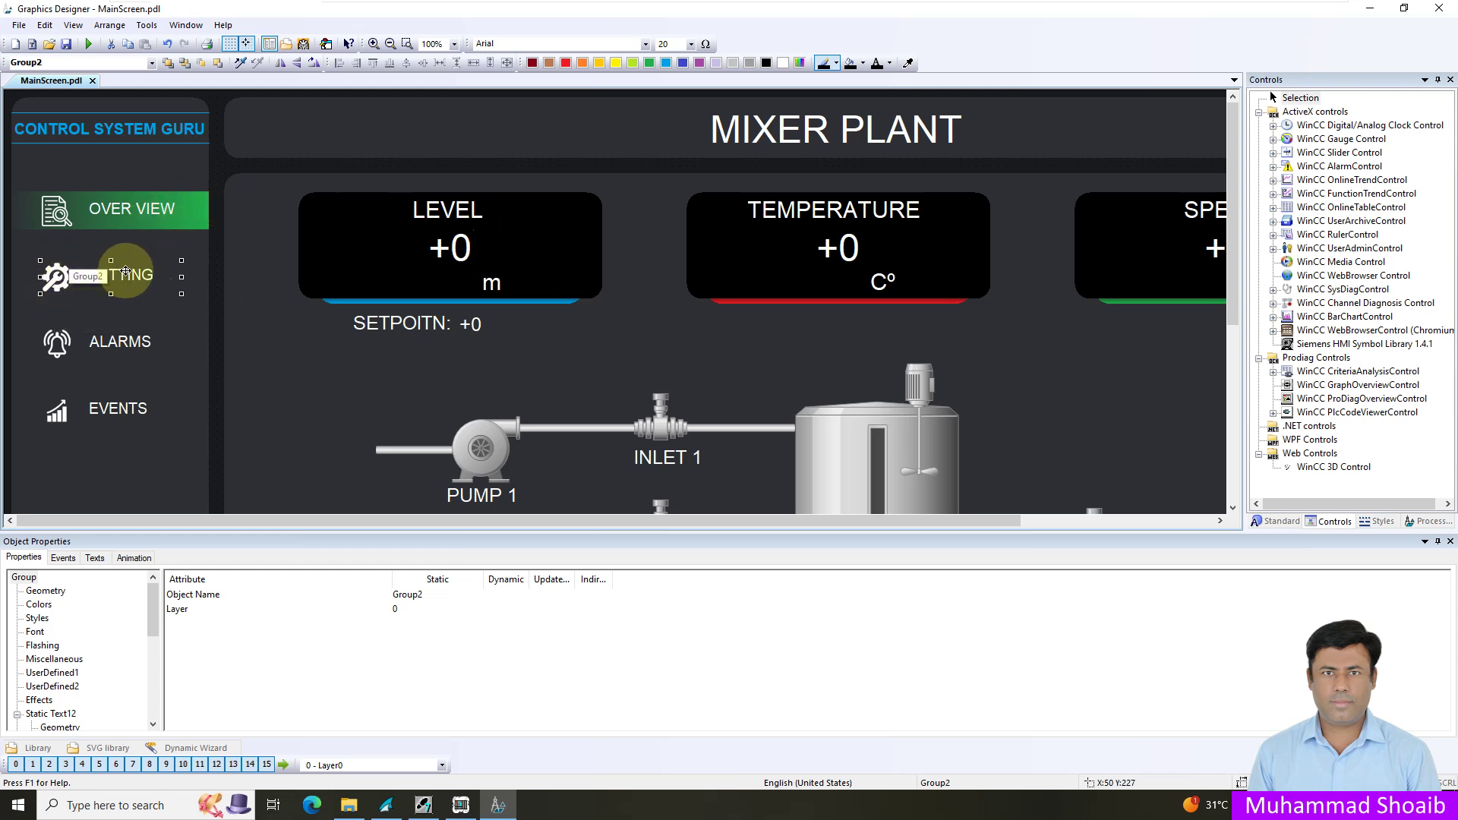
click(63, 558)
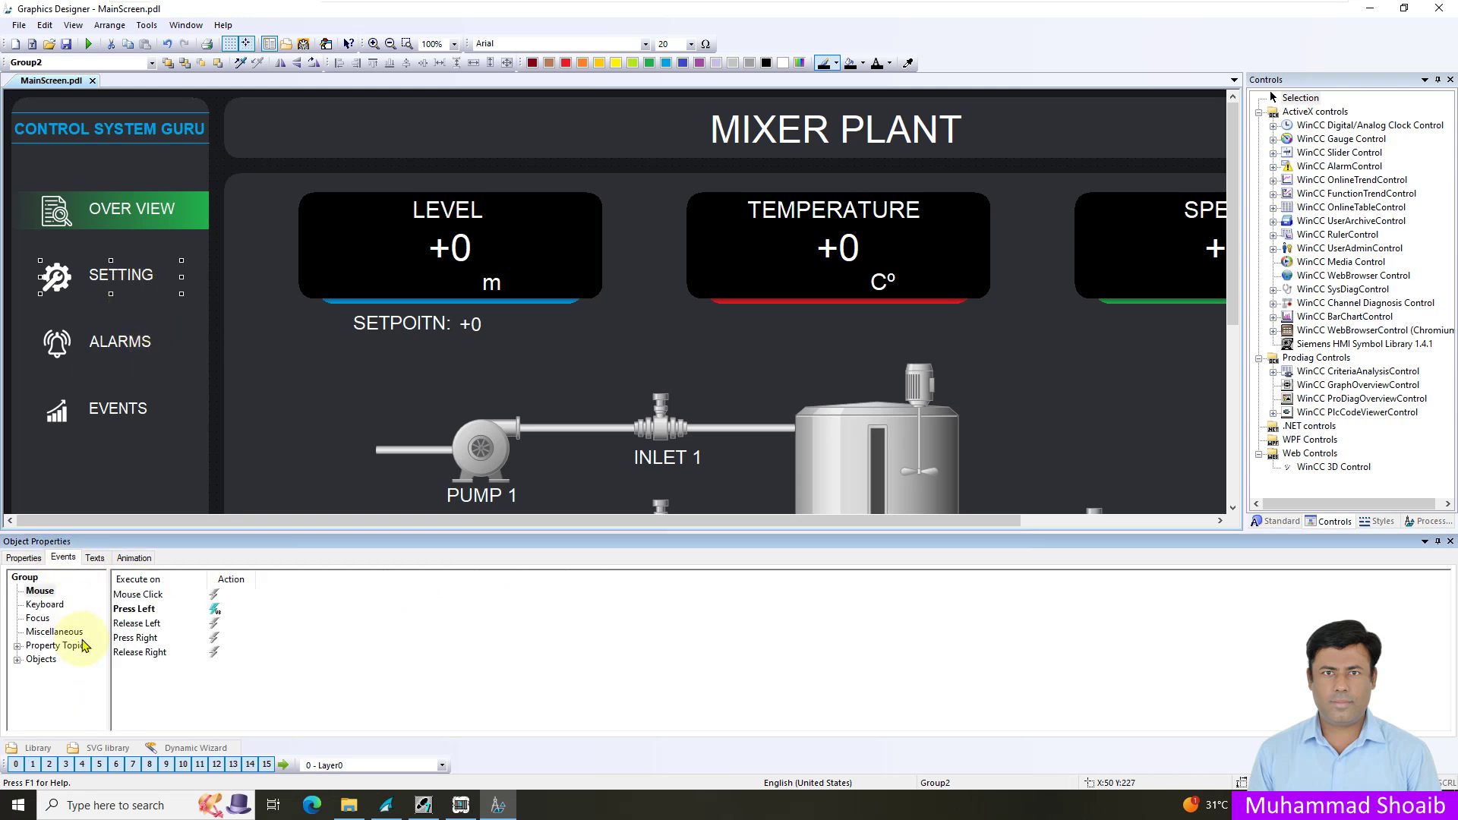
click(144, 610)
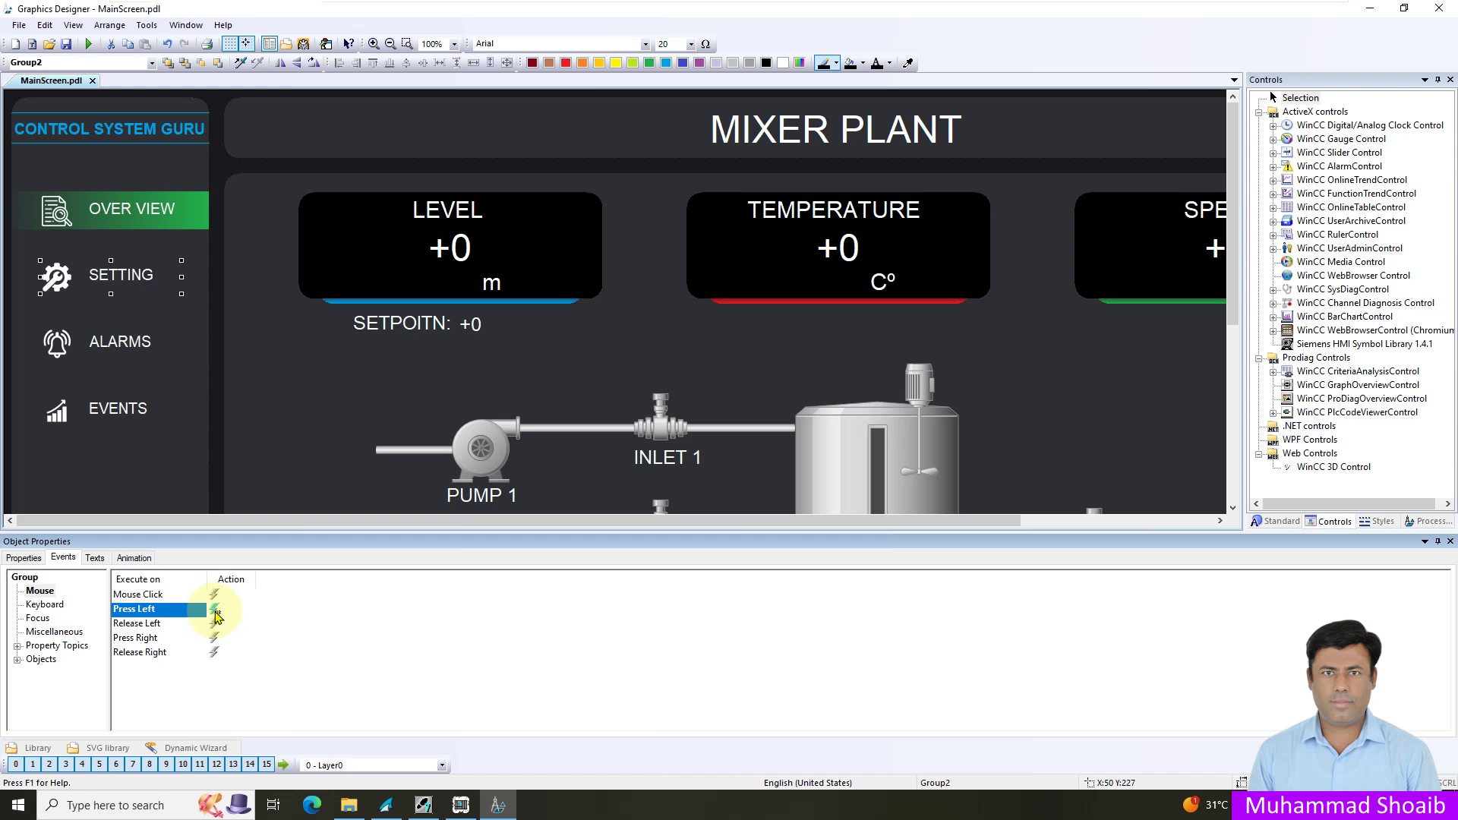
right_click(216, 614)
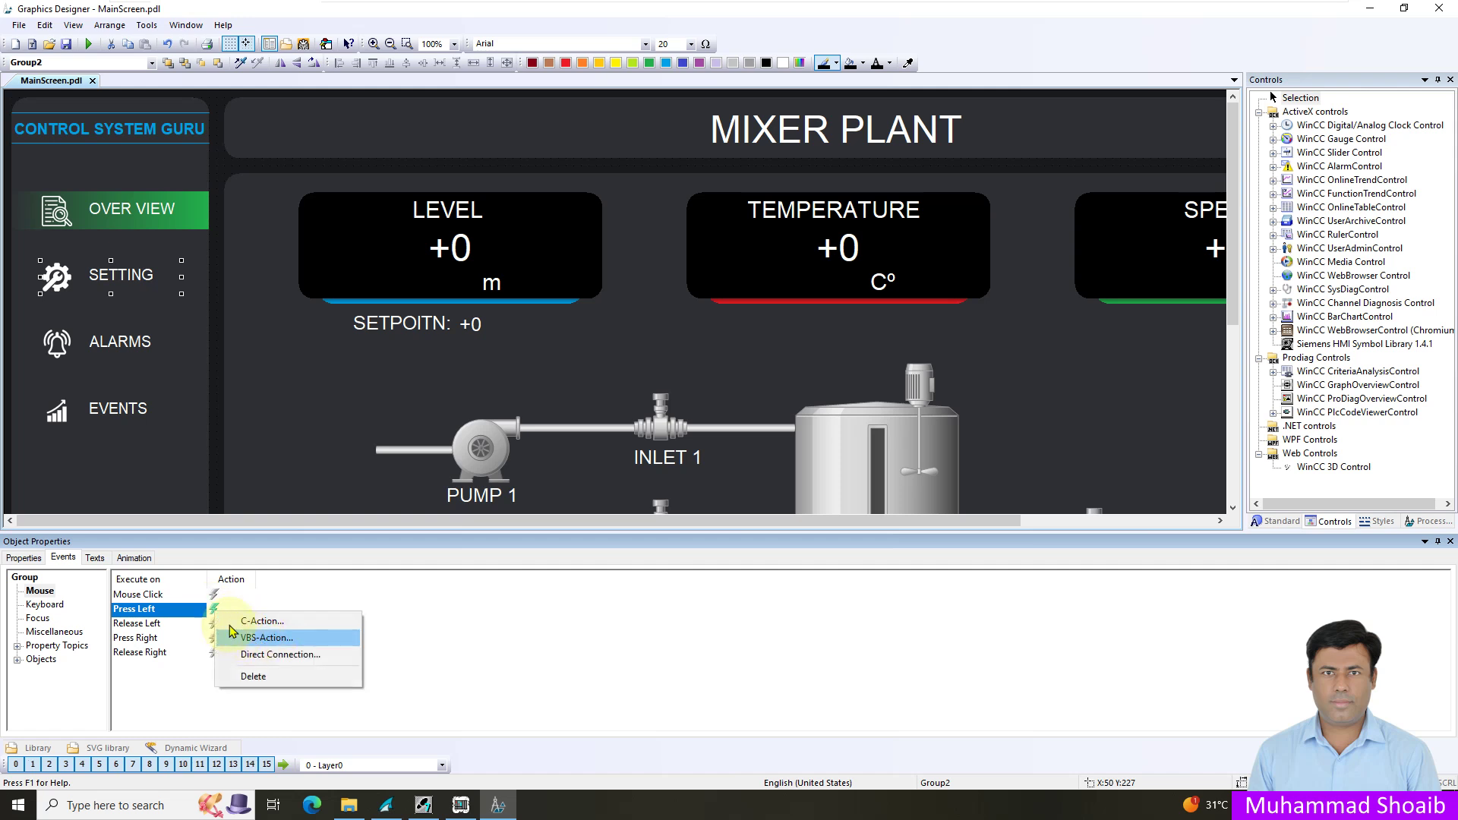
click(236, 638)
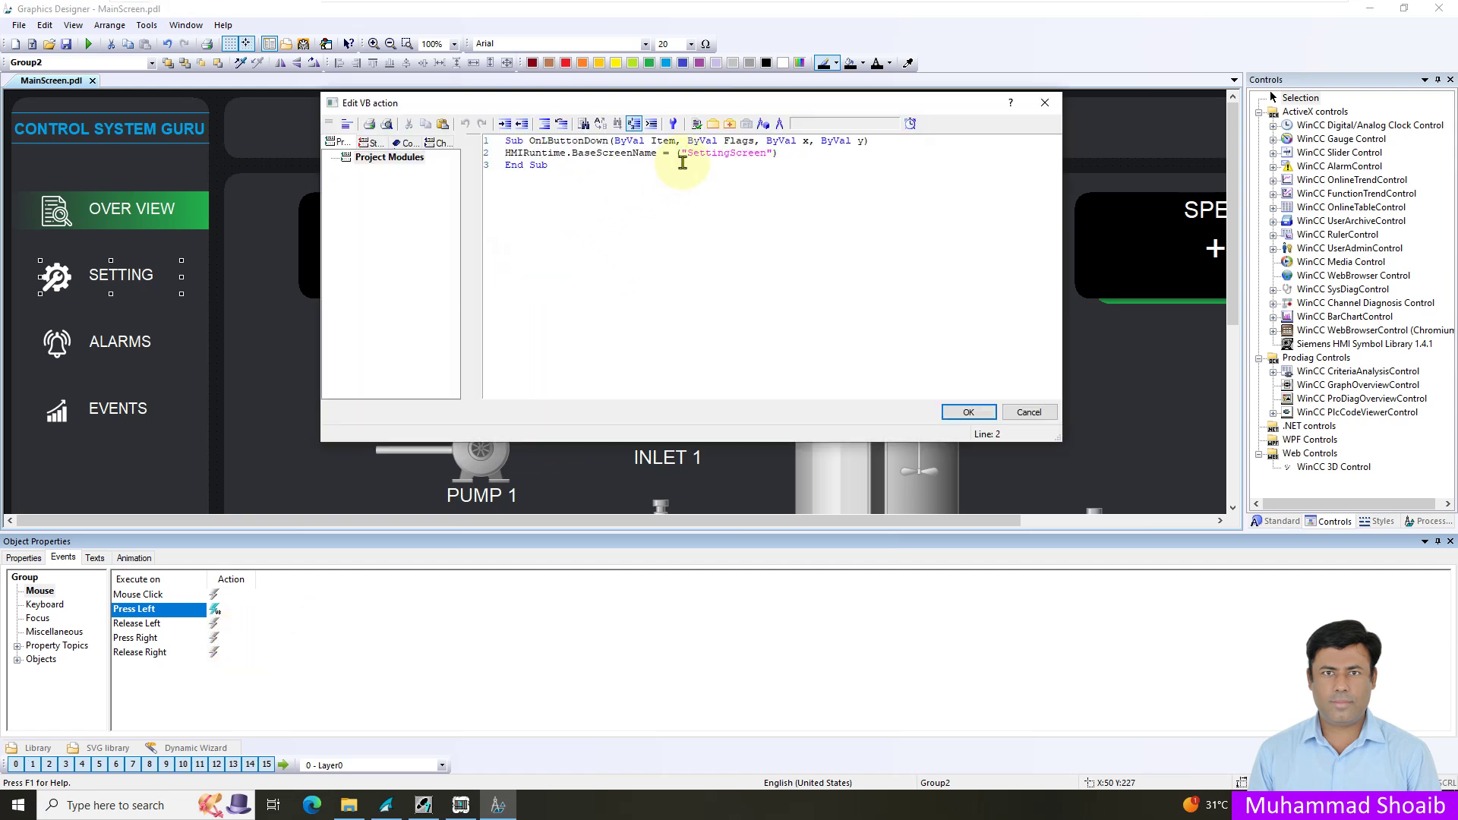
click(1030, 413)
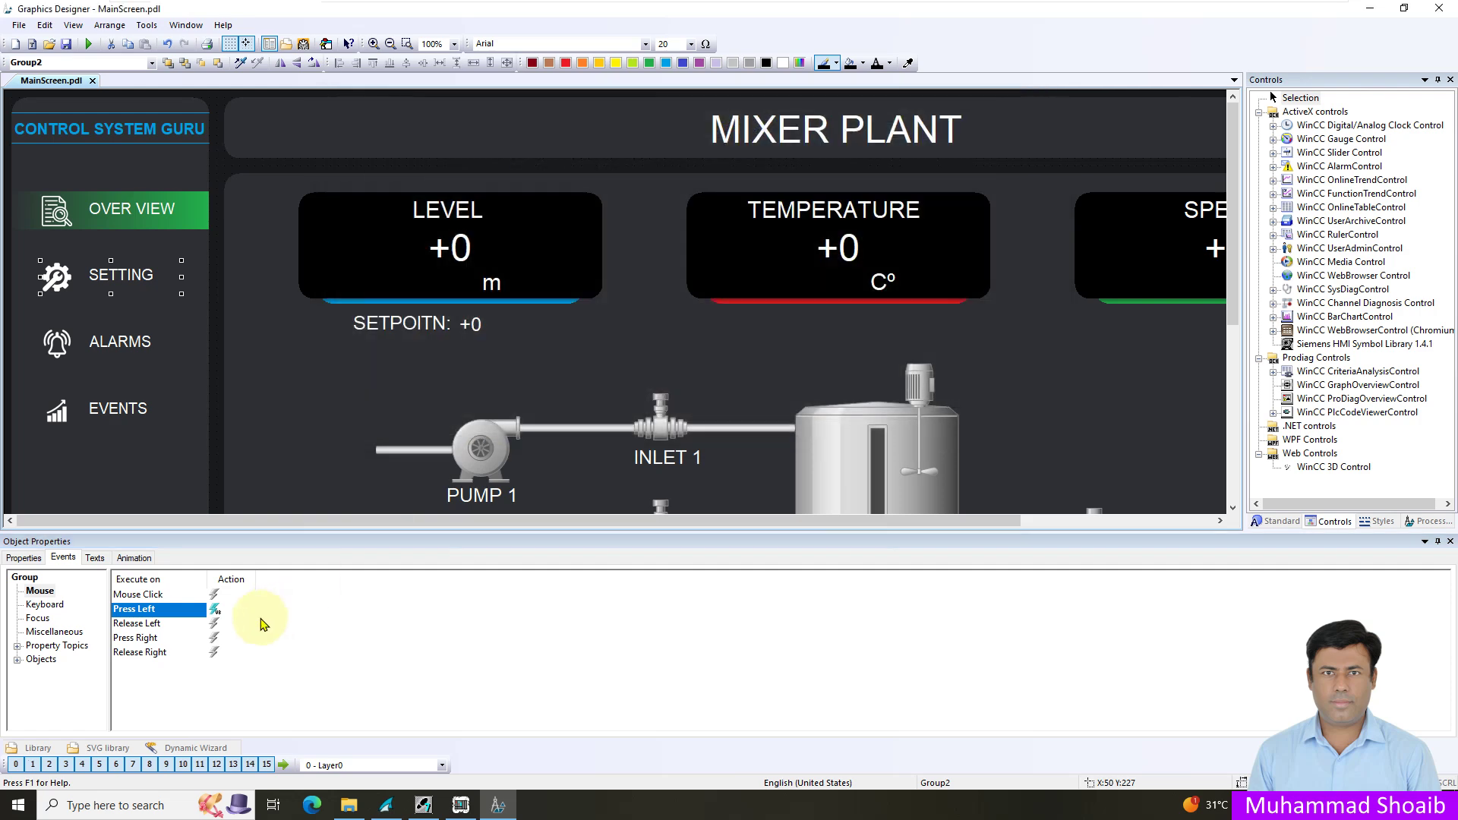
Step: Show the SETTING group's Miscellaneous properties
click(45, 632)
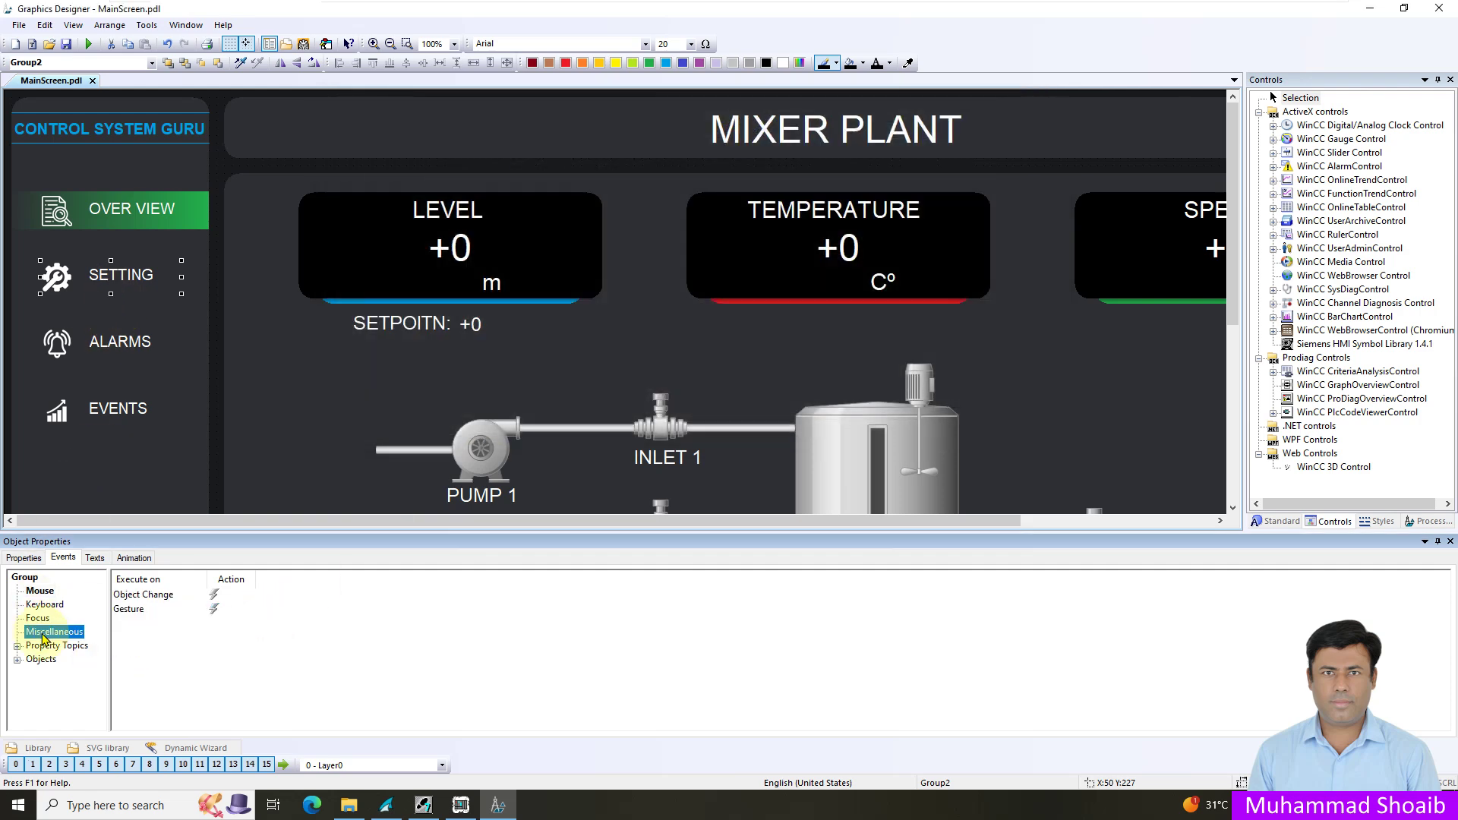
click(23, 559)
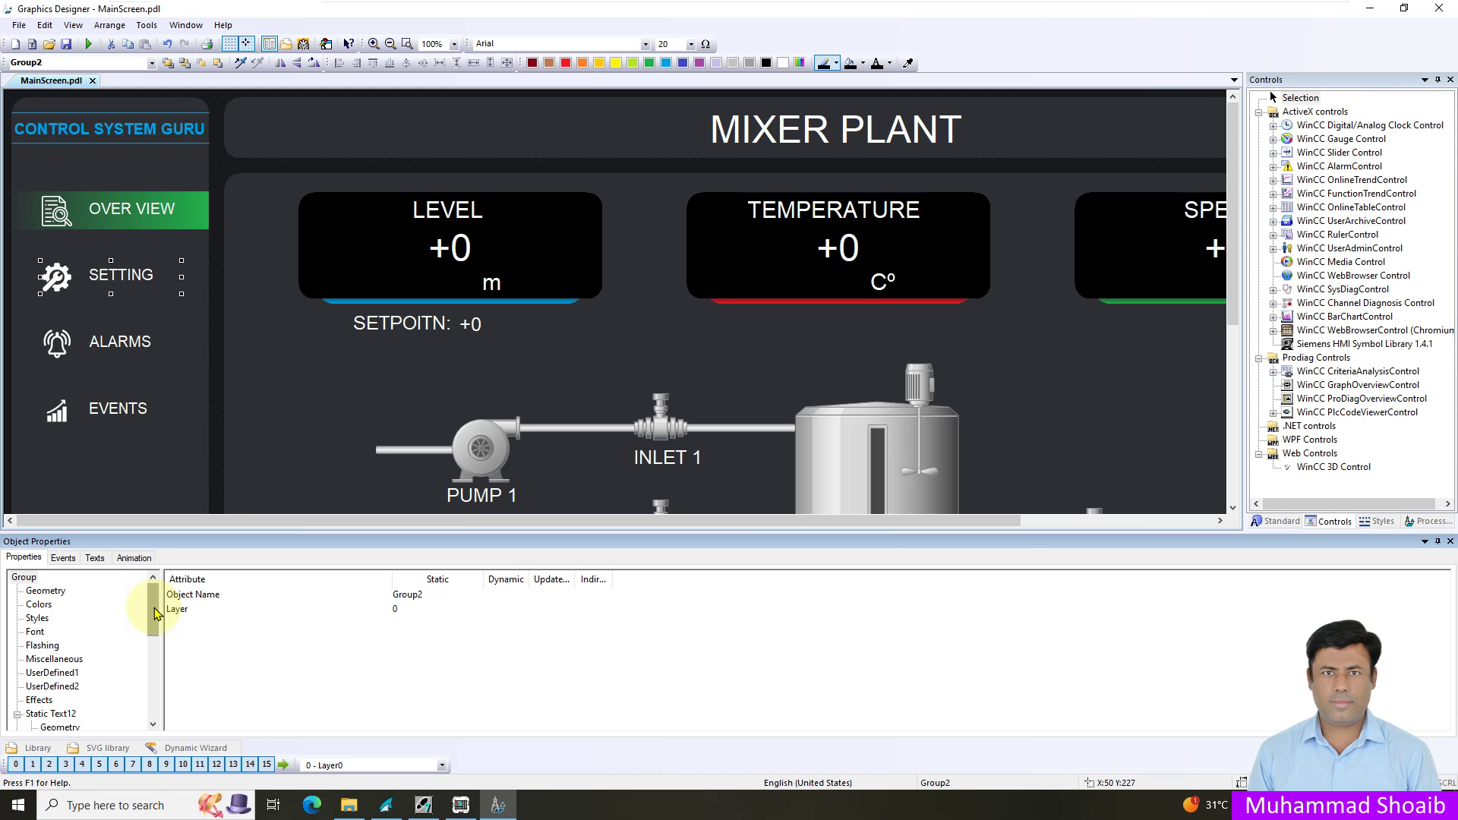
click(59, 659)
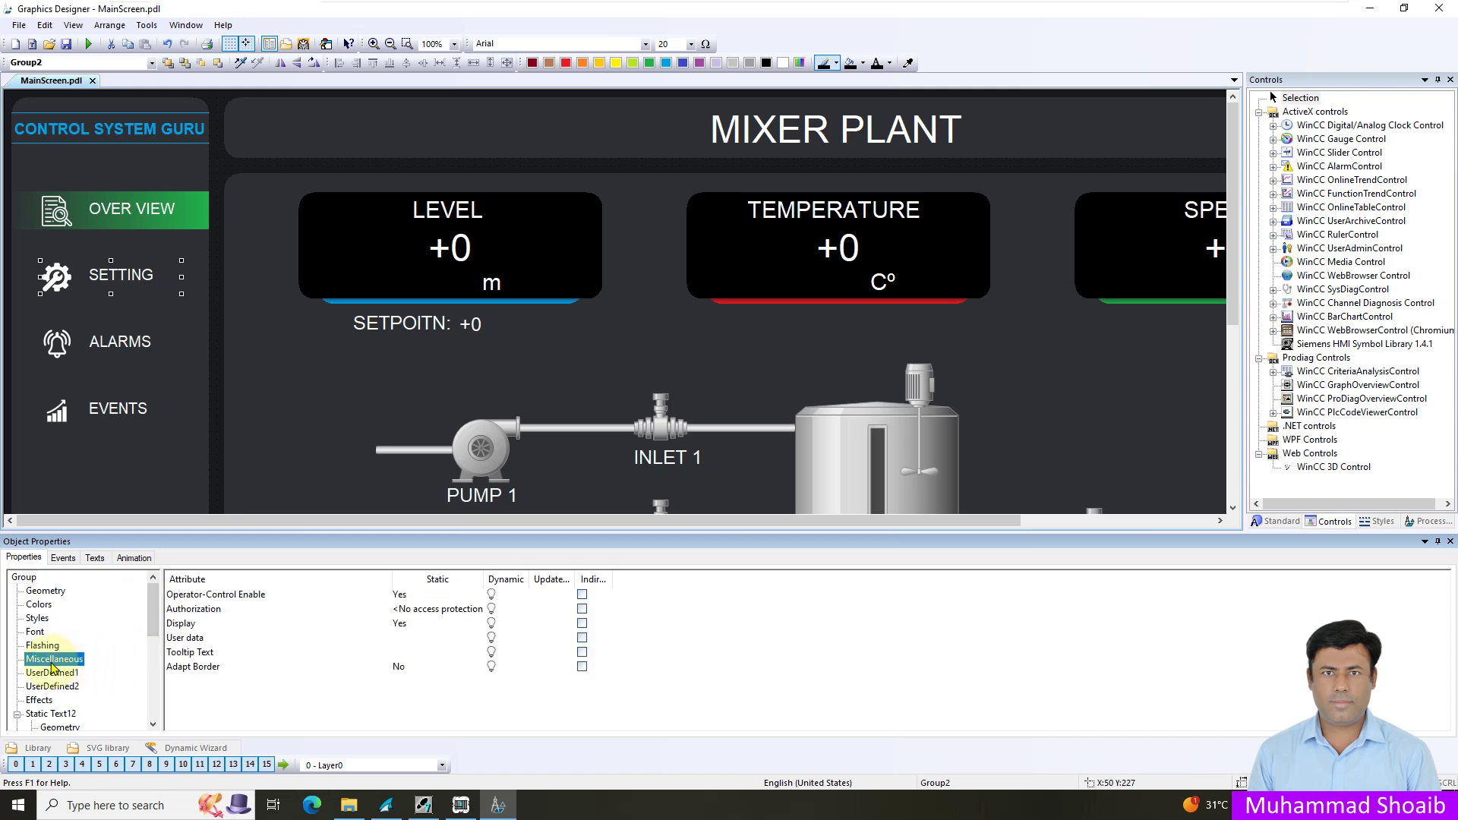
Step: Set the SETTING button's Authorization to Change picture
click(191, 610)
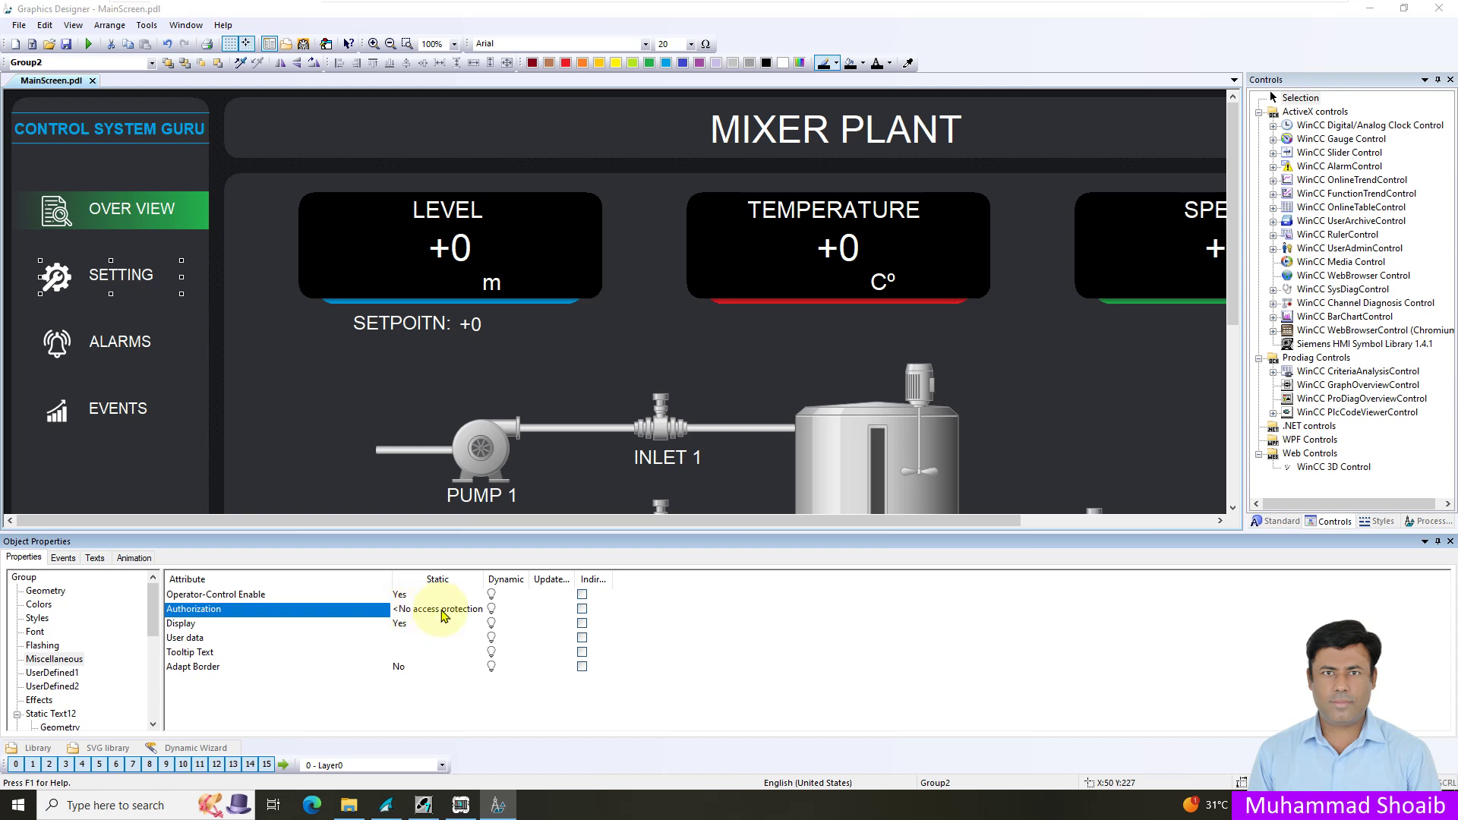
double_click(444, 610)
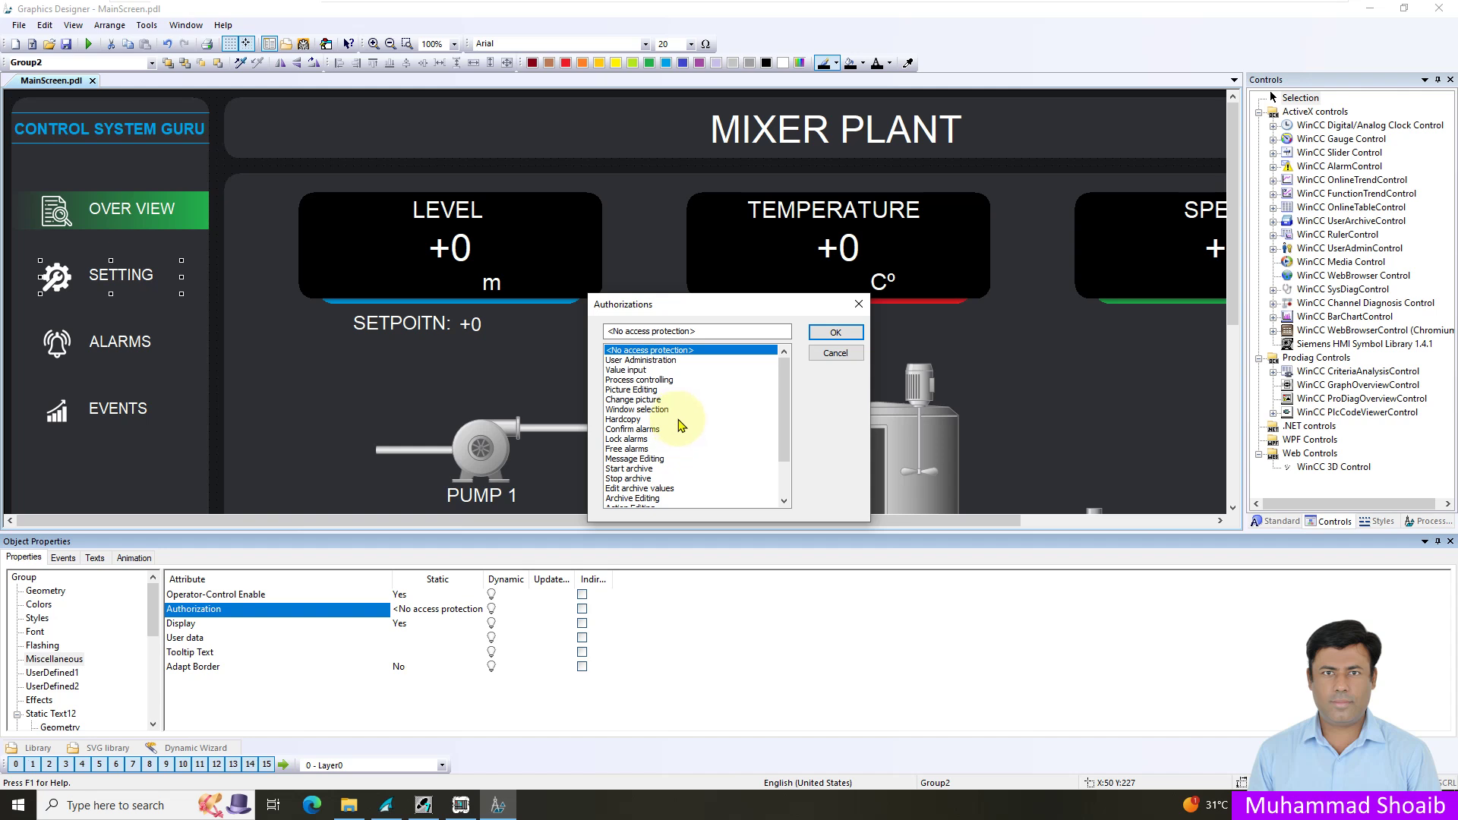
click(629, 400)
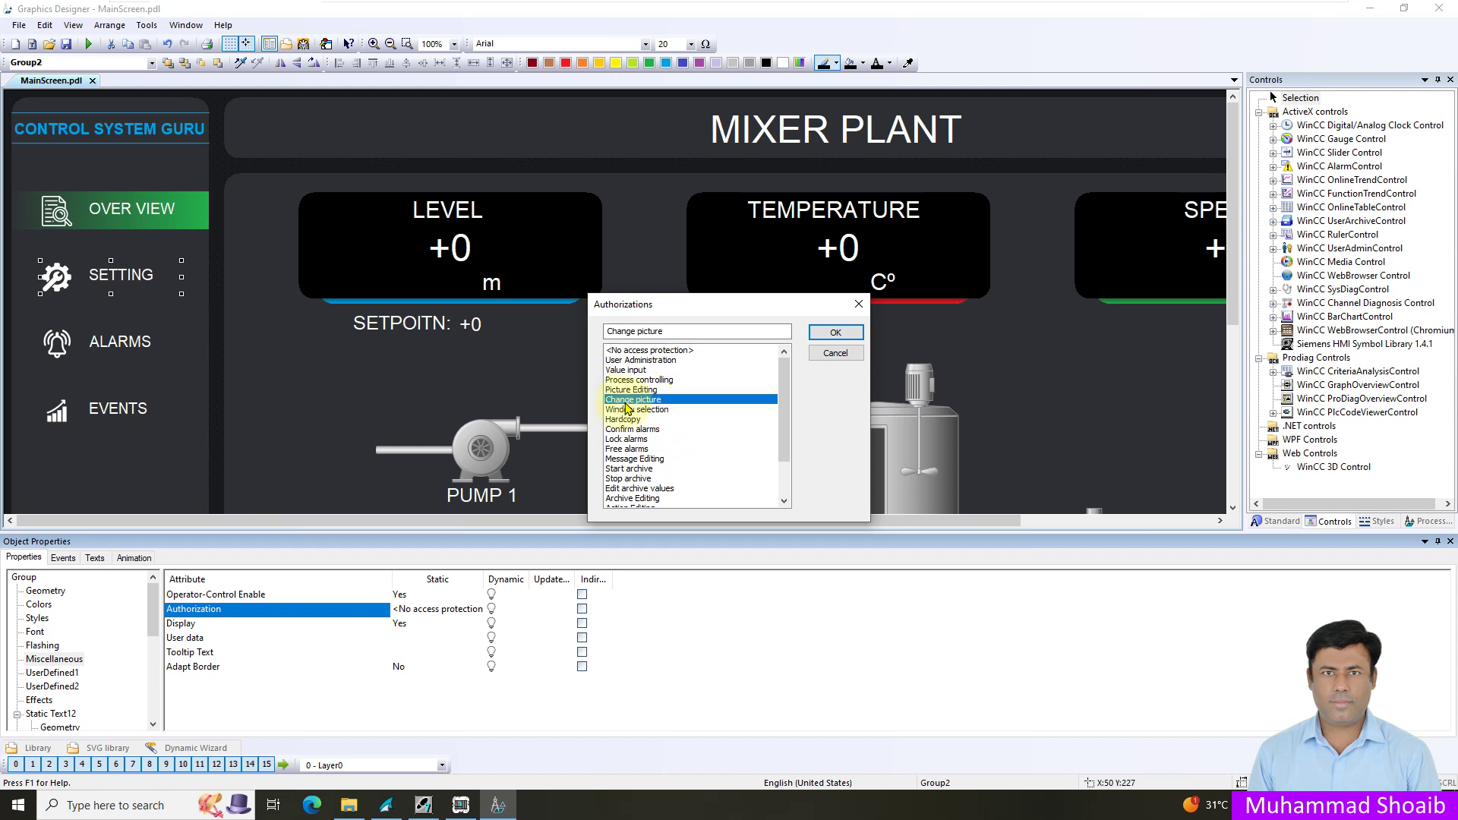
click(835, 333)
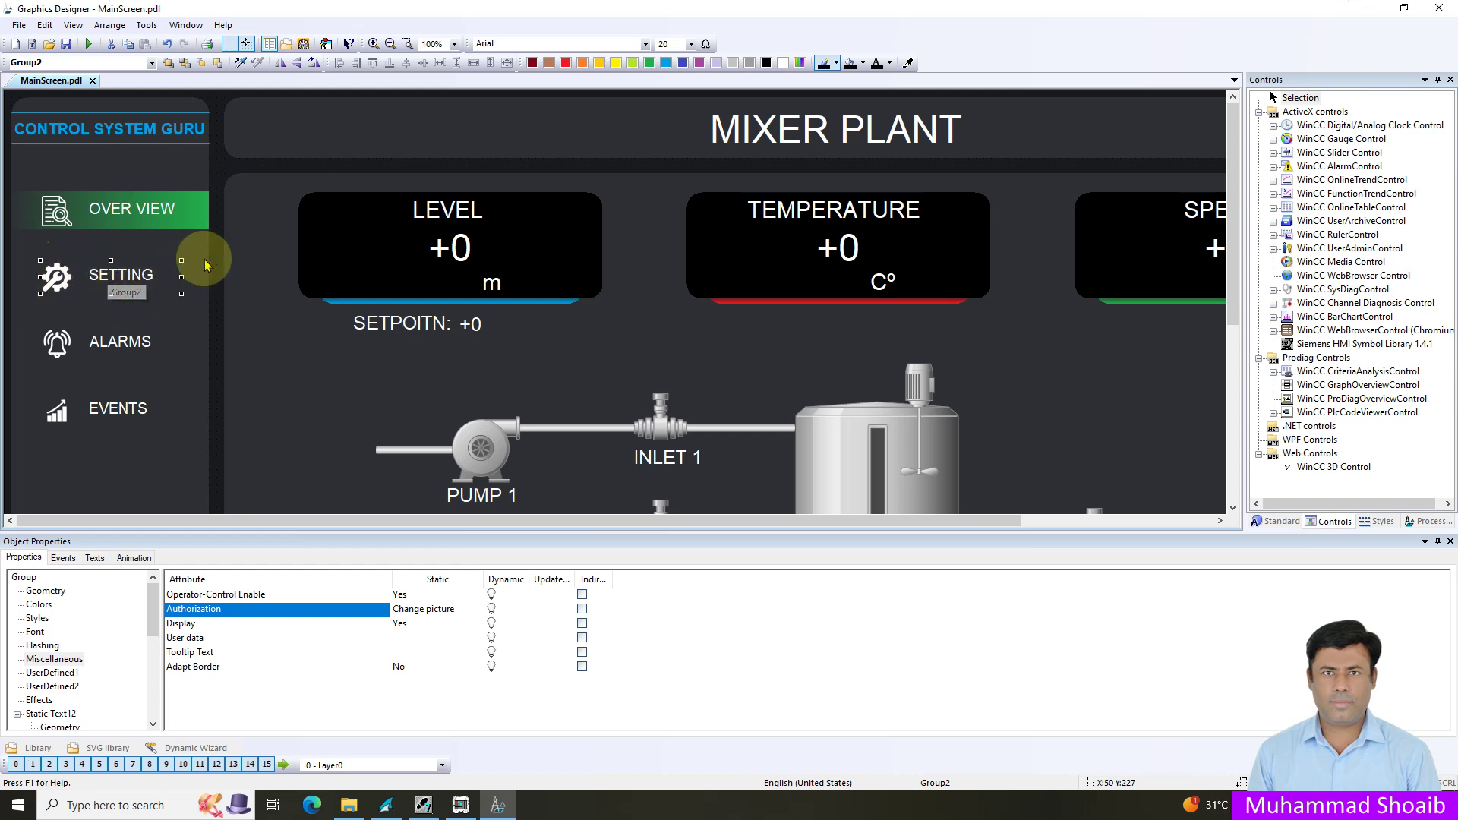
Step: Set the SETPOITN setpoint field's Authorization to Value input
click(471, 324)
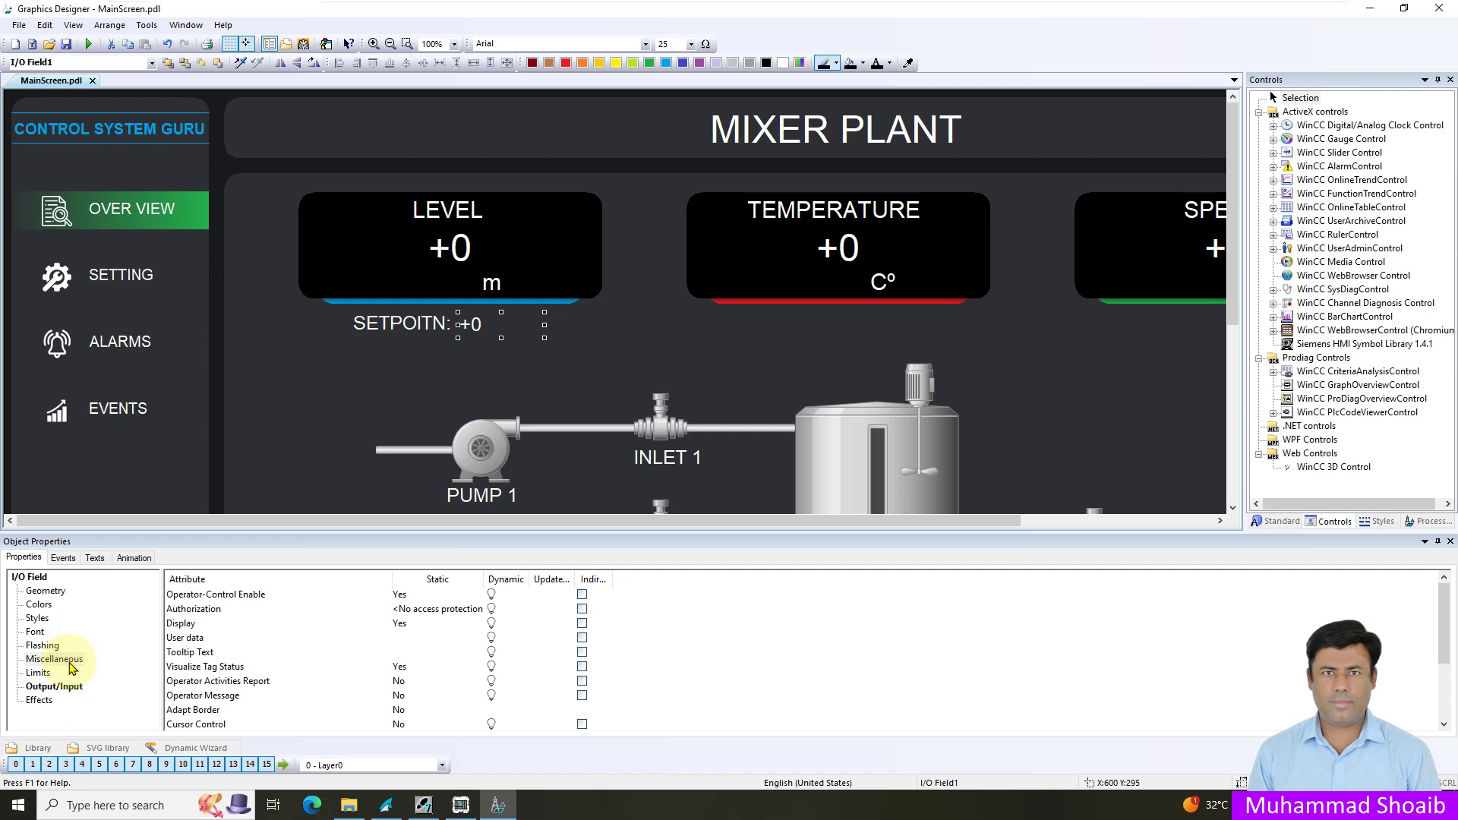
click(75, 658)
double_click(455, 615)
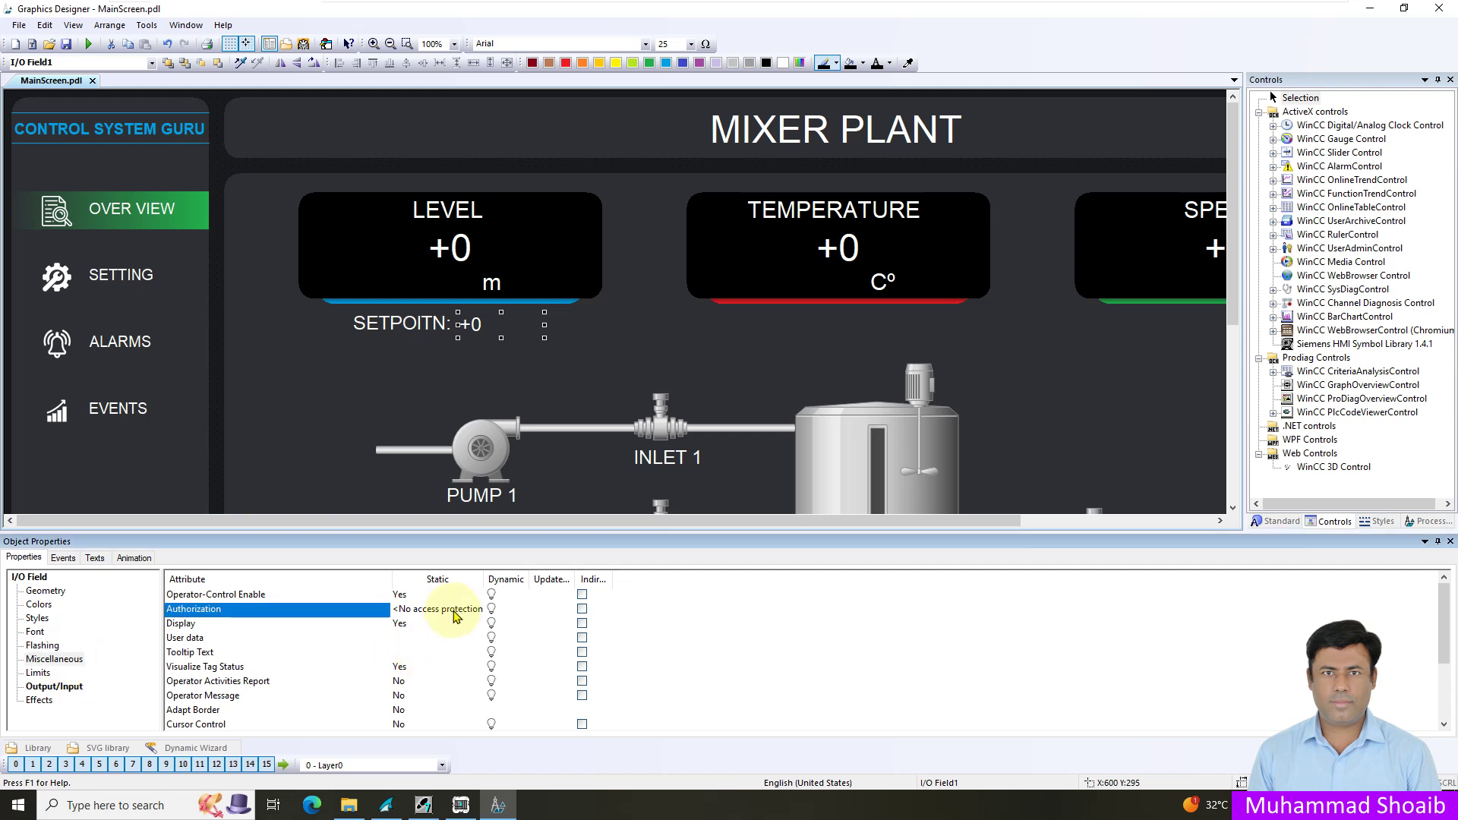
click(630, 370)
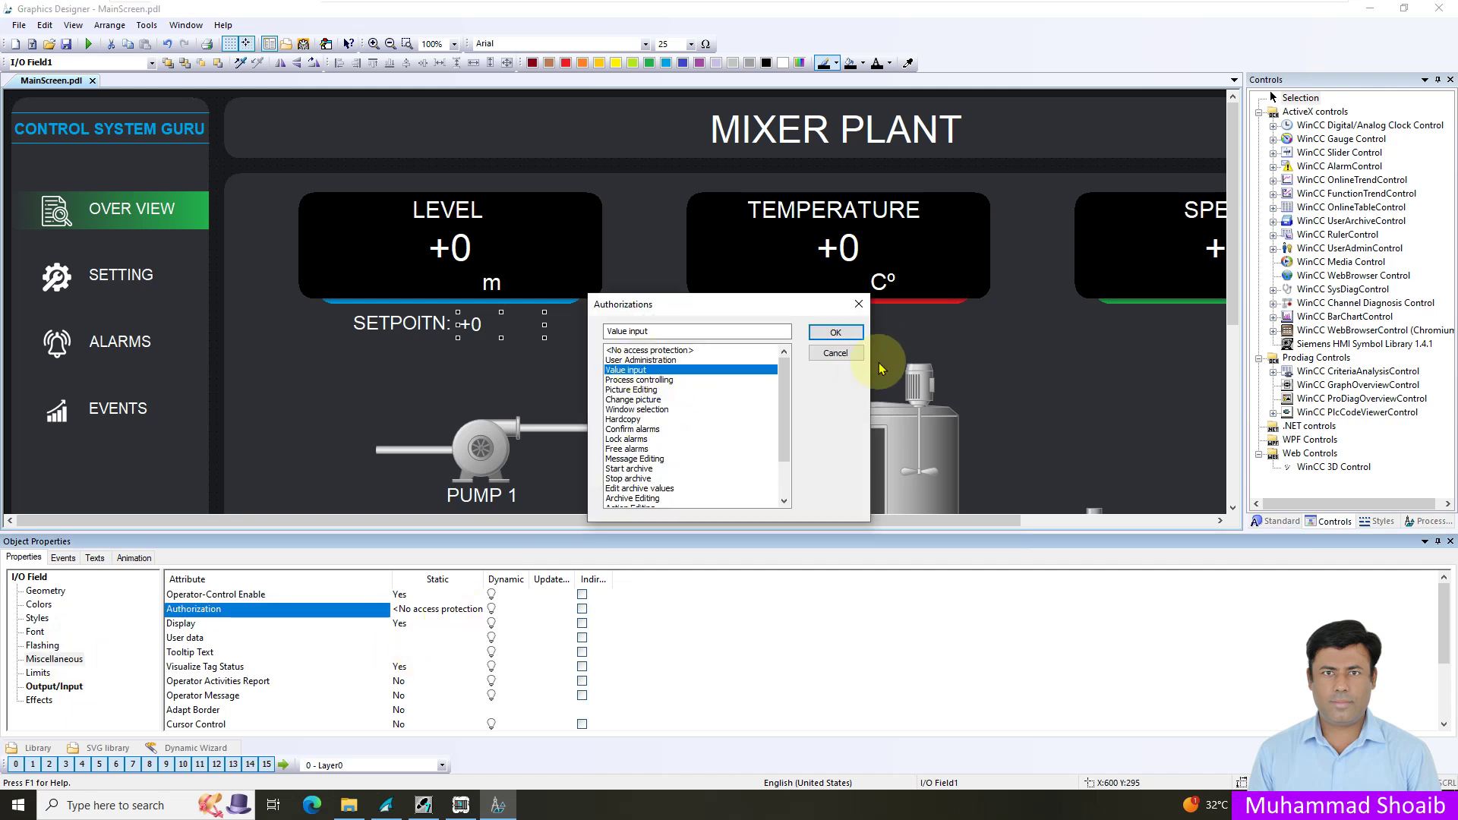
click(835, 332)
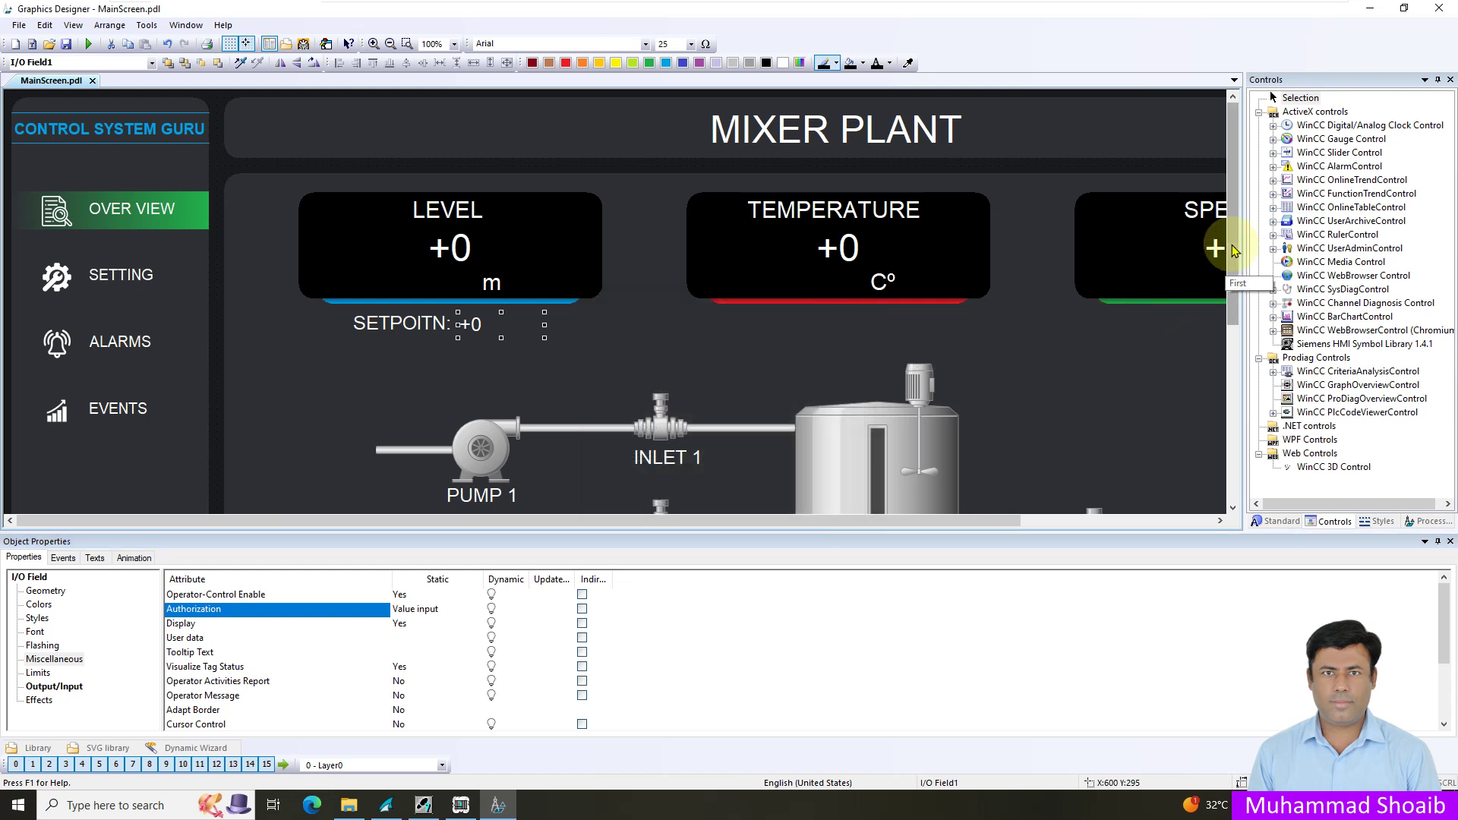
drag(1230, 251, 1253, 488)
Step: Require Project Manager authorization on SHUTDOWN, save the picture, and activate Runtime
click(134, 478)
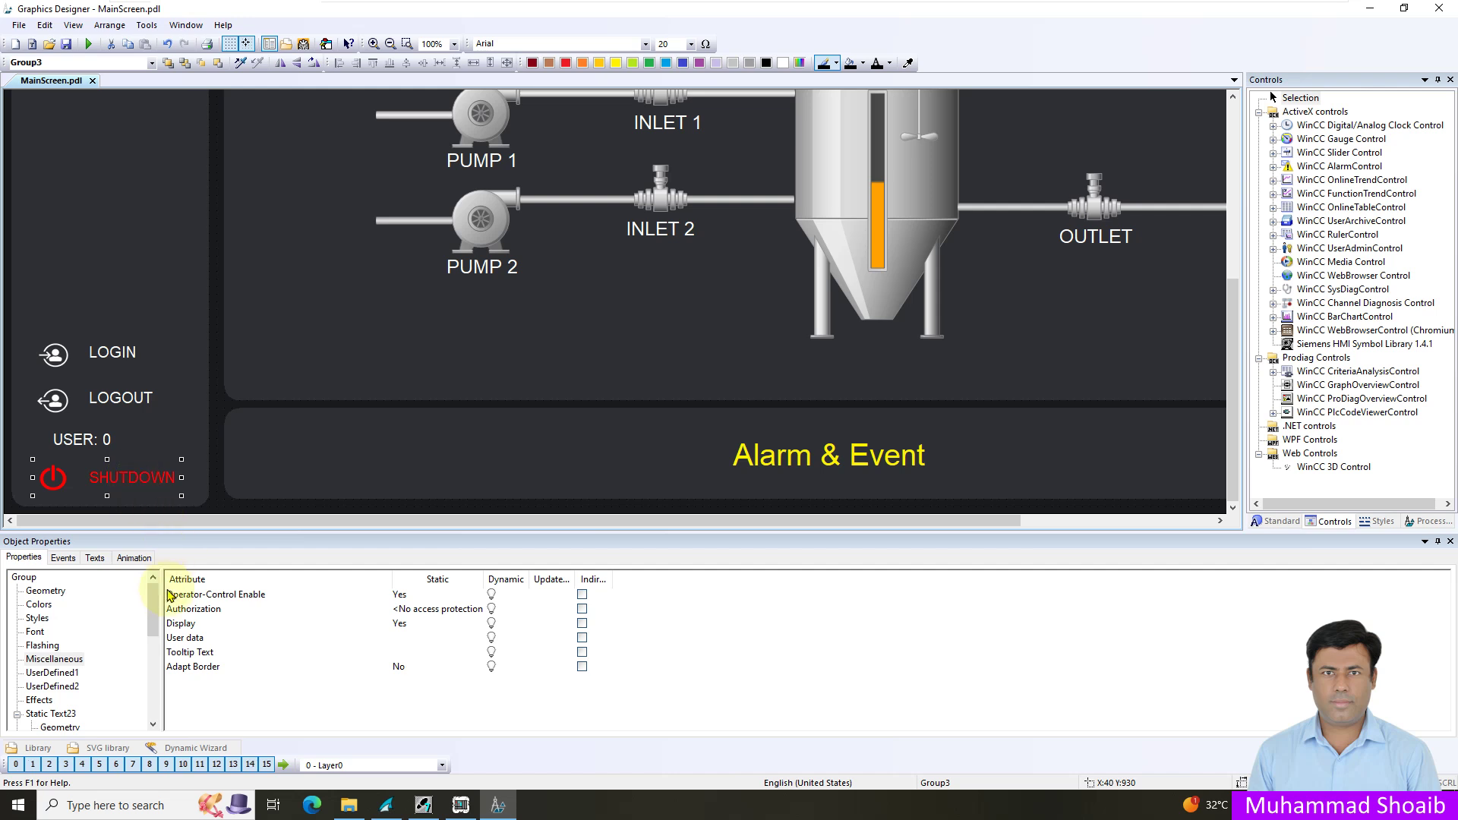
click(62, 661)
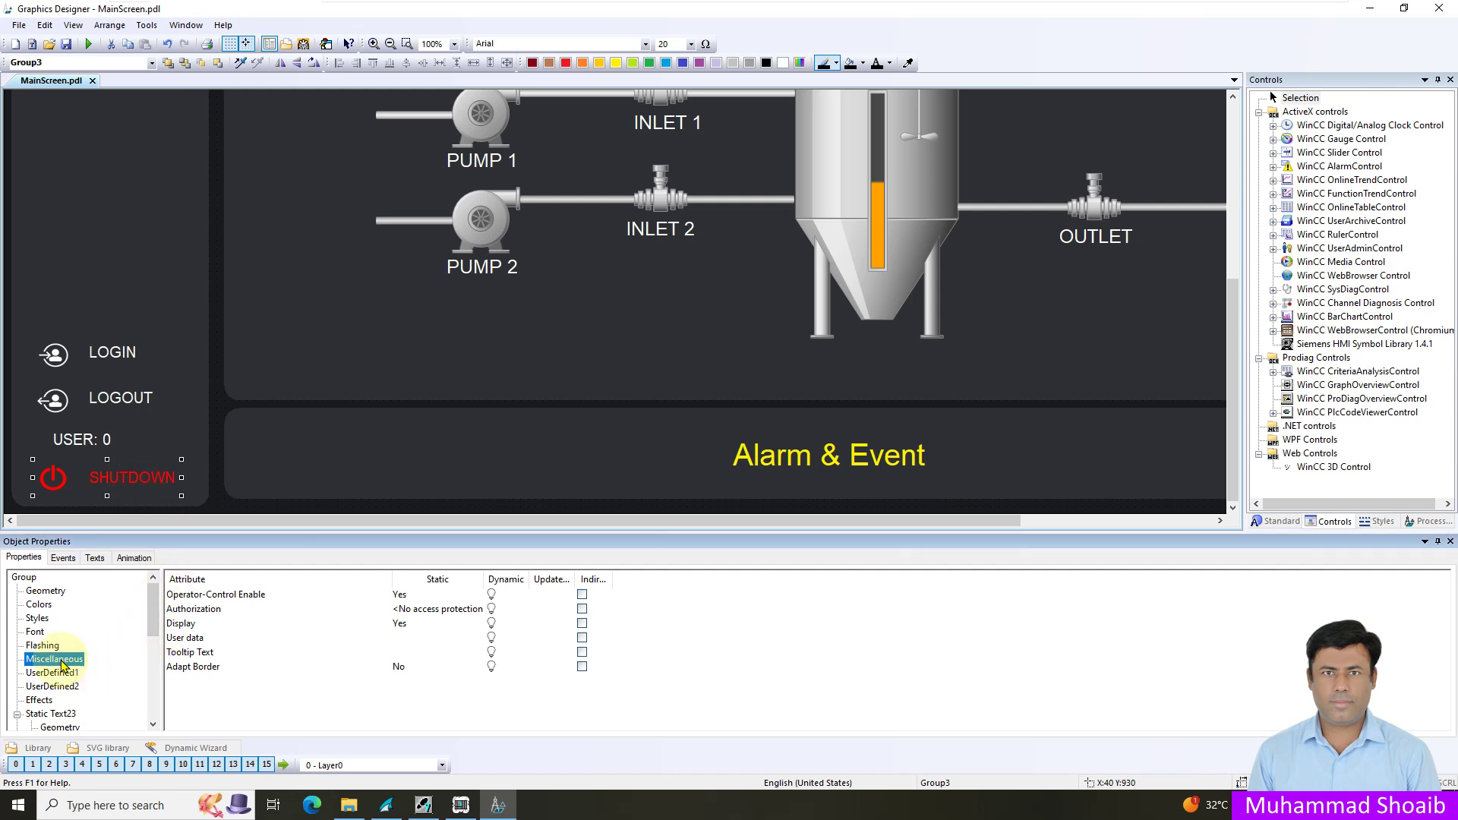
double_click(439, 610)
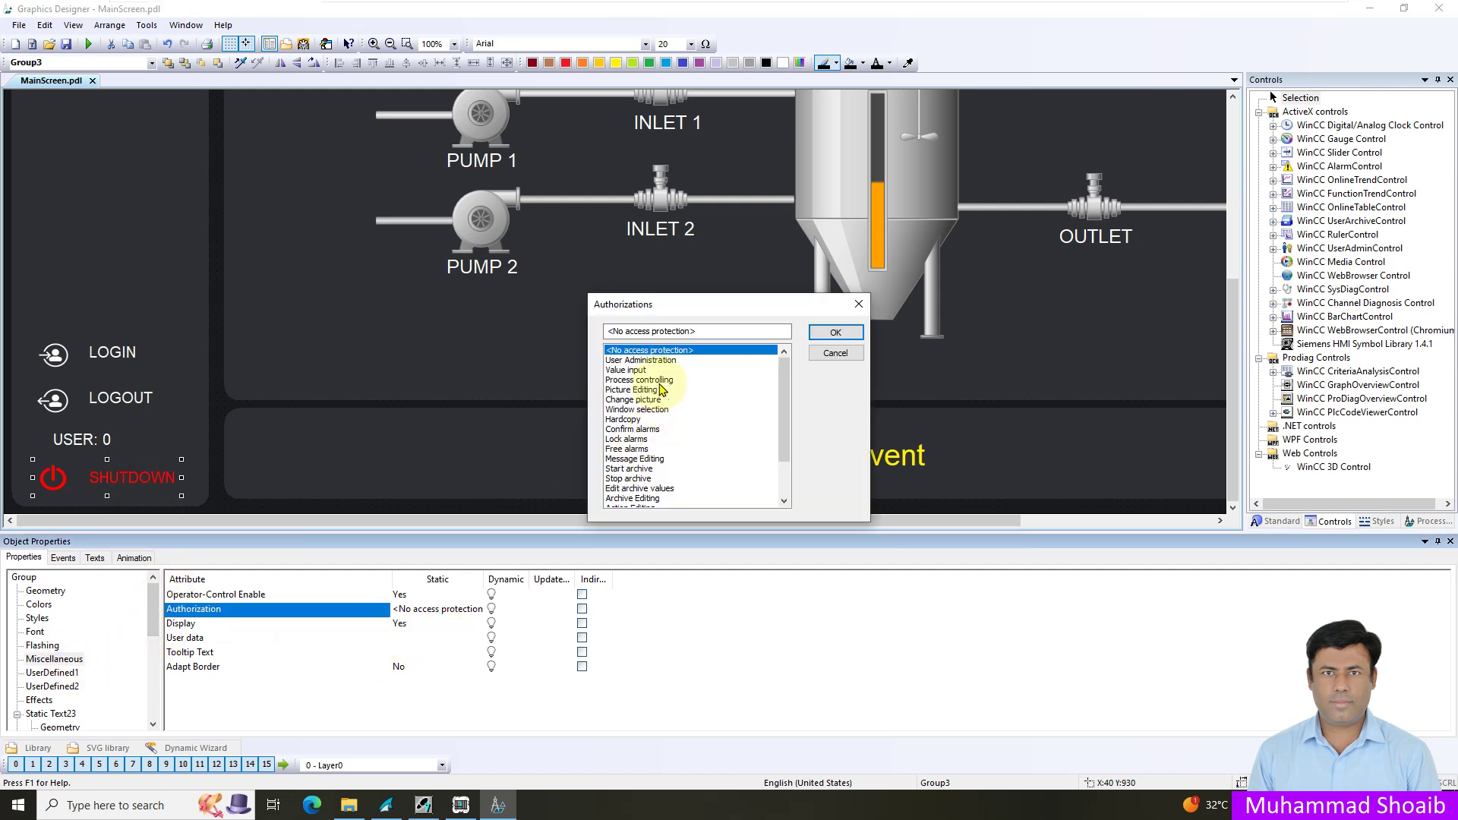
click(783, 478)
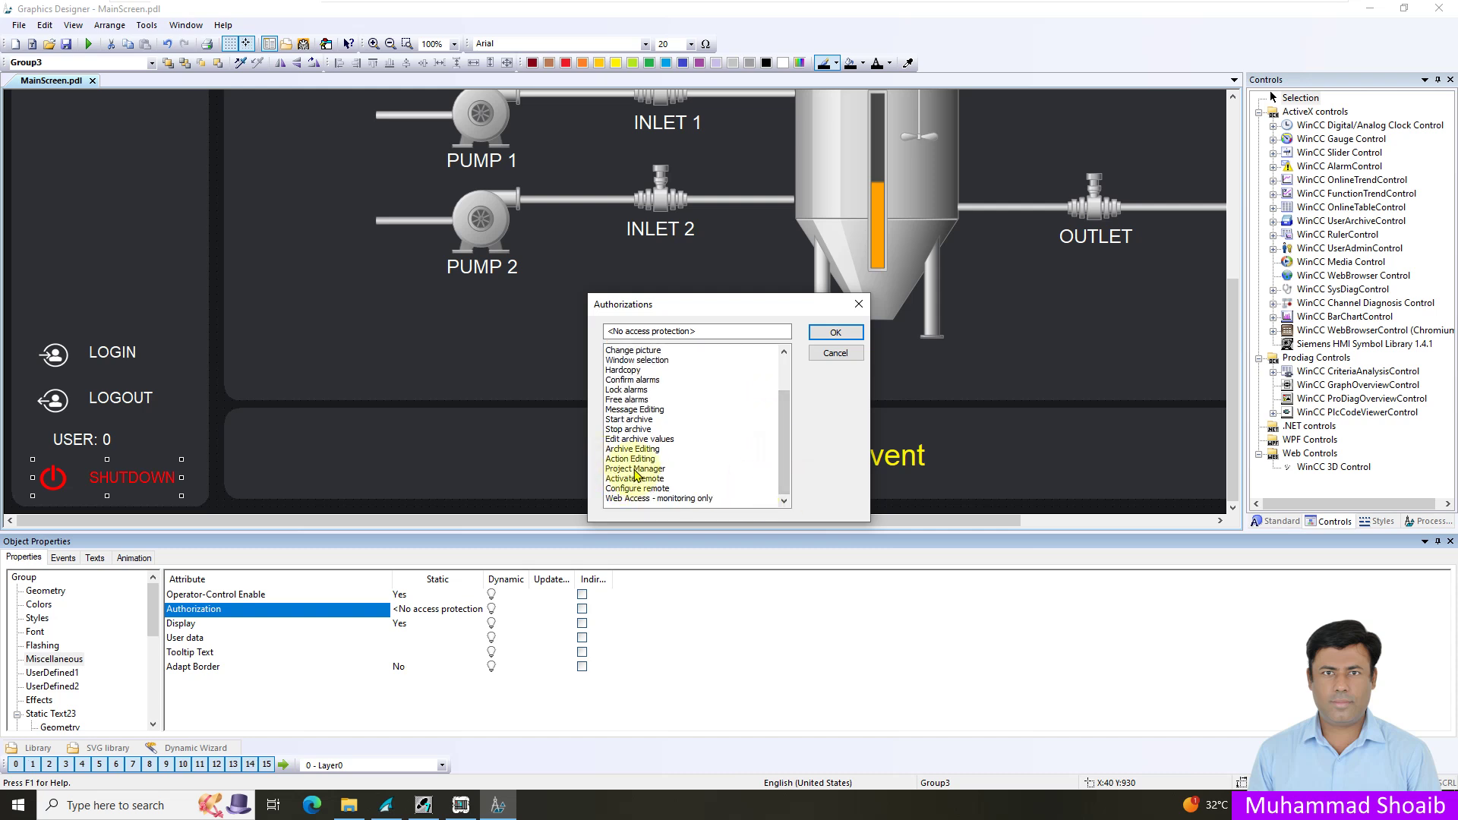
click(623, 469)
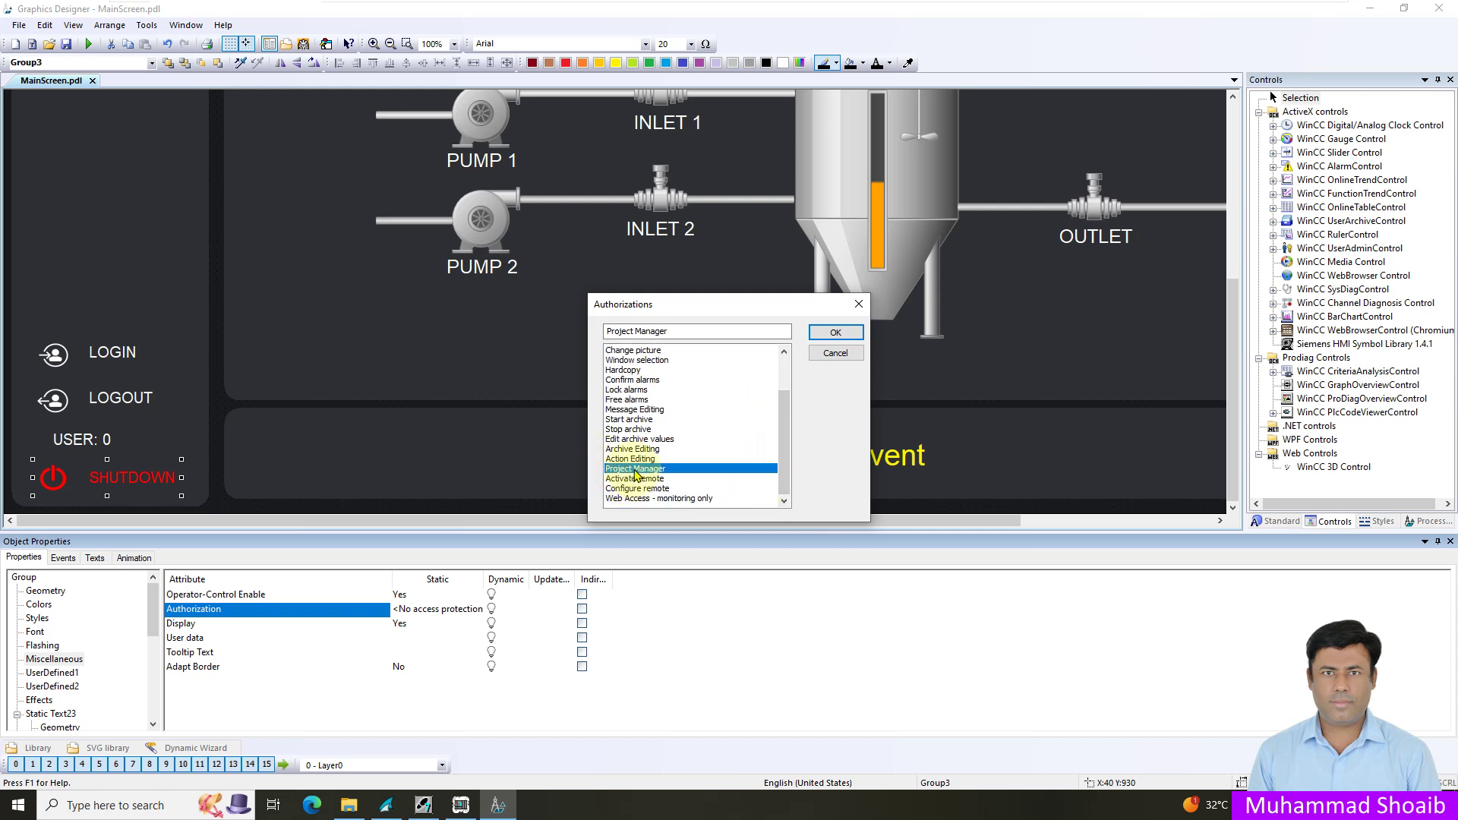
click(836, 334)
click(66, 46)
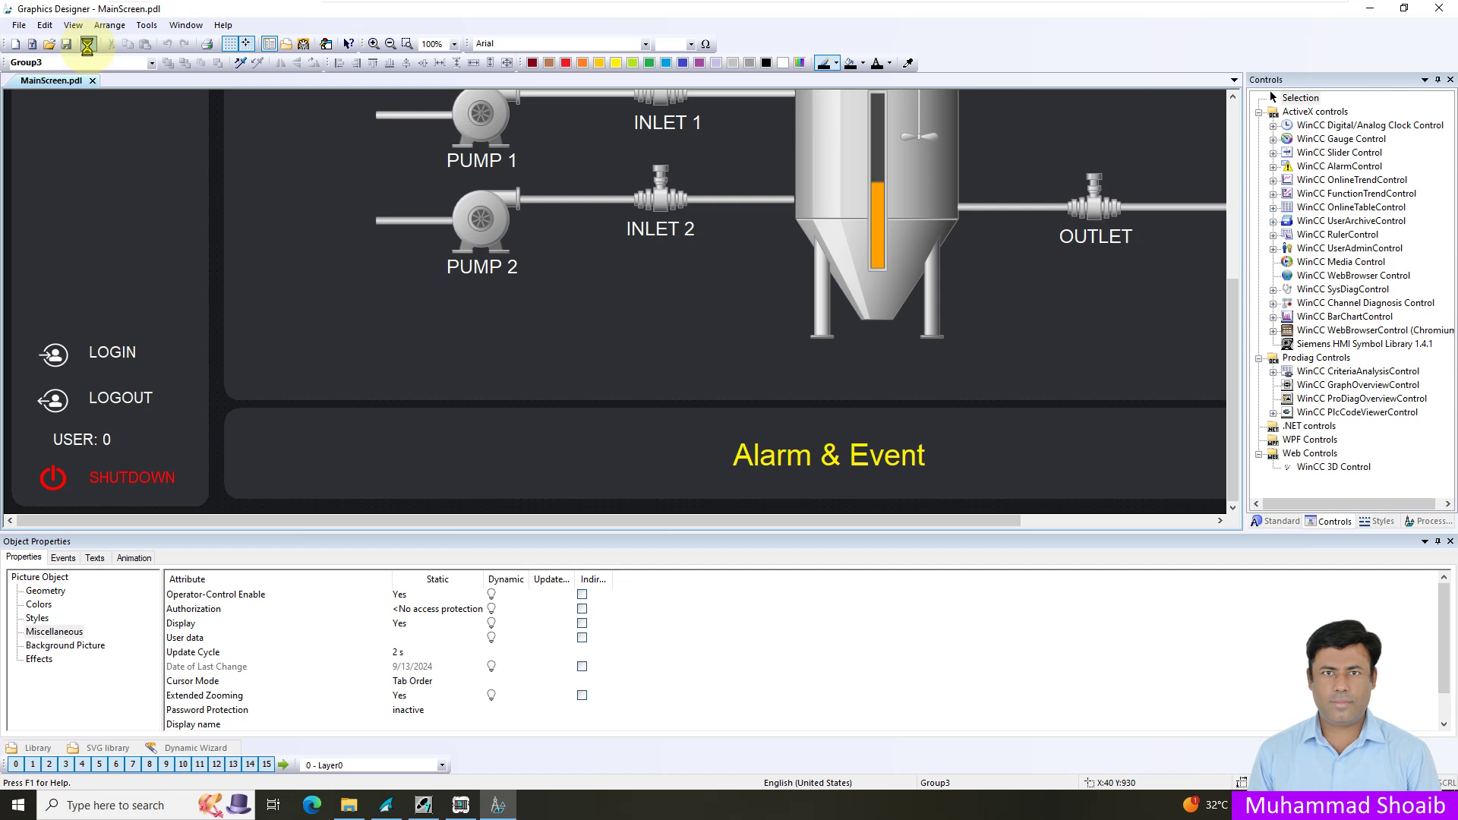
click(87, 45)
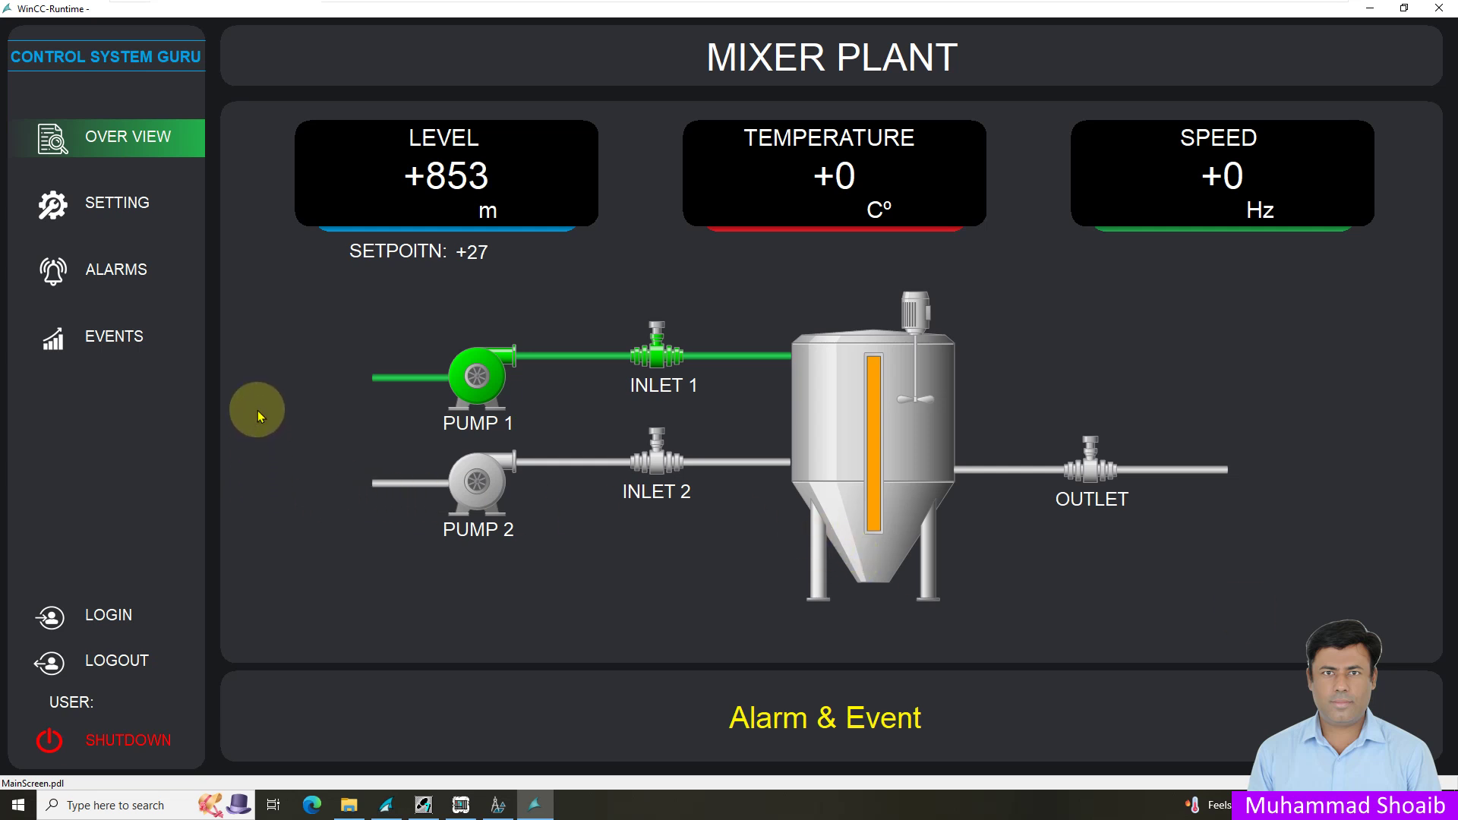
Step: While logged out, try SETTING, the setpoint and SHUTDOWN, dismissing each No operator authorization message
click(119, 204)
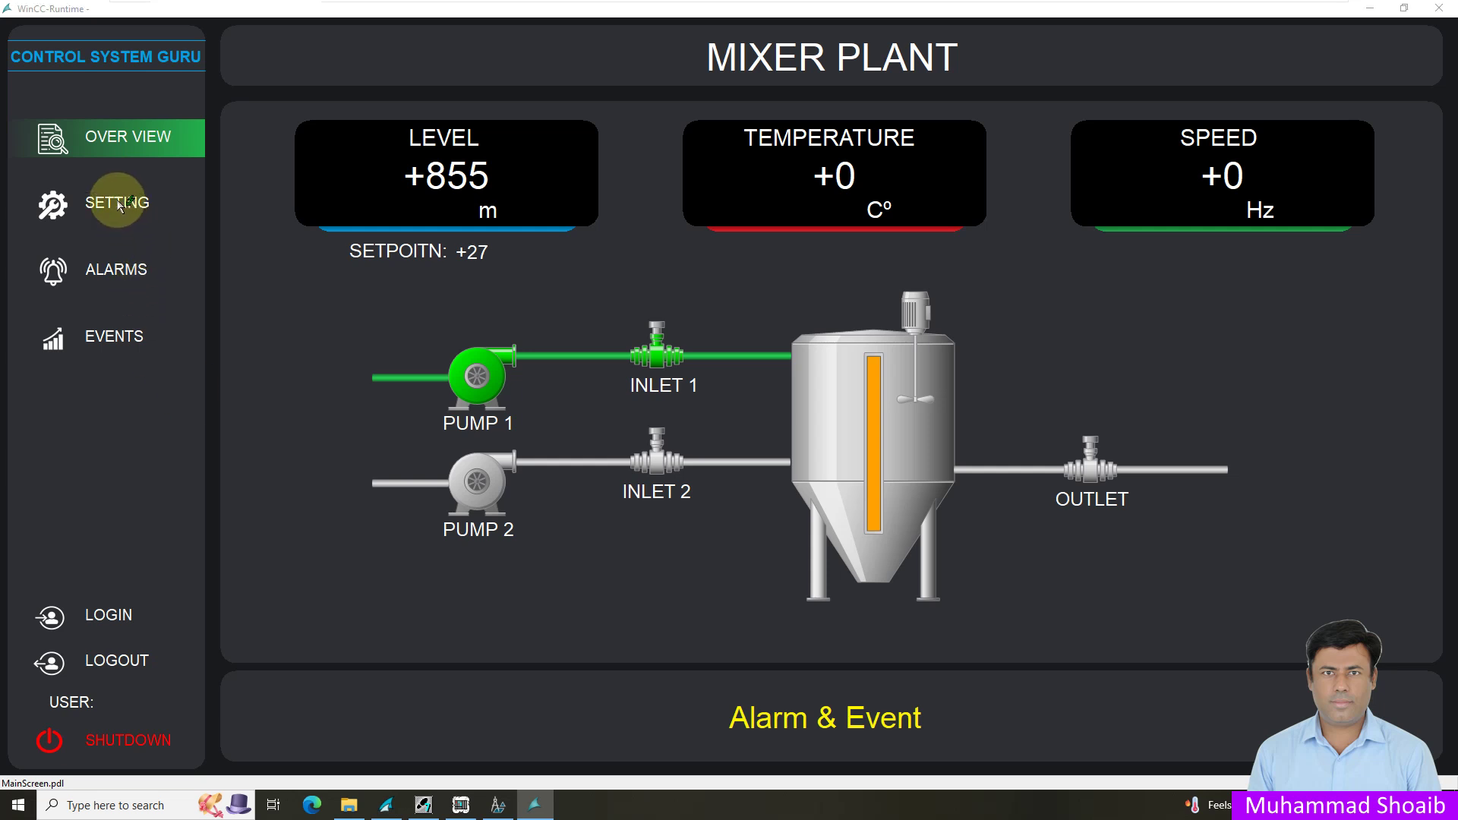
click(727, 443)
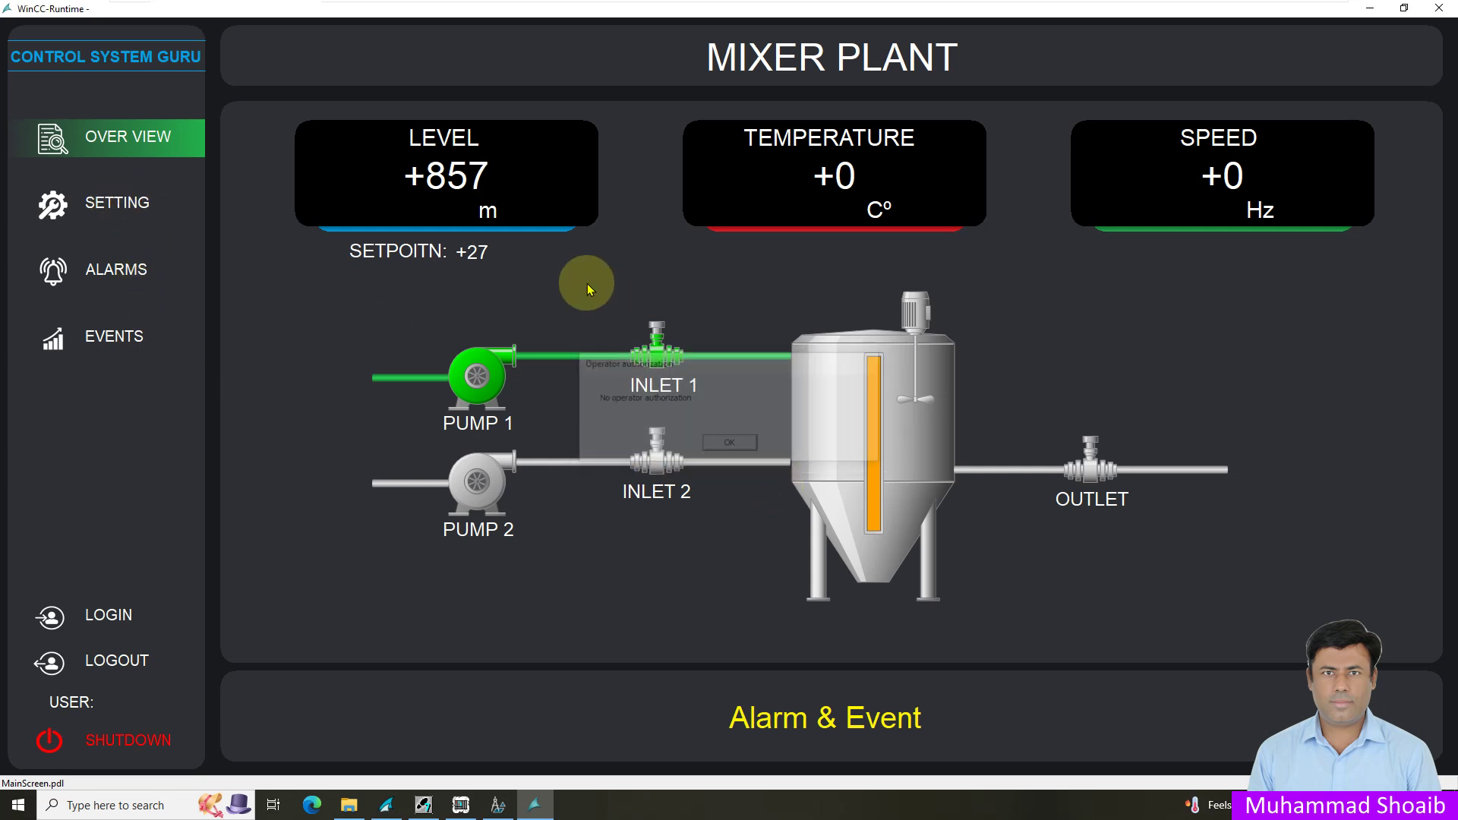
click(478, 251)
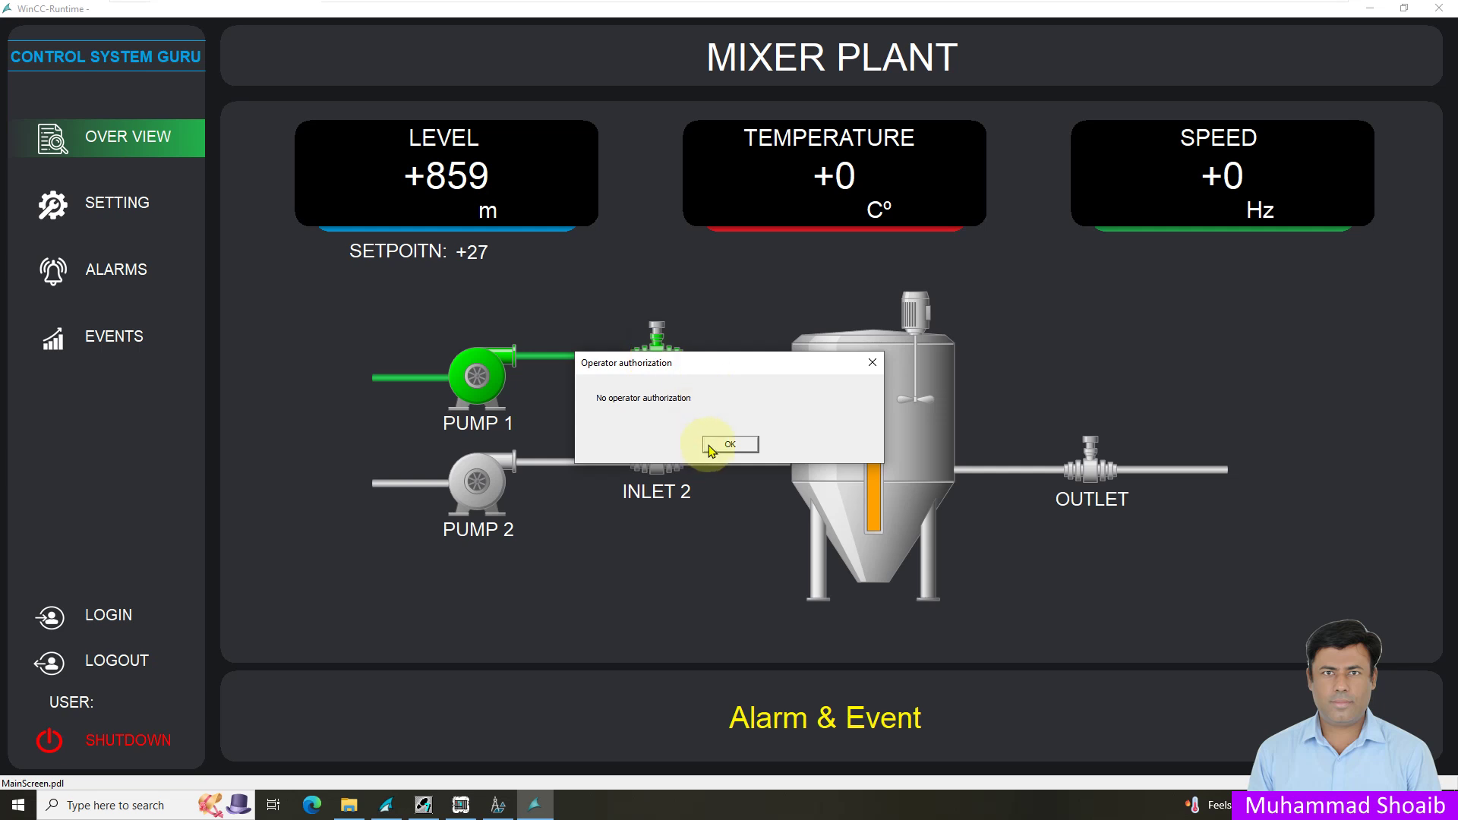
click(725, 443)
click(146, 734)
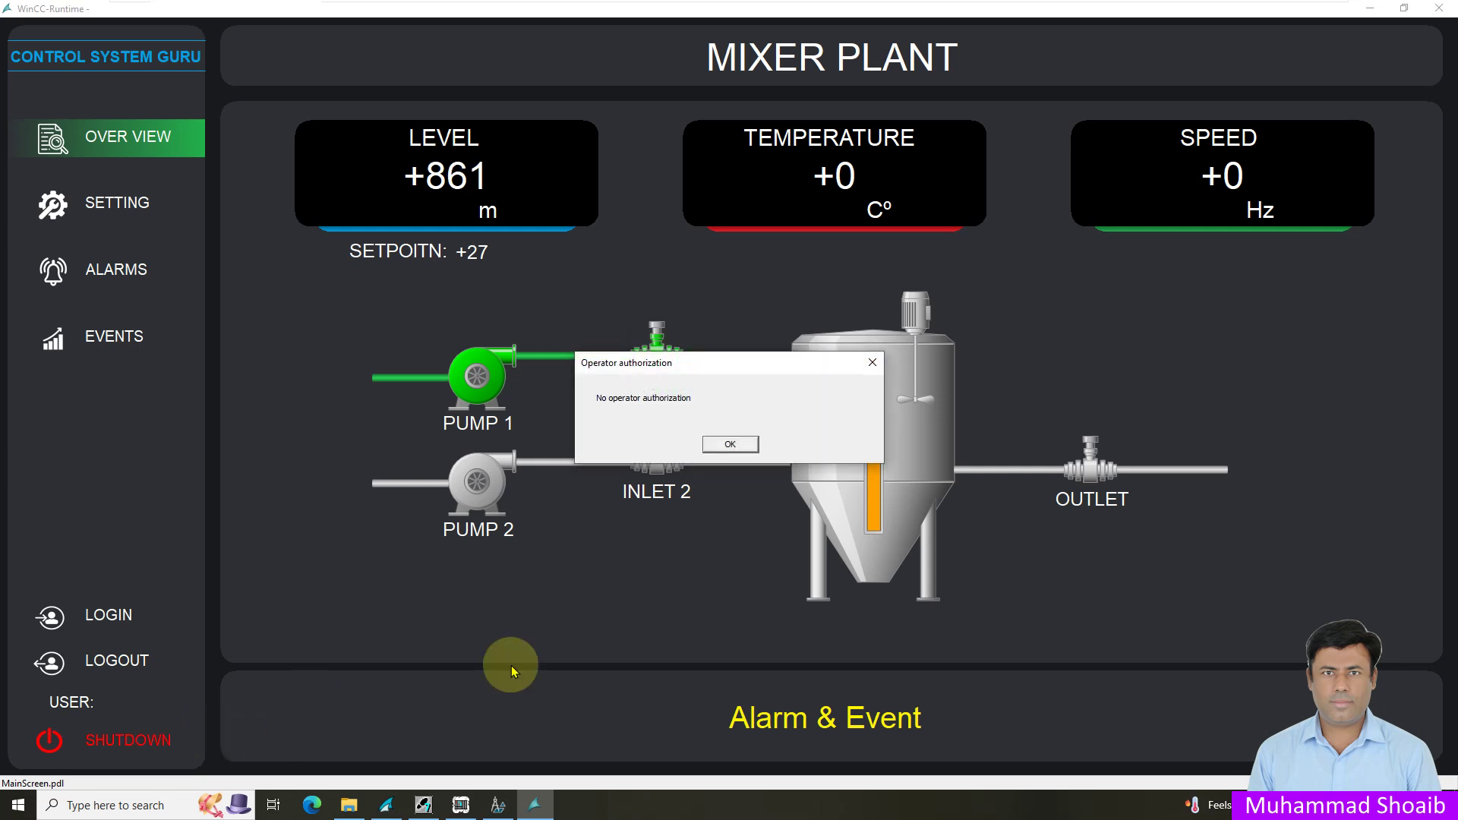
click(722, 447)
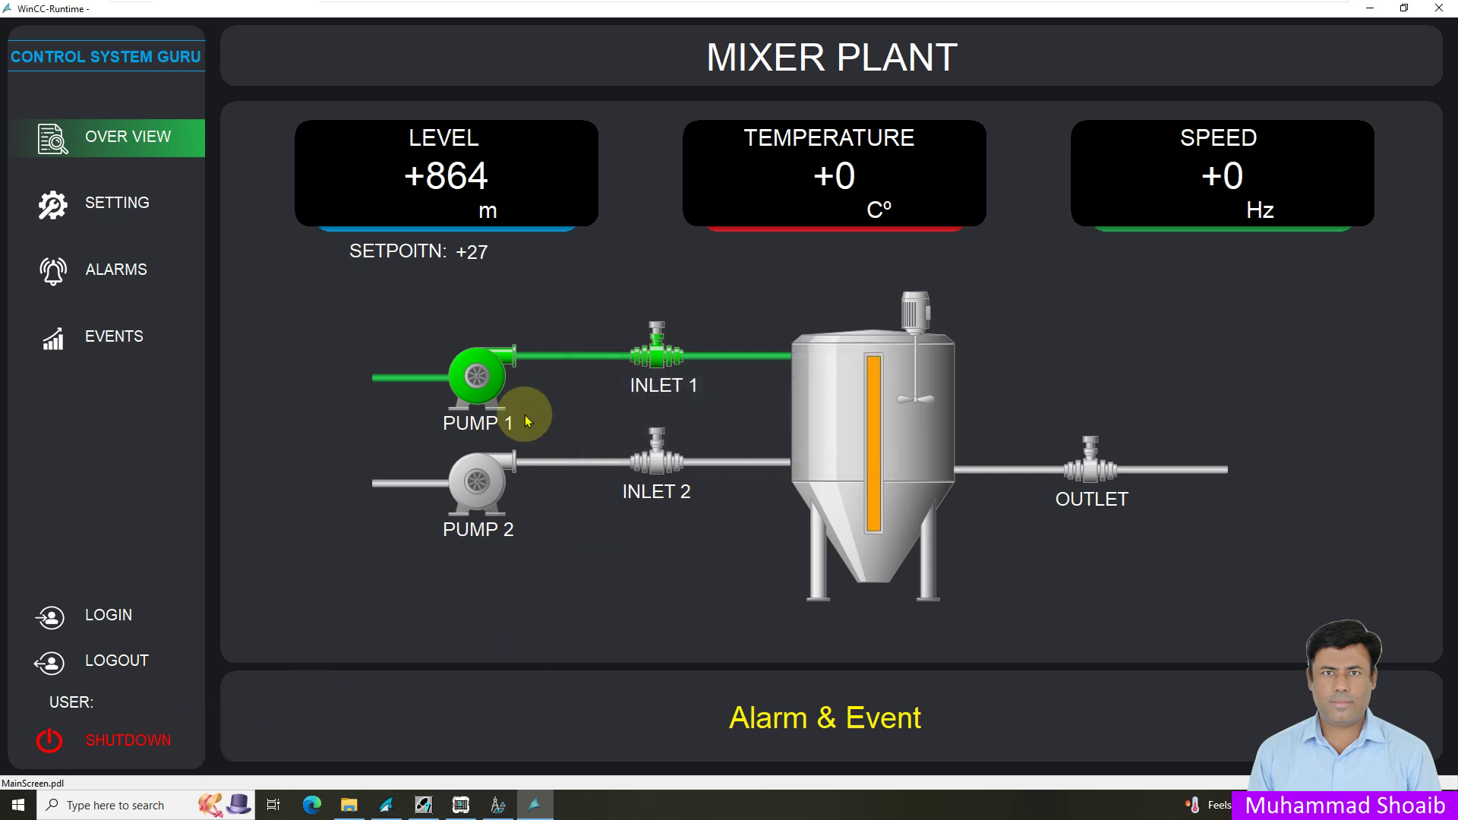
click(108, 615)
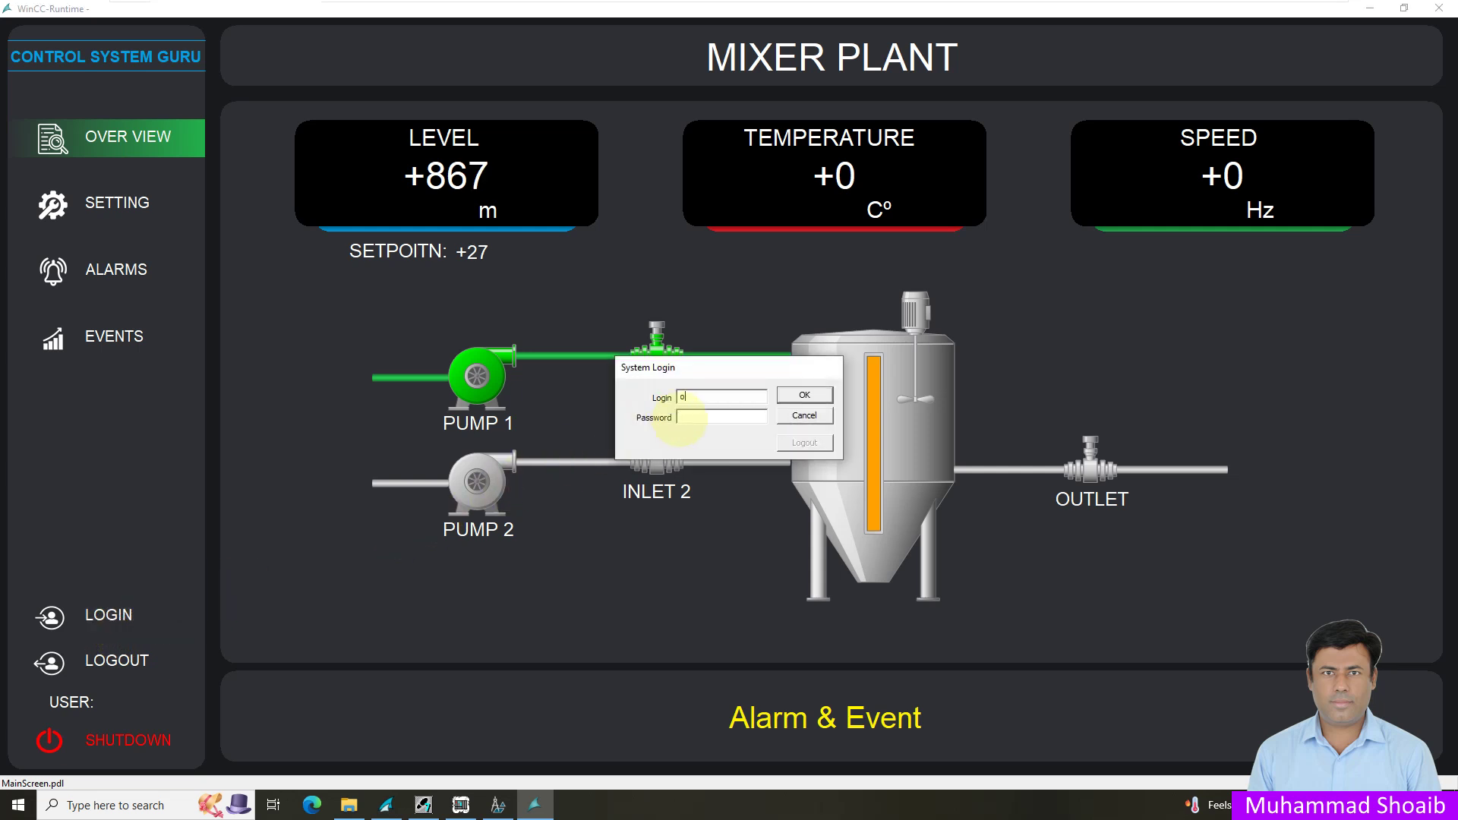
Step: Log in as operator, open the Setting screen, return, and see the setpoint edit refused
text(operator)
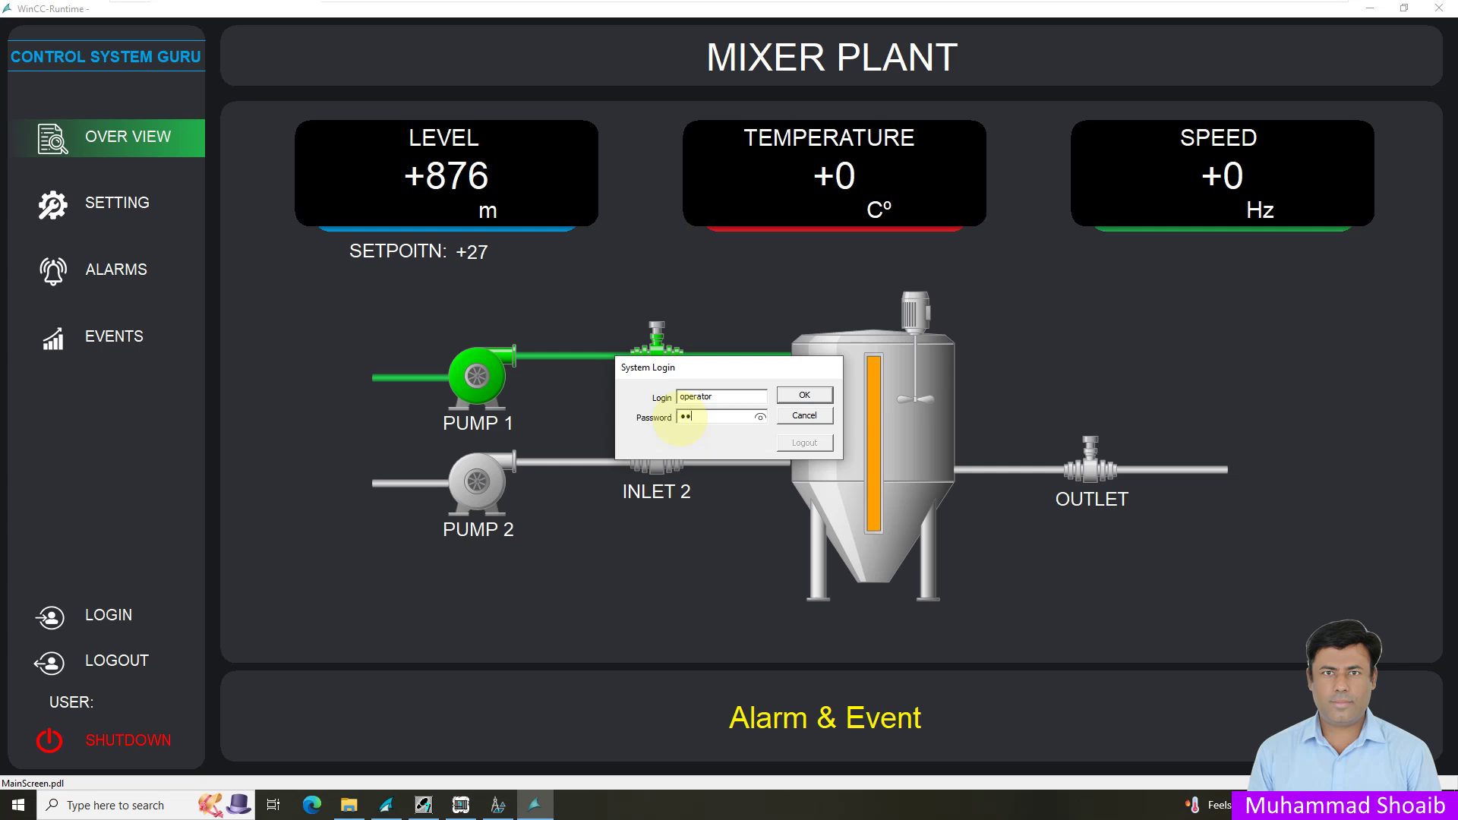
key(Return)
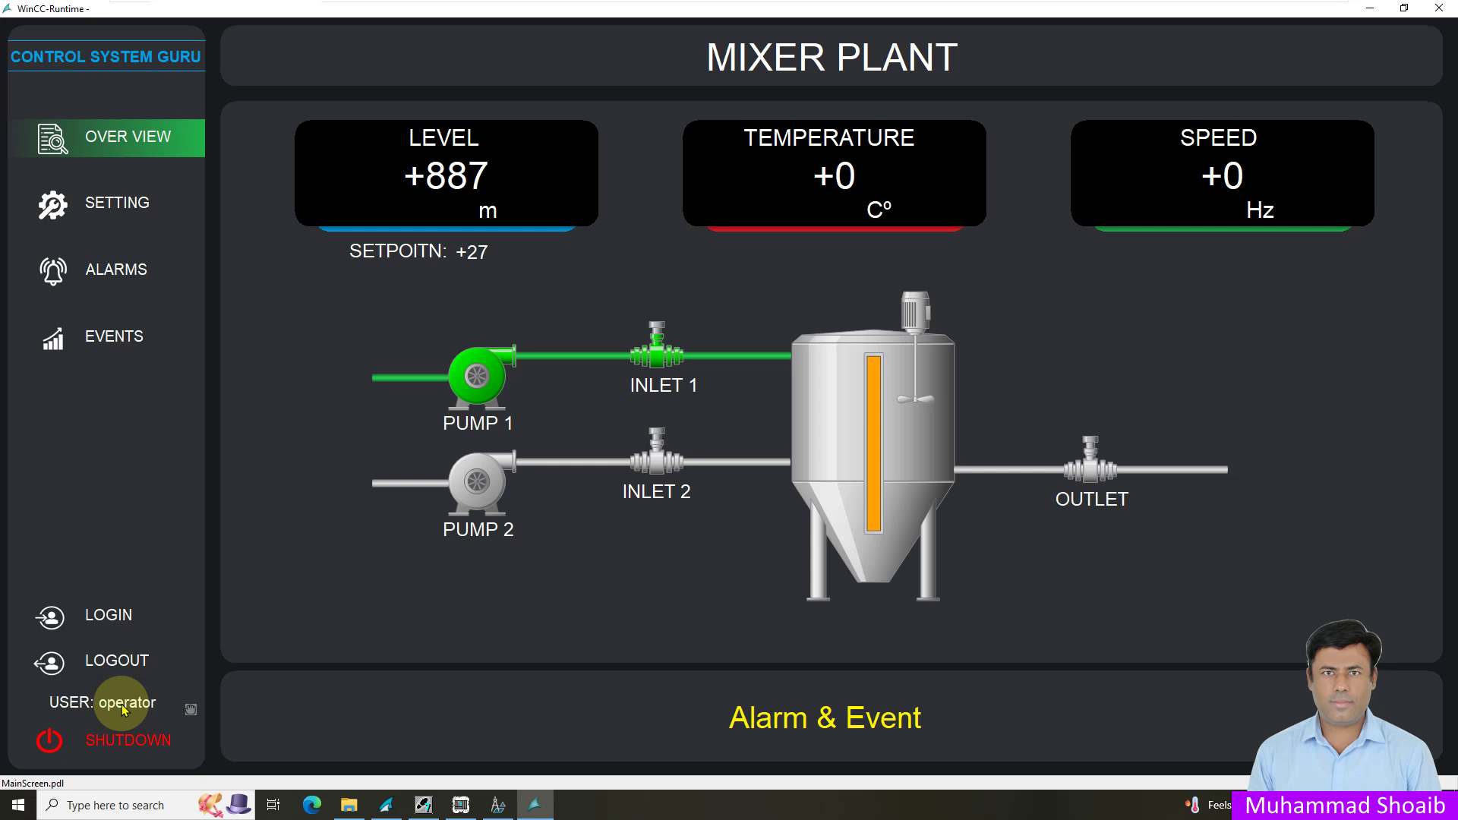
click(118, 205)
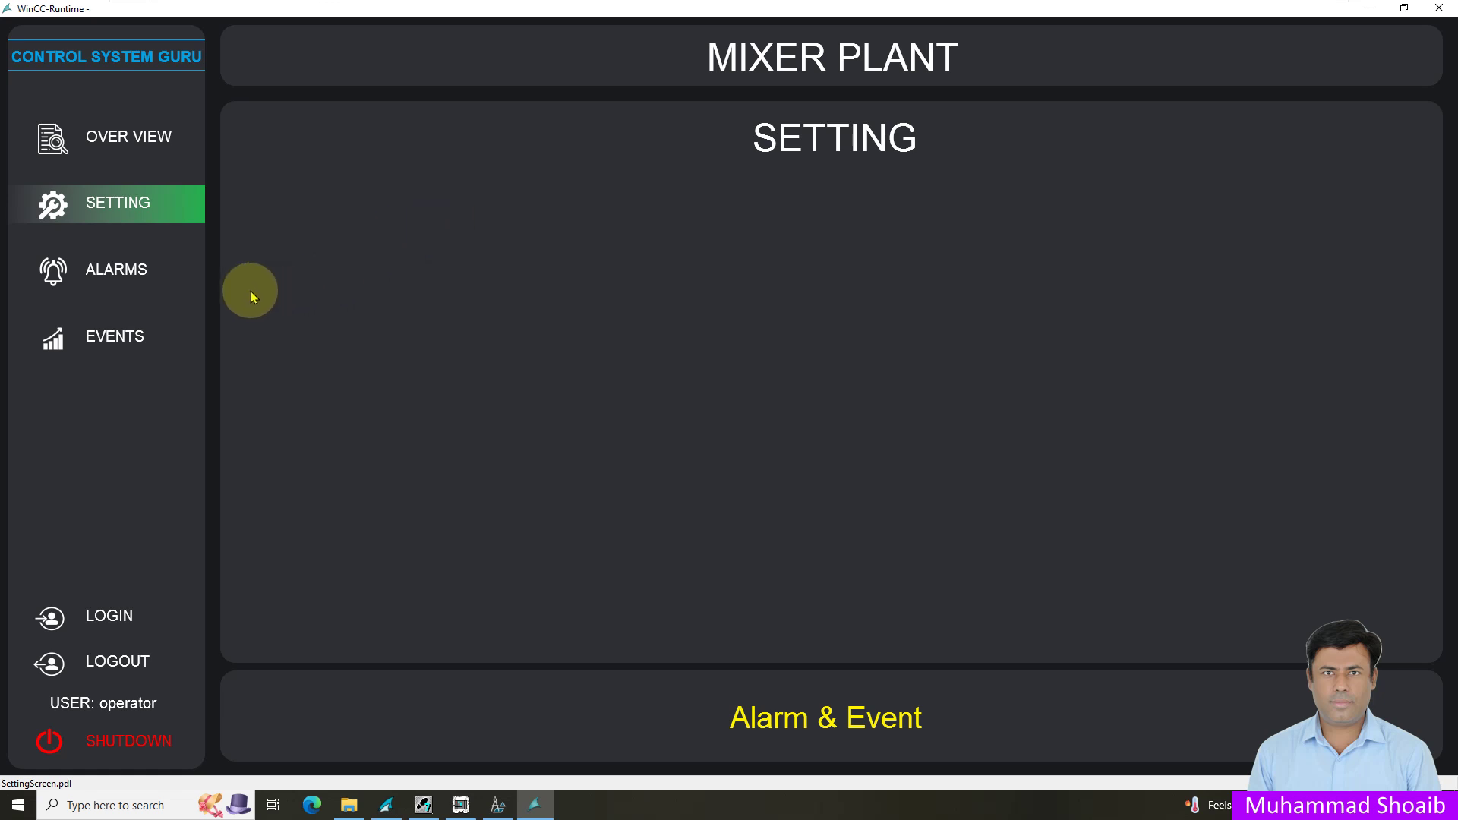
click(137, 144)
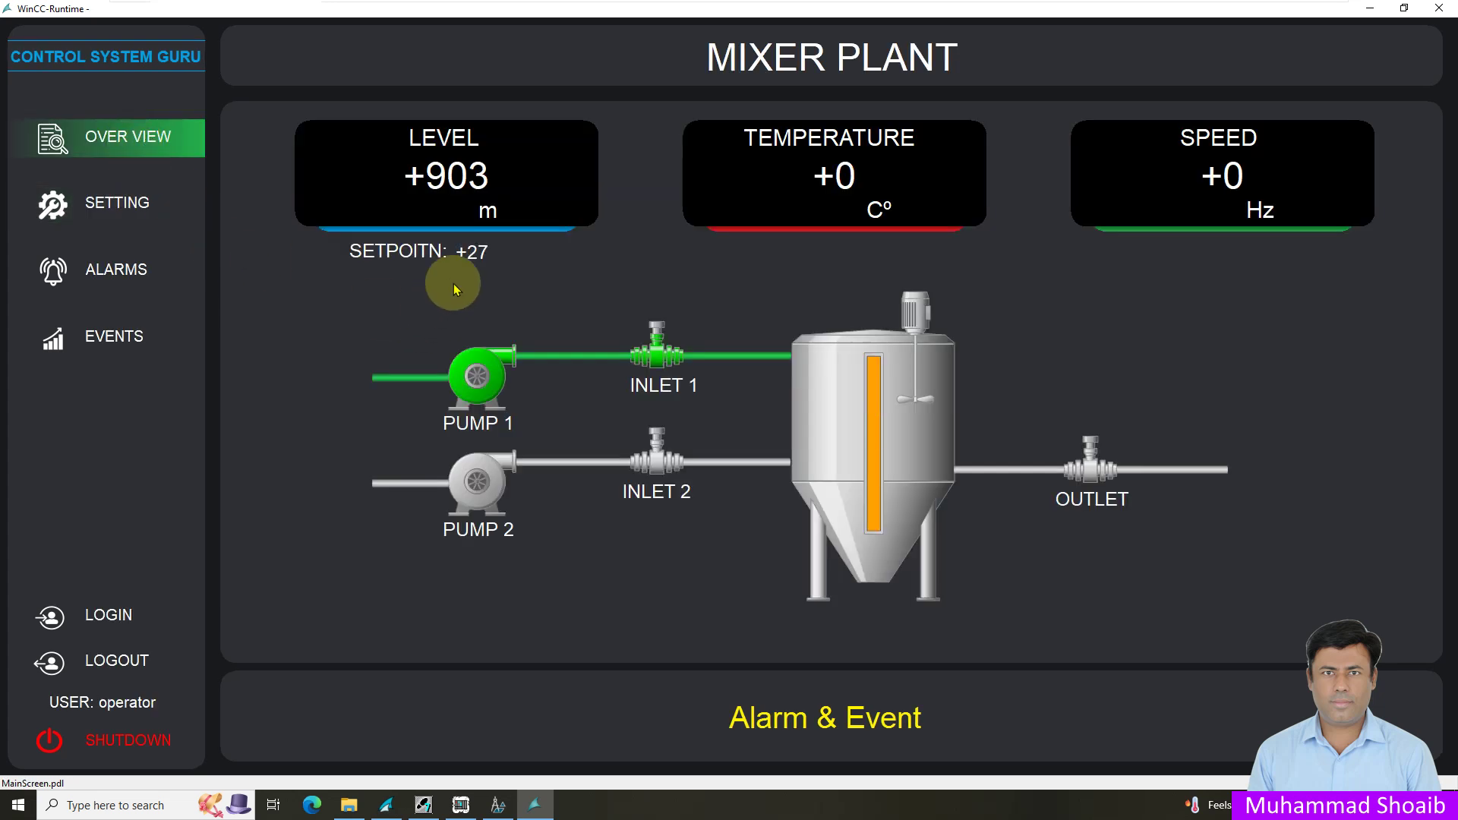
click(474, 251)
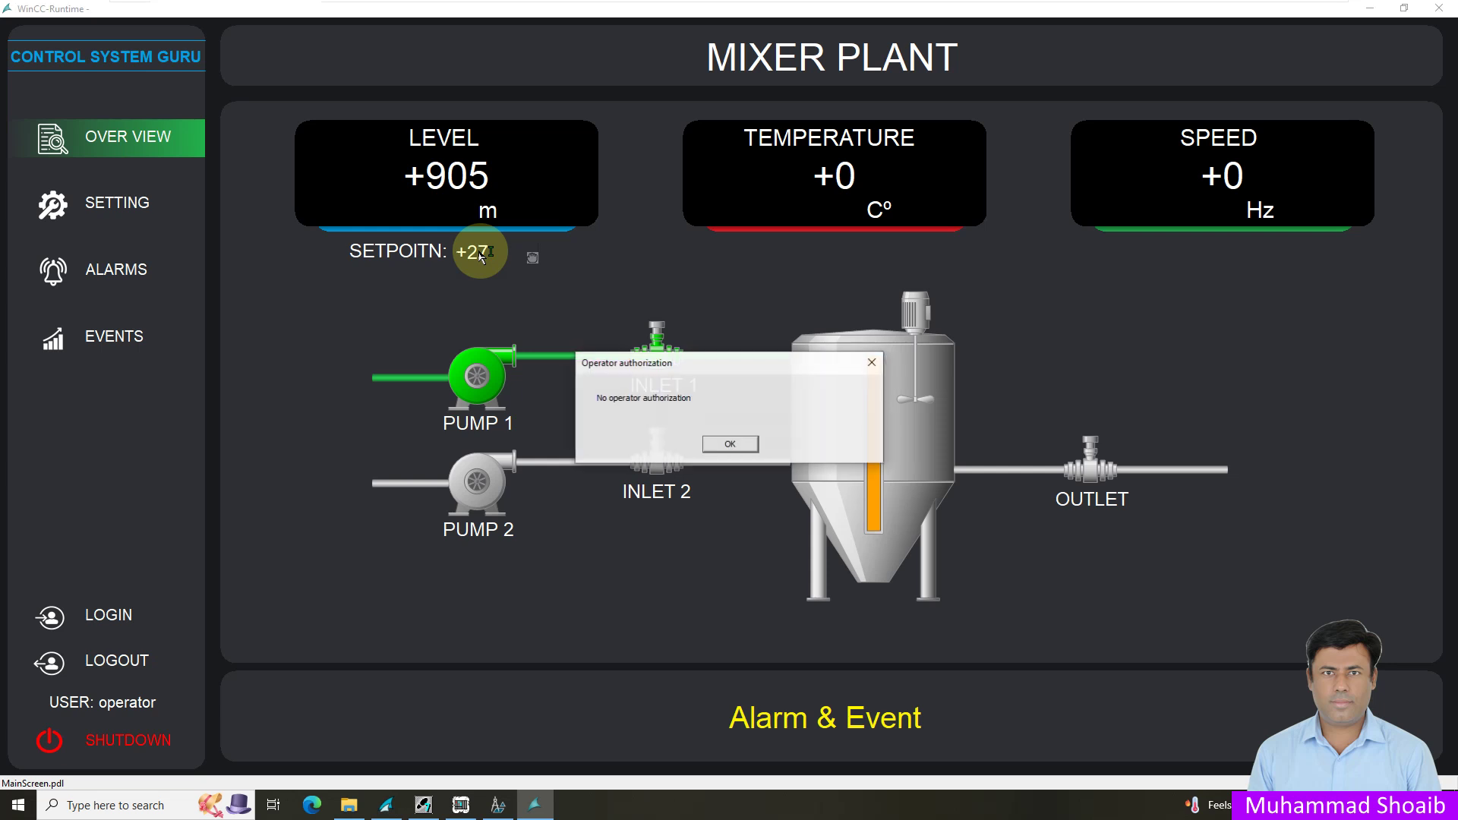
click(725, 445)
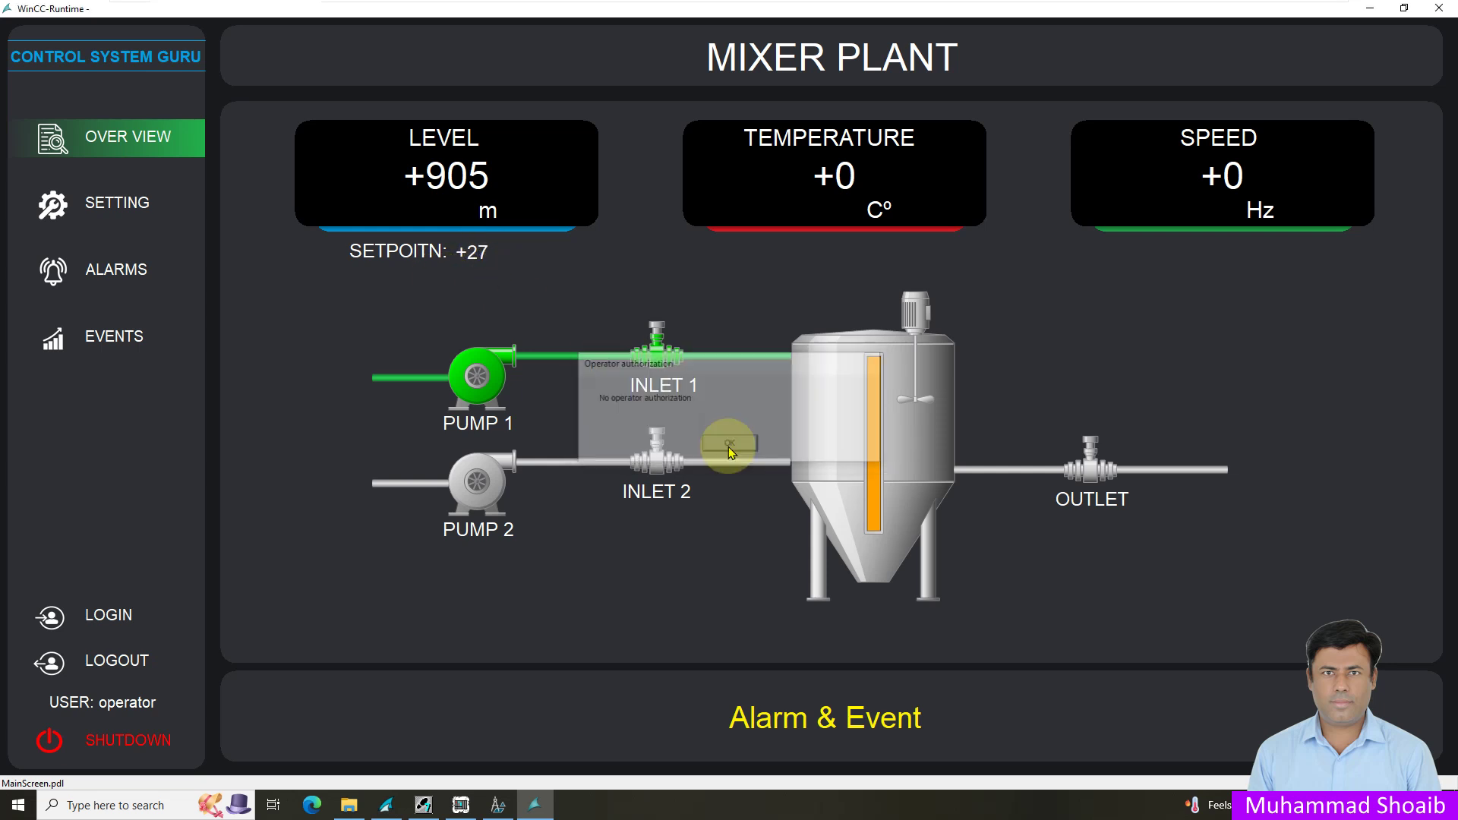
Step: Log out the operator and log in as supervisor with the account password
click(134, 666)
click(107, 613)
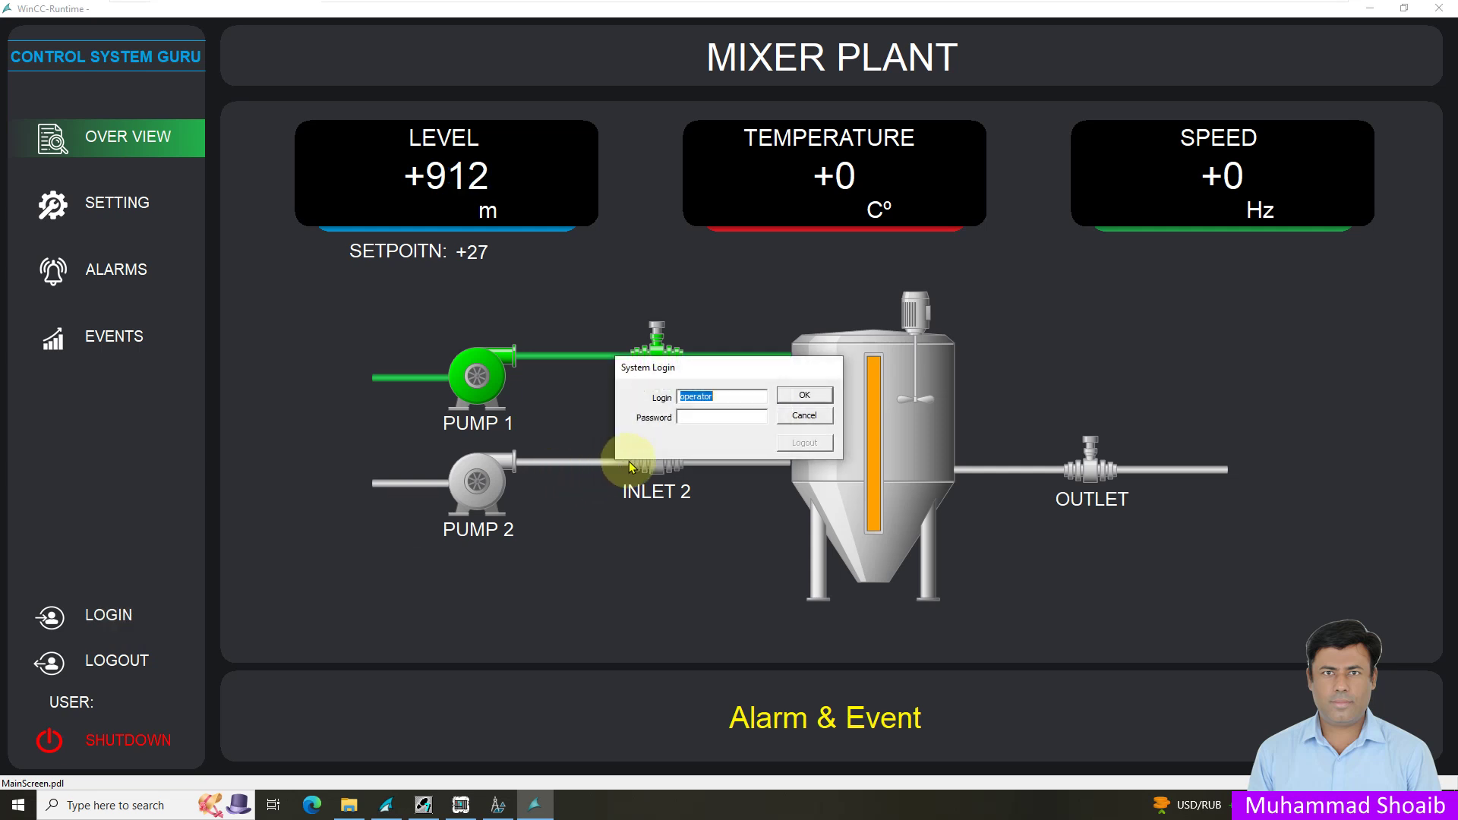
text(super)
key(Tab)
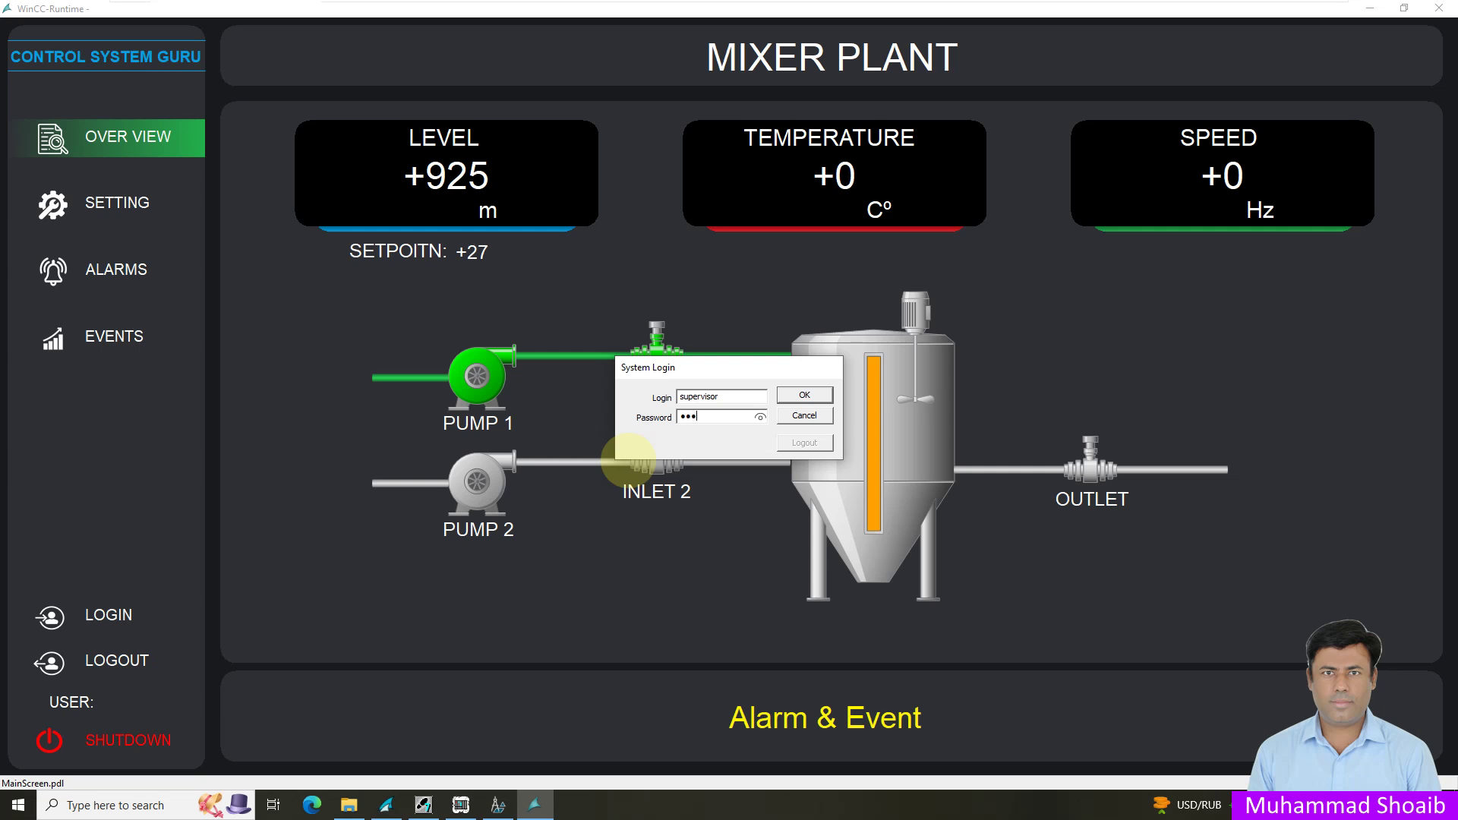
text(•)
key(Return)
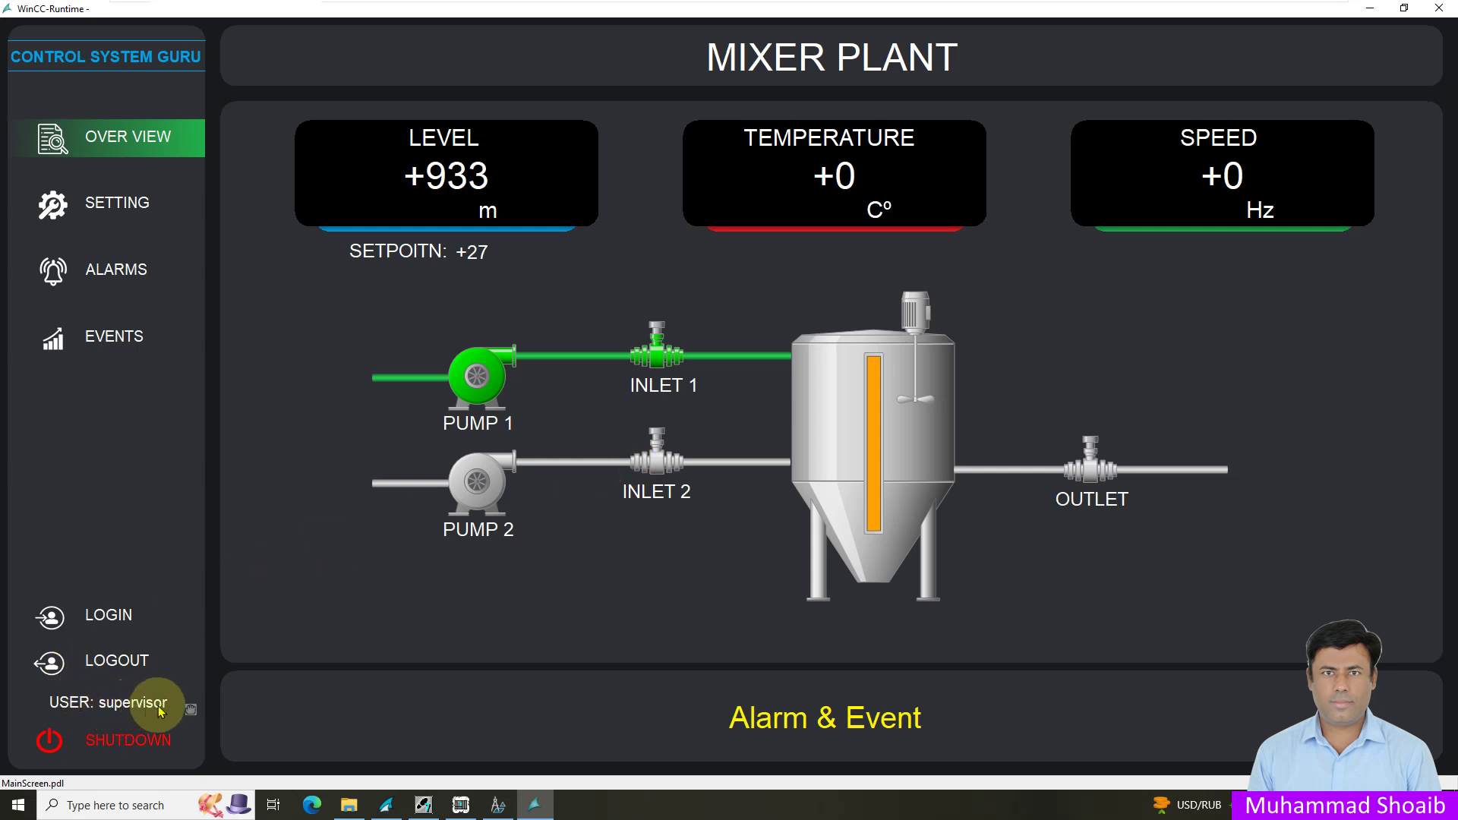
Step: Raise the setpoint to +29, then confirm SHUTDOWN is still refused
click(477, 252)
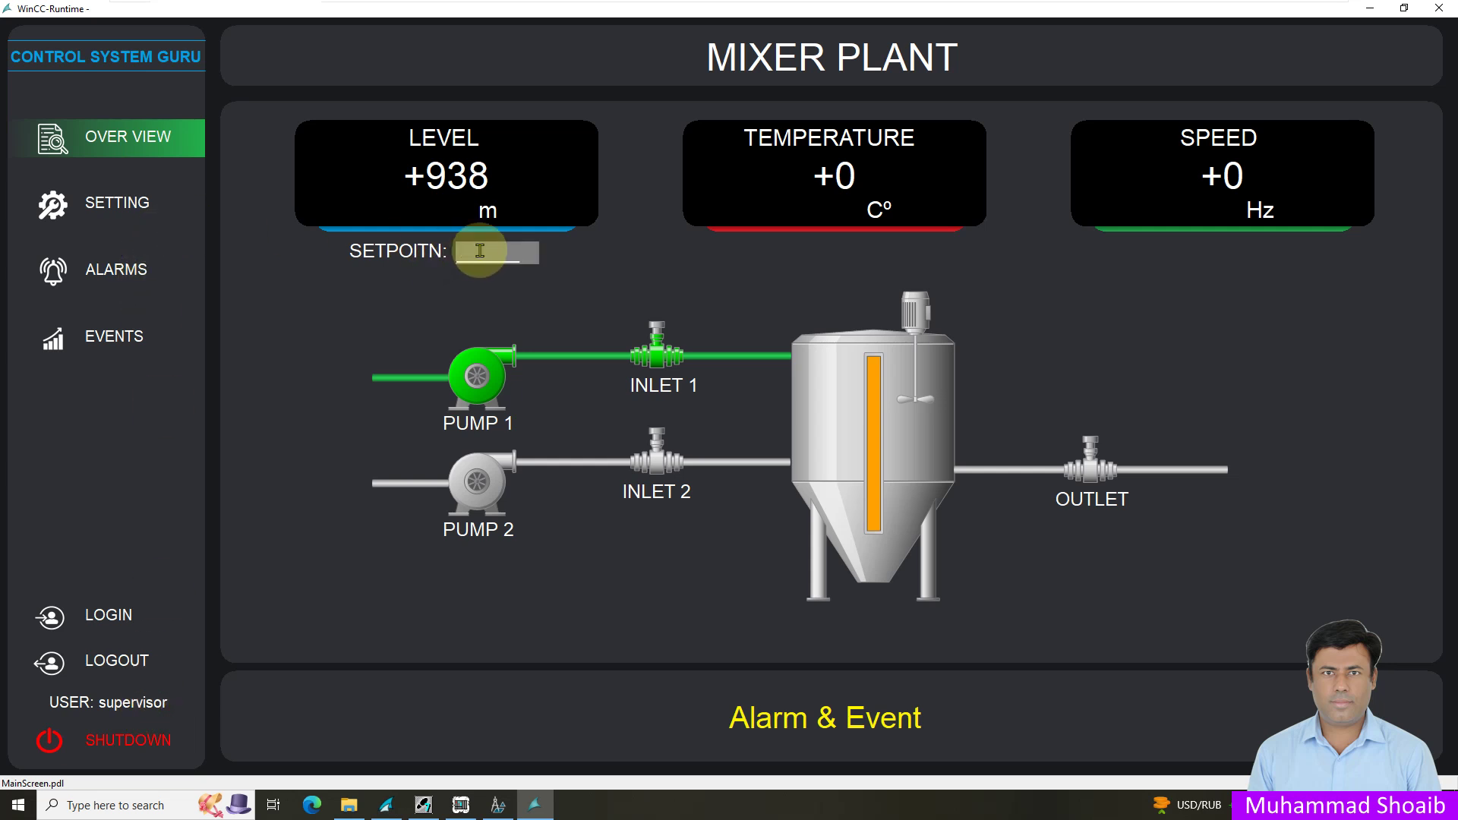
text(+29)
key(Return)
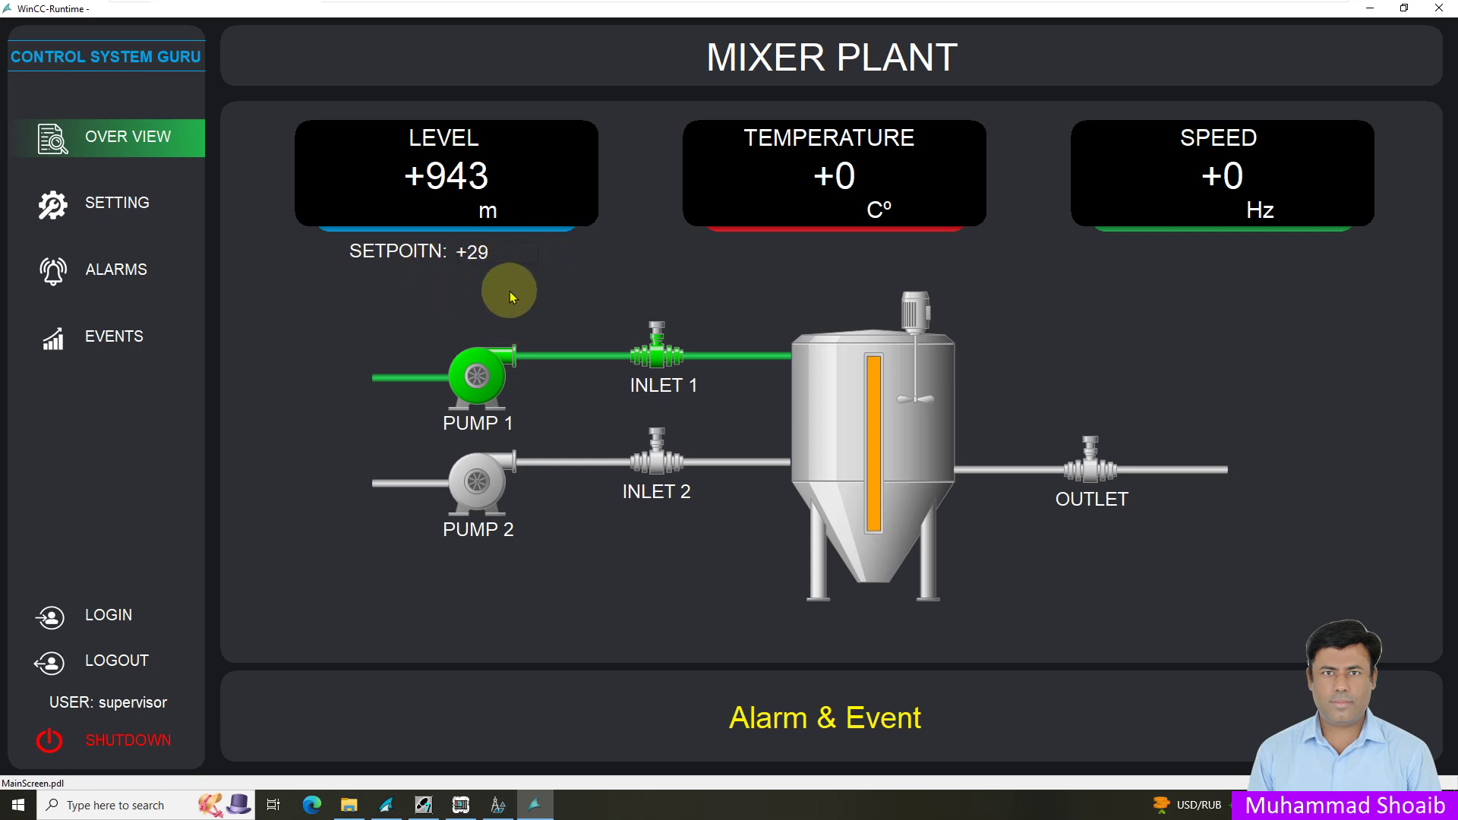
click(148, 739)
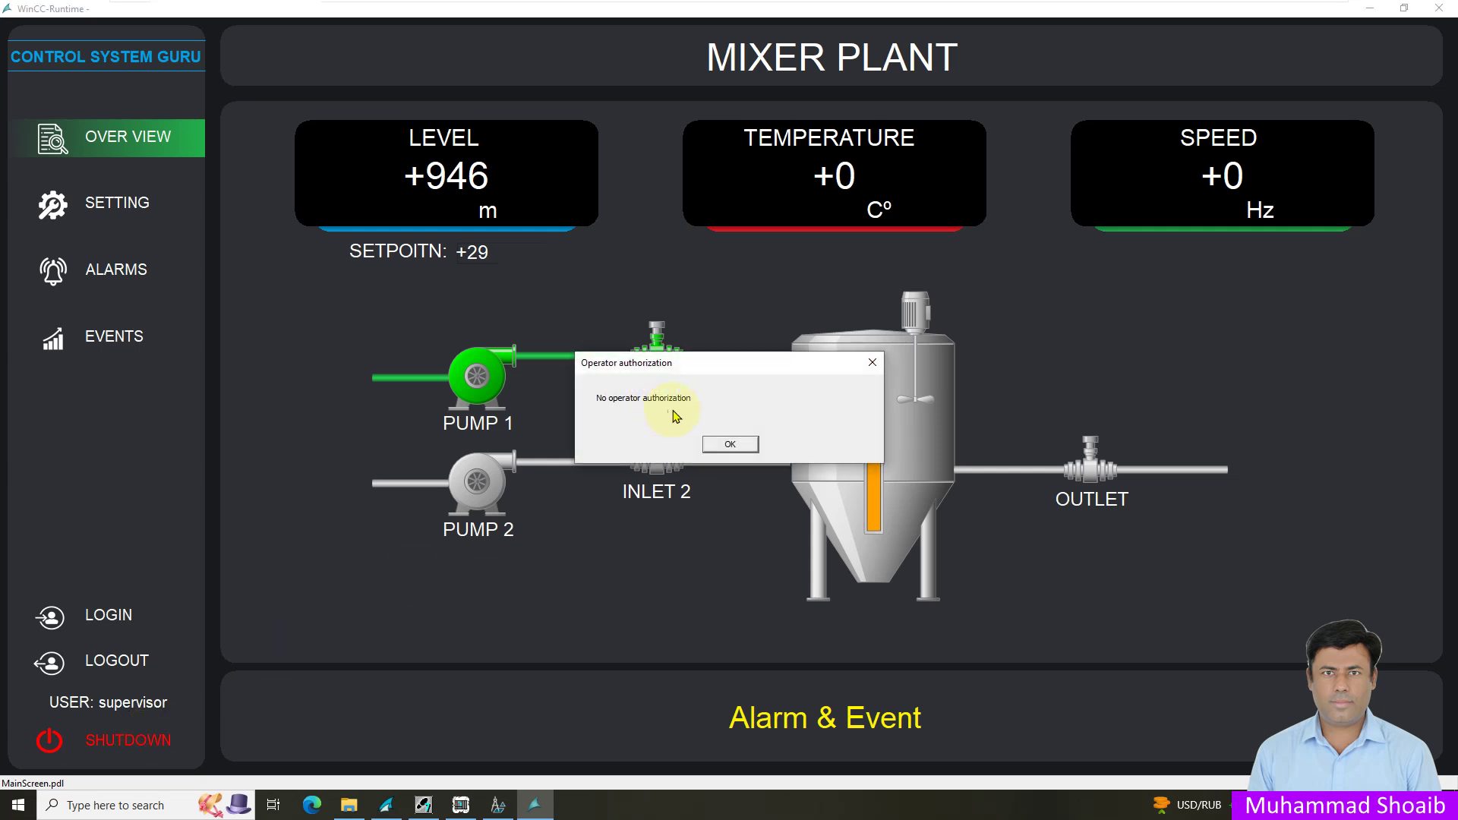
click(725, 445)
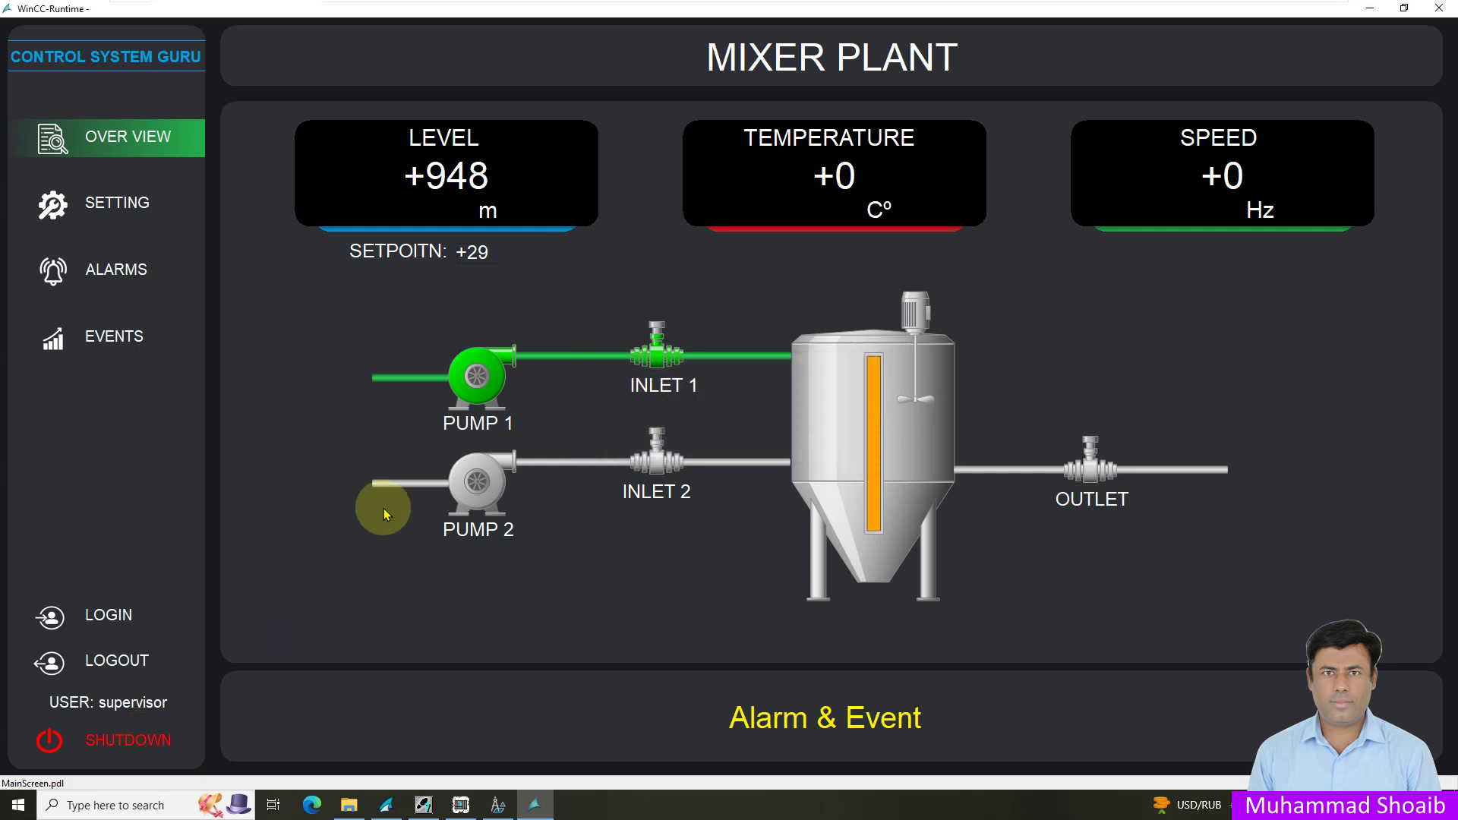
Step: Log out the supervisor, log in as engineer, and shut down Runtime
click(133, 659)
click(121, 619)
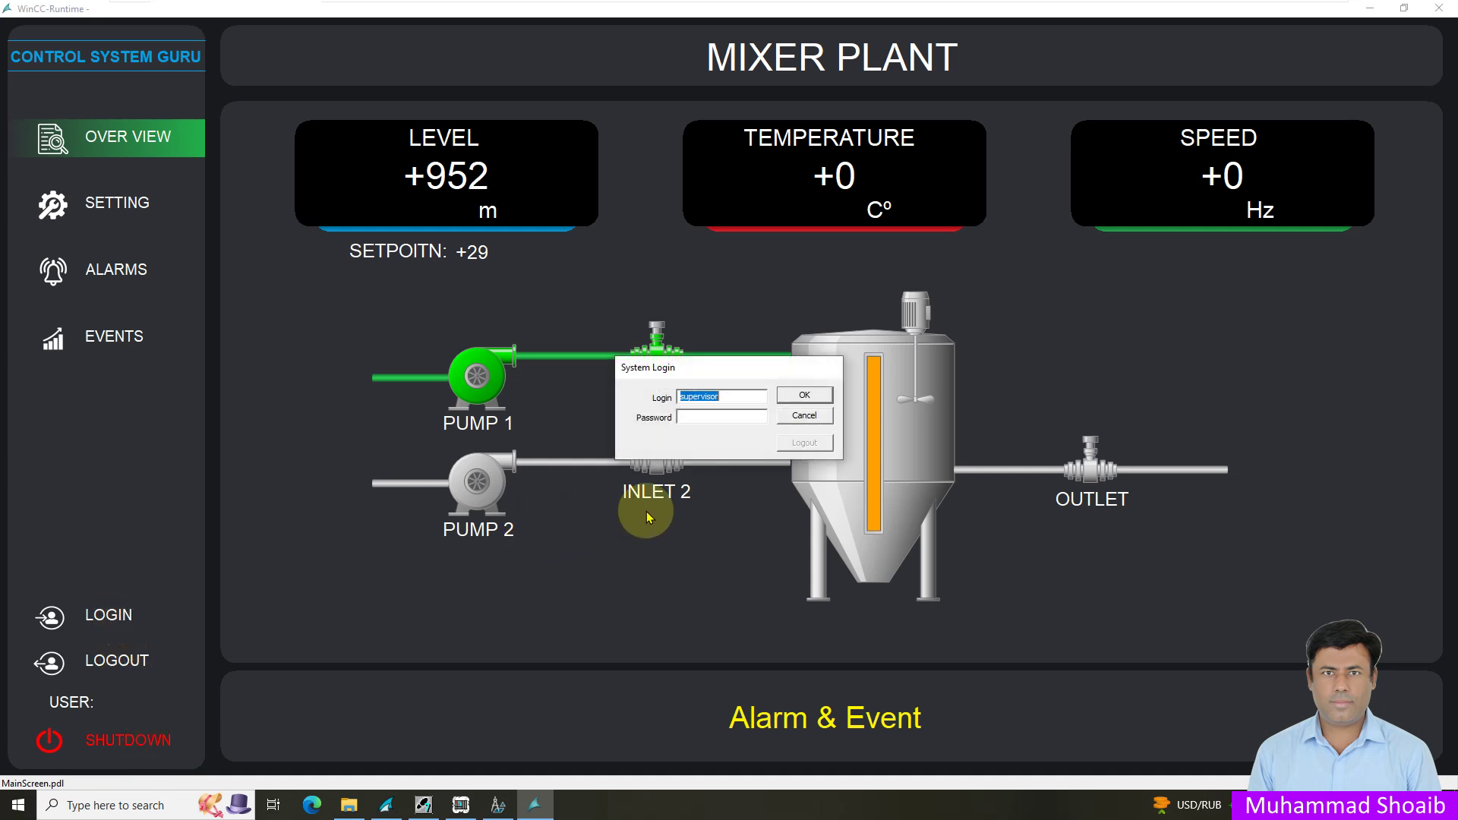
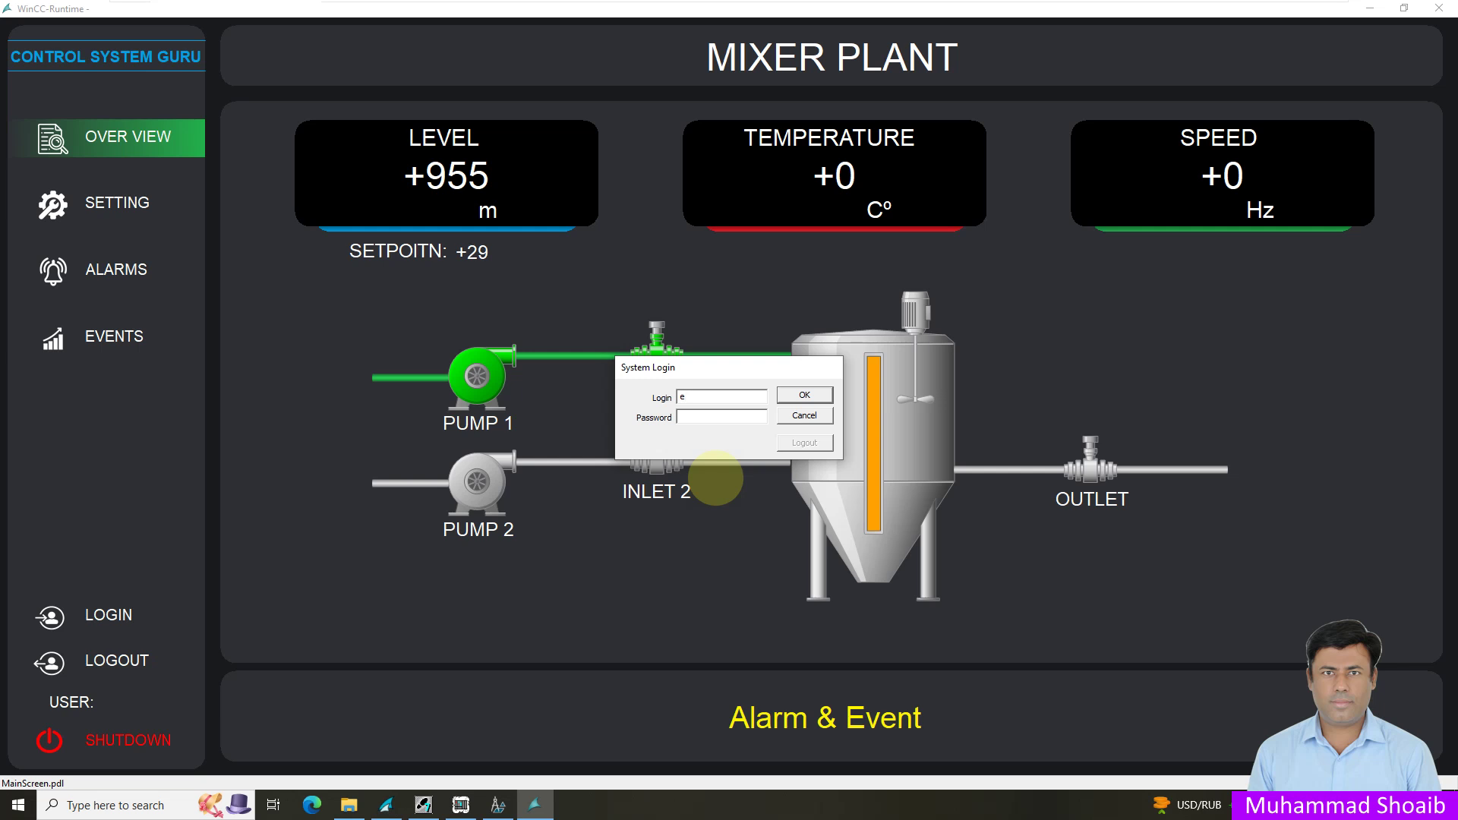
key(Return)
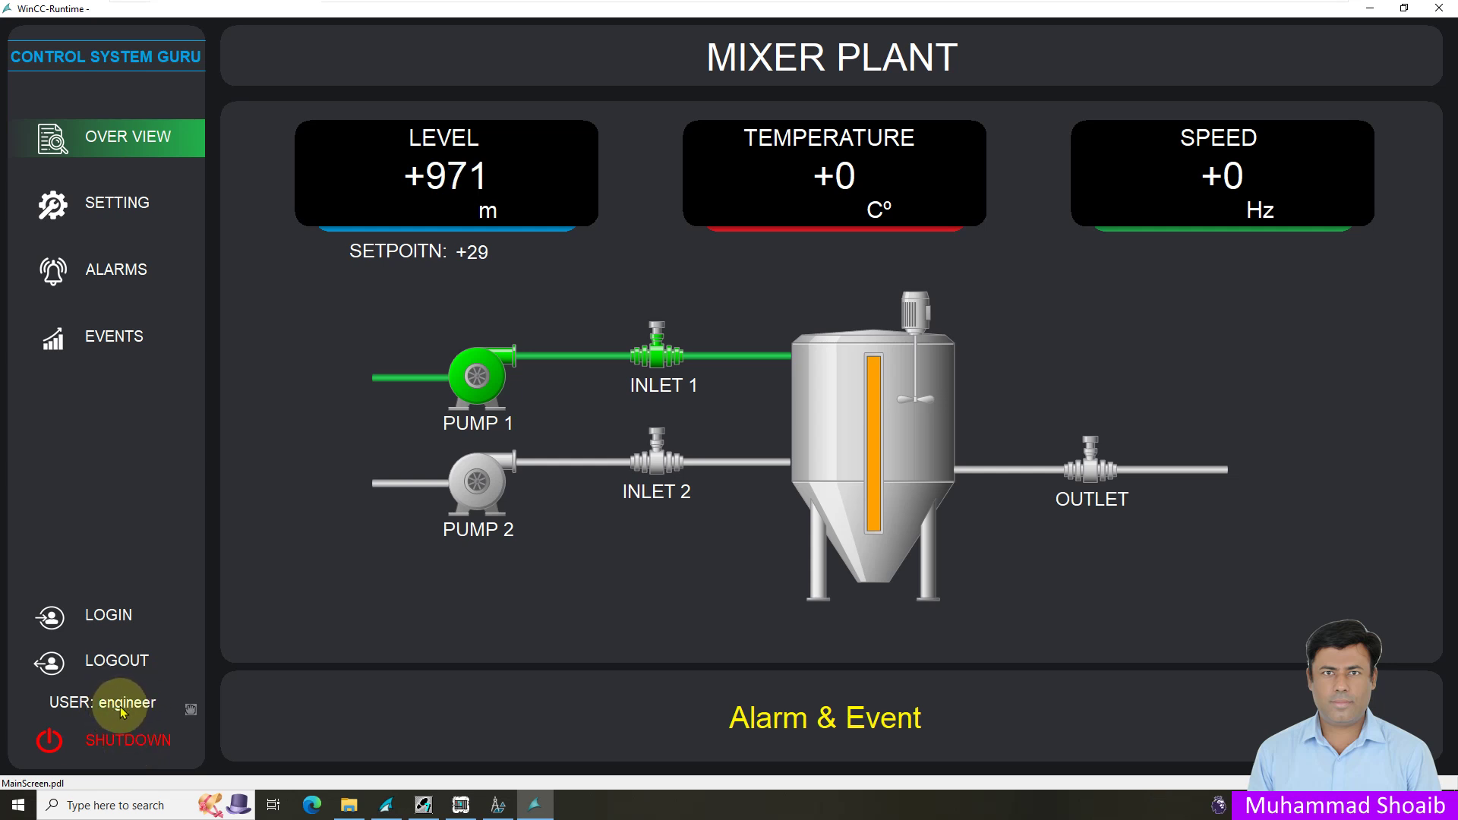
click(143, 744)
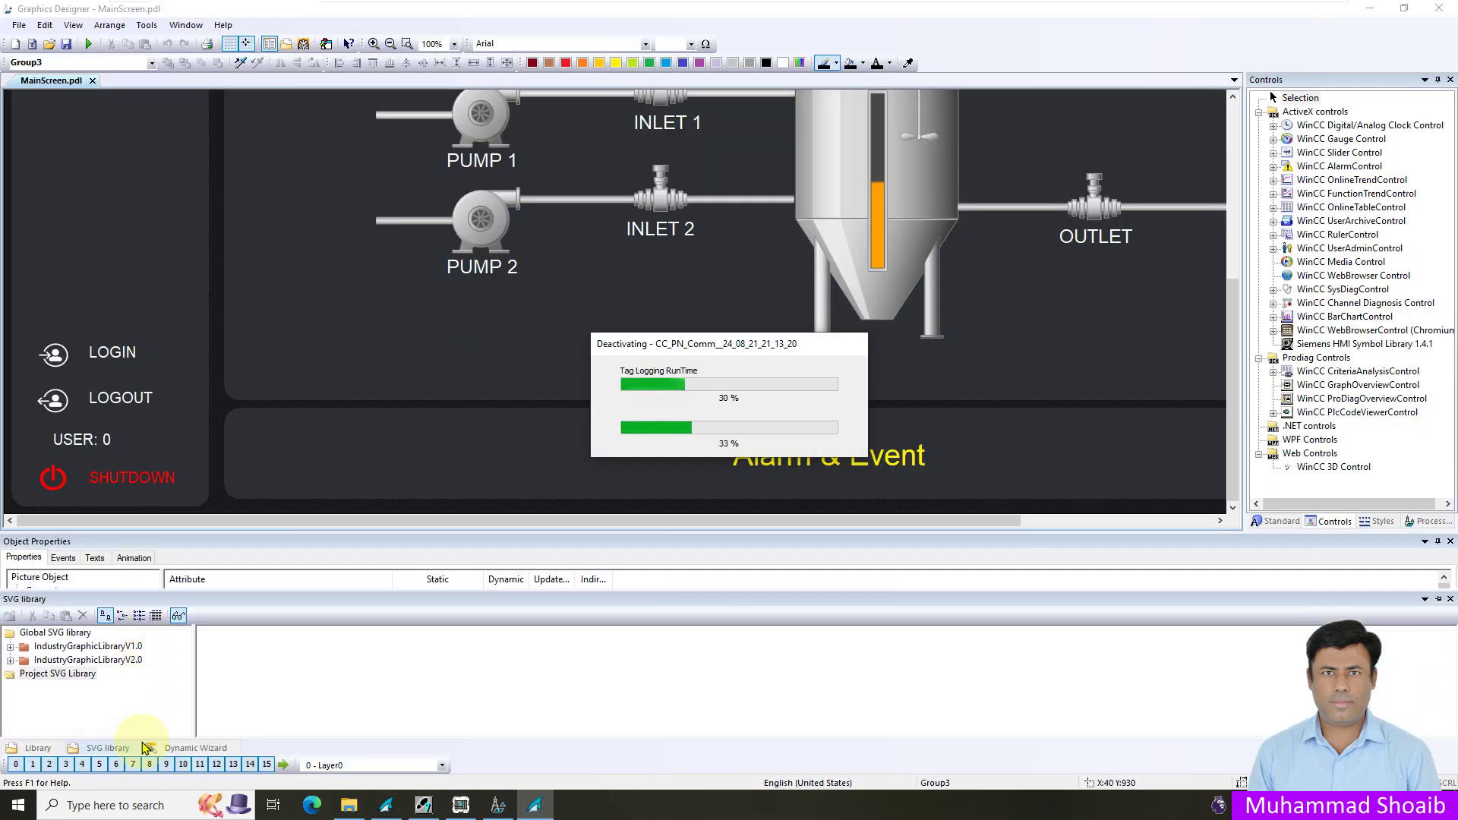